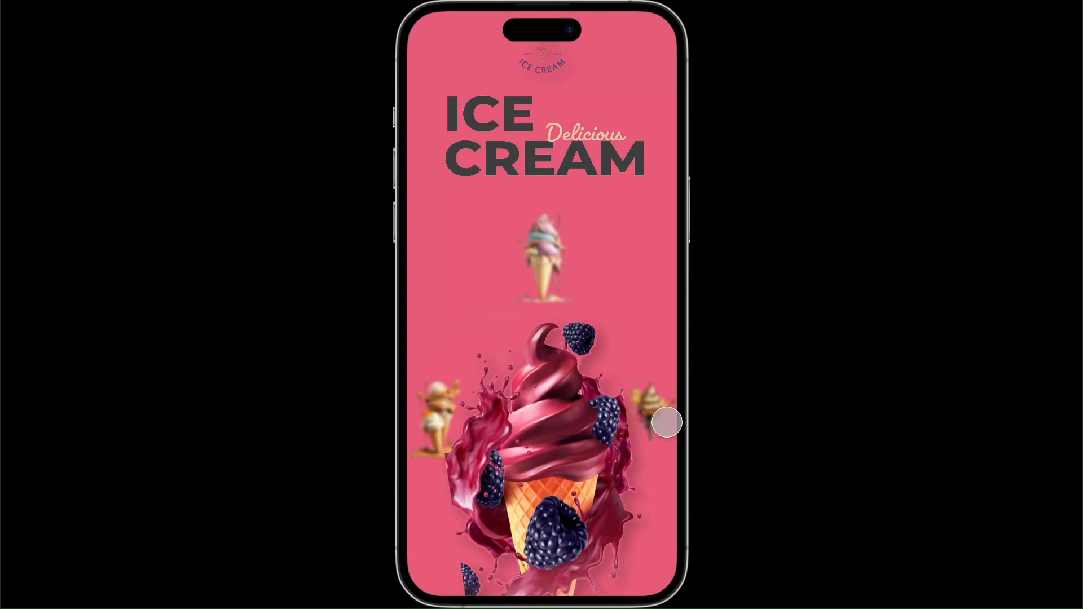
# Step: Preview the finished ice cream prototype by switching repeatedly between flavours through the small cones around the main one
pyautogui.click(670, 421)
pyautogui.click(465, 430)
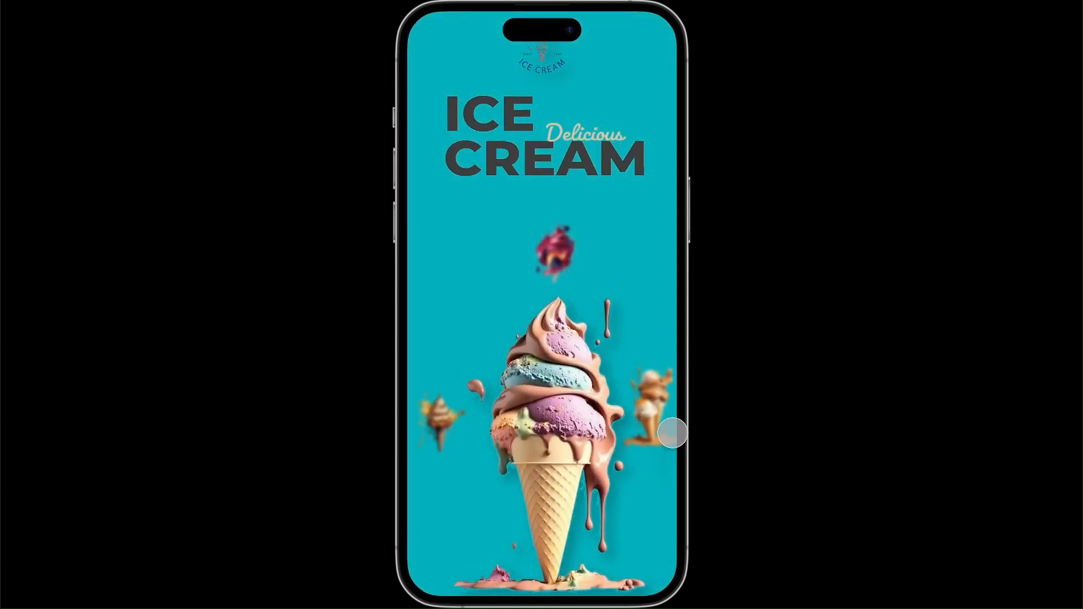
pyautogui.click(672, 434)
pyautogui.click(466, 428)
pyautogui.click(556, 287)
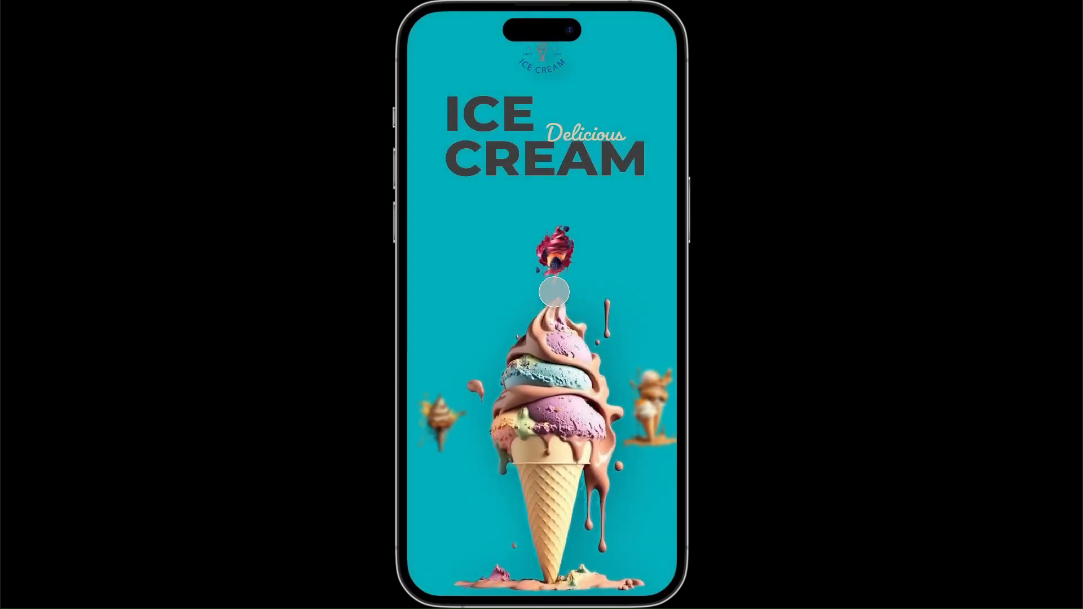
pyautogui.click(665, 412)
pyautogui.click(471, 442)
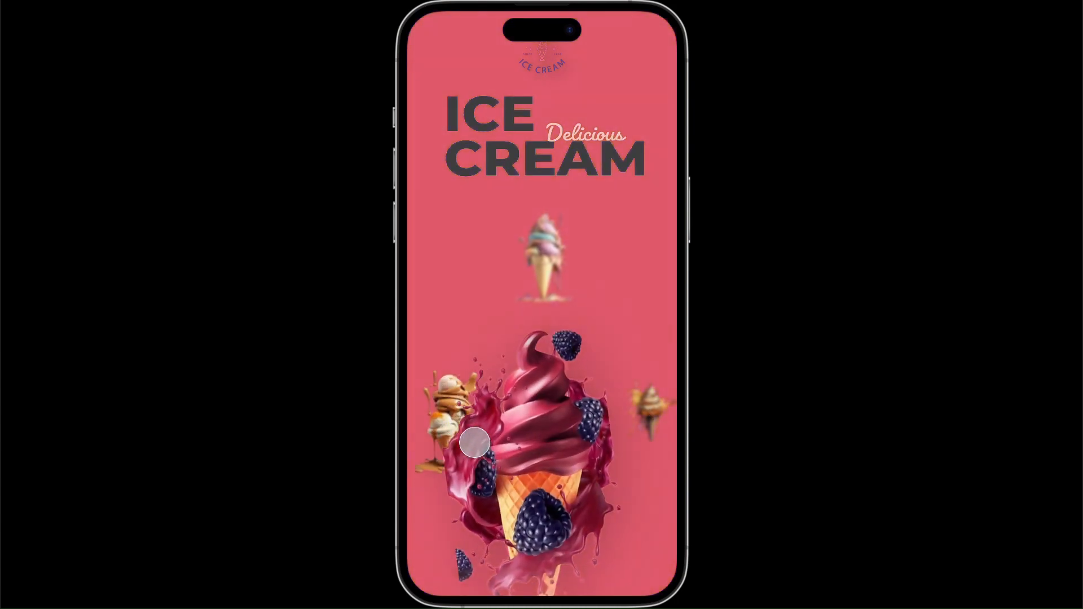
pyautogui.click(580, 273)
pyautogui.click(679, 406)
pyautogui.click(481, 442)
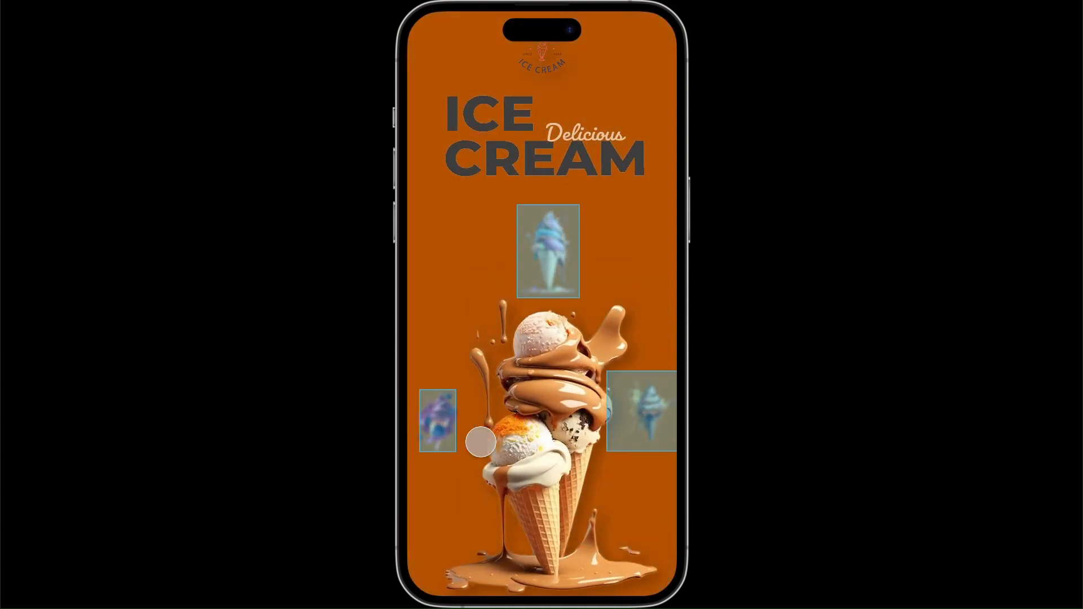
pyautogui.click(461, 430)
pyautogui.click(569, 272)
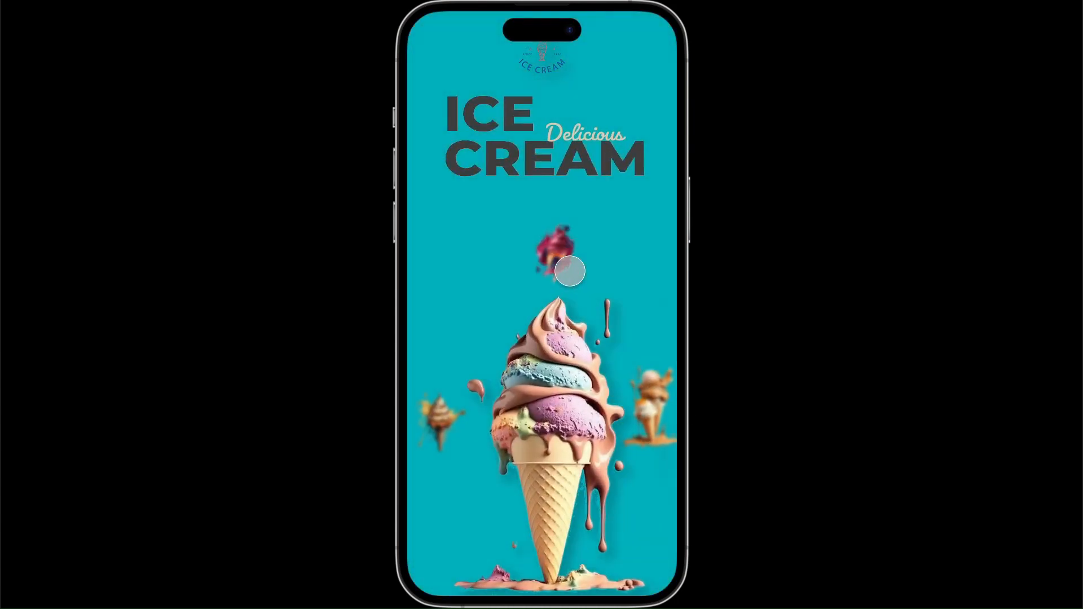
pyautogui.click(674, 416)
pyautogui.click(443, 441)
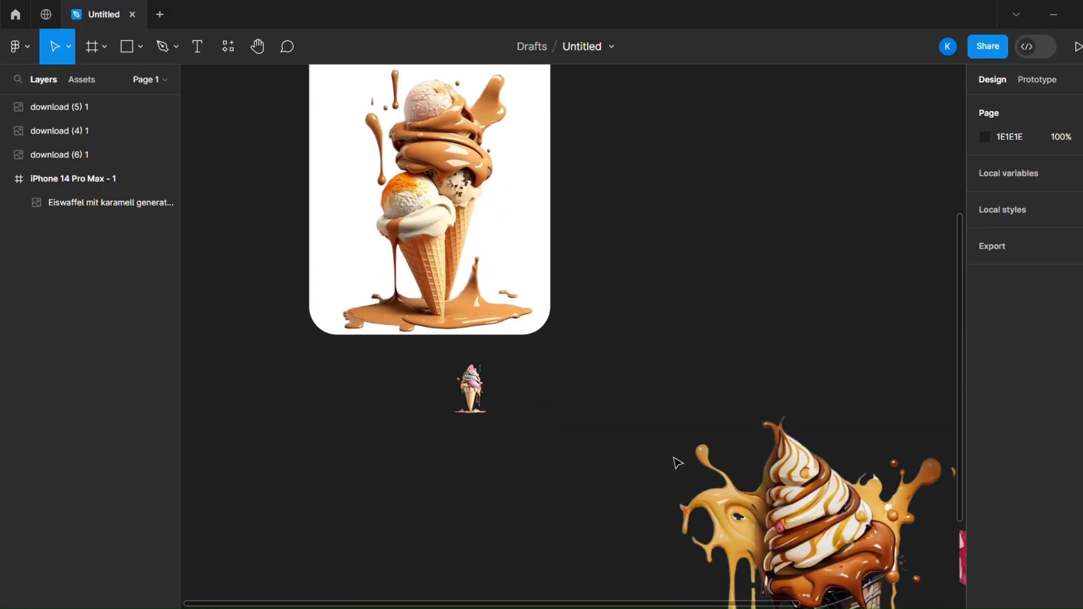
# Step: Move the small pastel ice cream image into the iPhone 14 Pro Max frame, just above the large caramel ice cream
pyautogui.scroll(5, 677, 460)
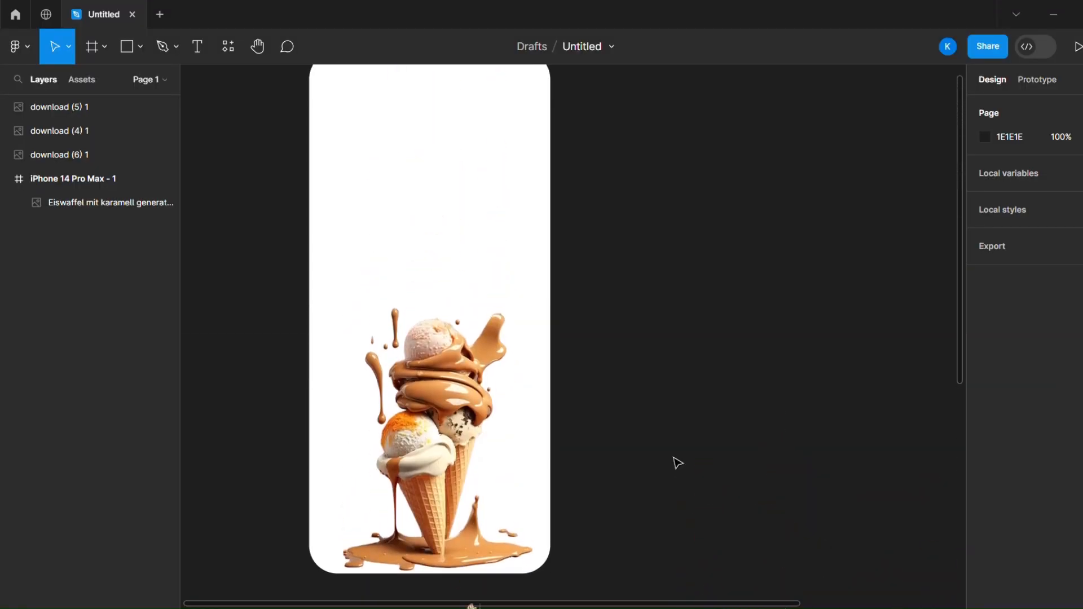
pyautogui.scroll(-2, 677, 463)
pyautogui.moveTo(476, 556); pyautogui.dragTo(439, 191)
# Step: Try rotating the large caramel ice cream image by about 8° and undo the rotation
pyautogui.scroll(-4, 743, 271)
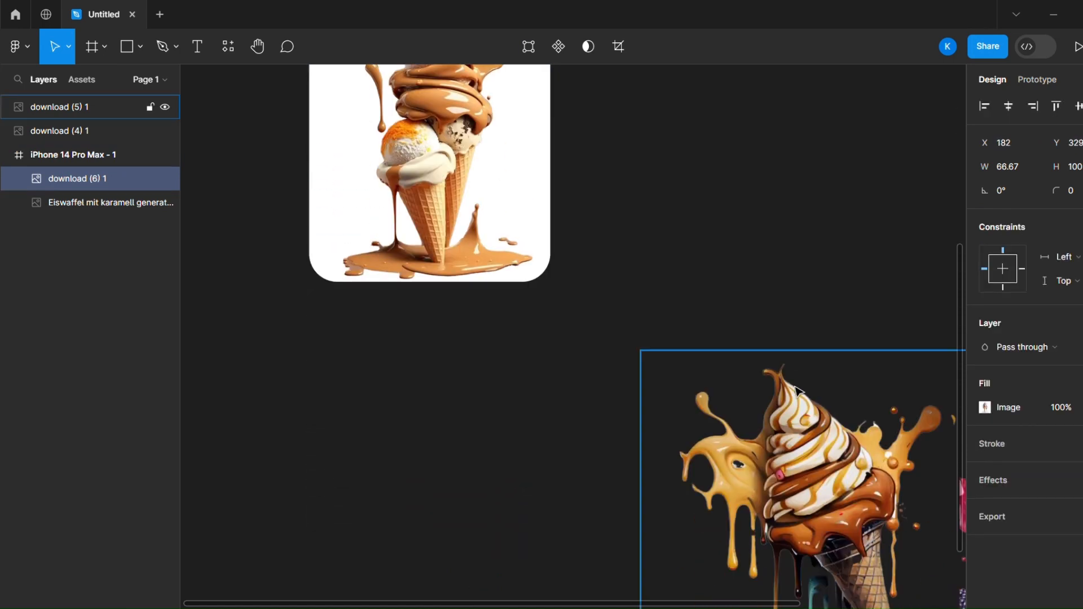
pyautogui.scroll(4, 619, 266)
pyautogui.click(102, 203)
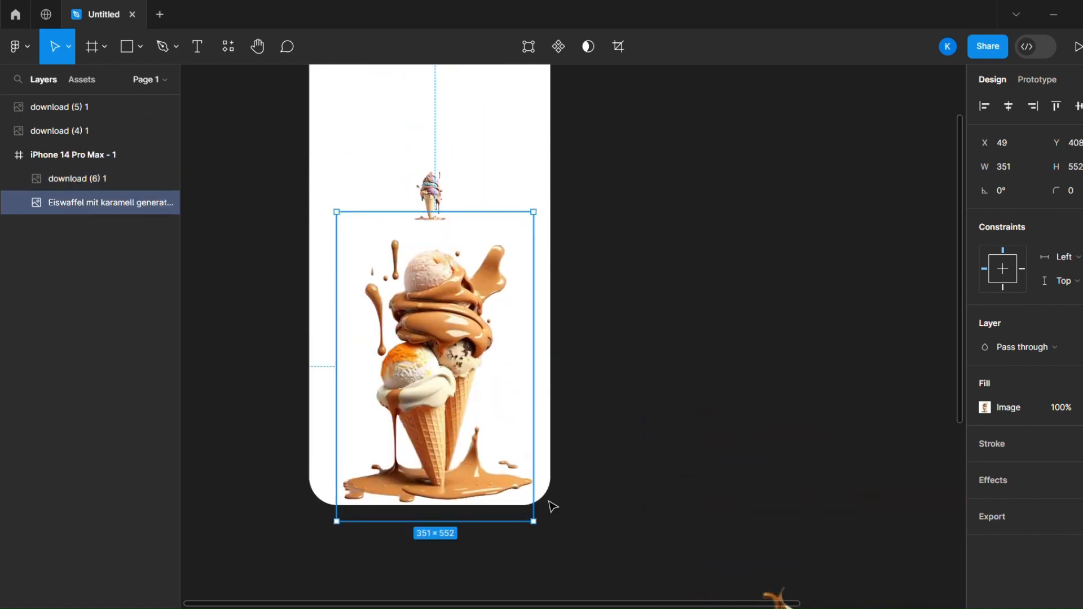
pyautogui.moveTo(545, 543); pyautogui.dragTo(564, 521)
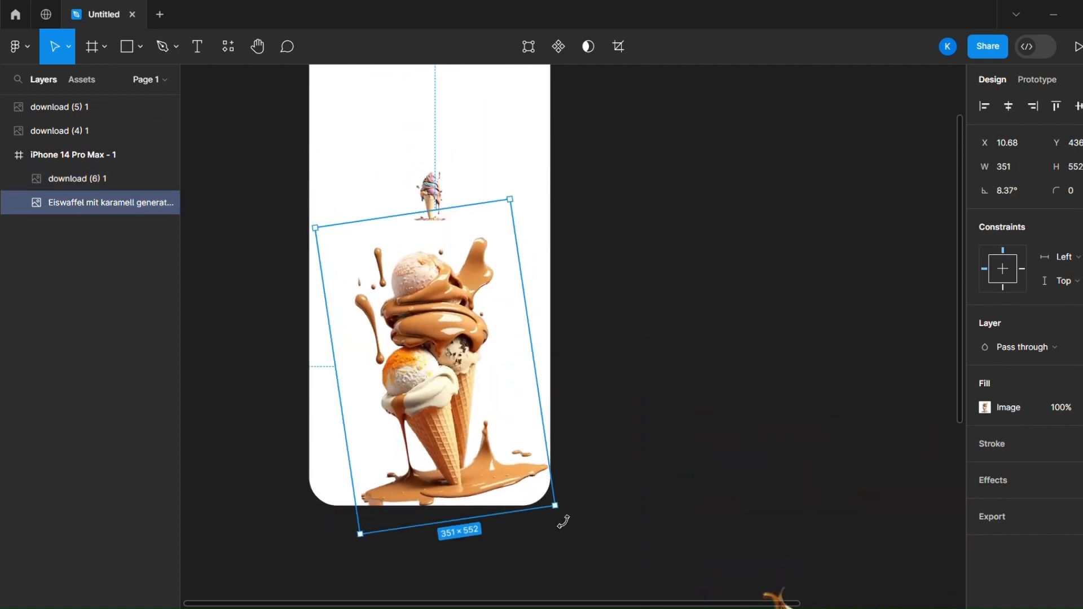
pyautogui.hotkey('ctrl', 'z')
# Step: Move the large chocolate swirl cone image up beside the phone frame and rotate it to about -22°
pyautogui.scroll(-3, 735, 476)
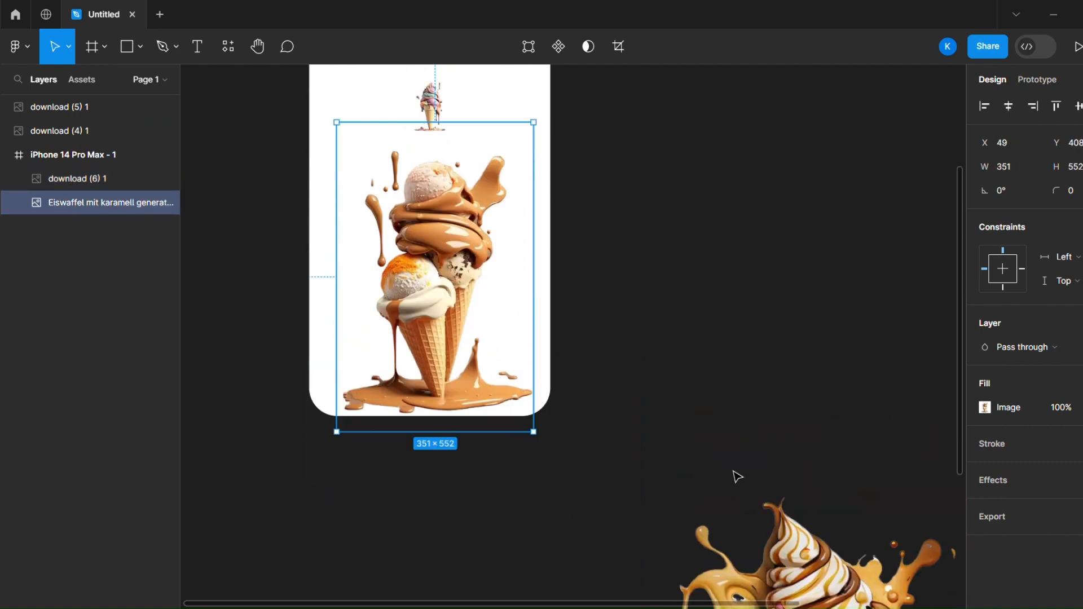
pyautogui.click(855, 544)
pyautogui.moveTo(815, 524); pyautogui.dragTo(683, 275)
pyautogui.moveTo(868, 198); pyautogui.dragTo(910, 285)
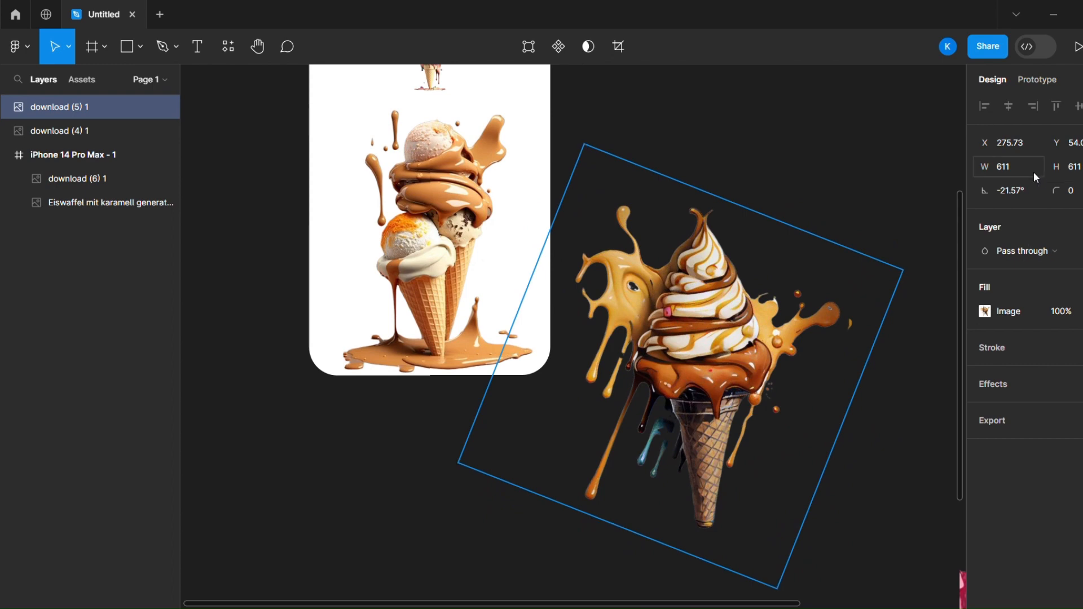
# Step: Resize the tilted swirl cone to 100 × 100 and place it in the phone frame, to the right of the caramel ice cream
pyautogui.write('100')
pyautogui.press('Tab')
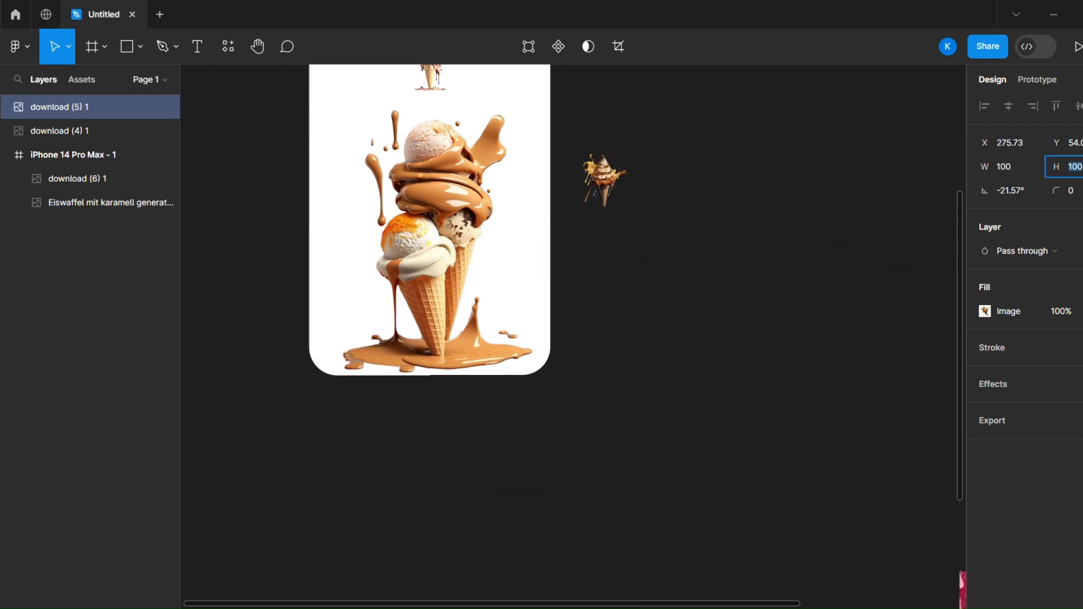
pyautogui.click(753, 330)
pyautogui.scroll(3, 744, 328)
pyautogui.click(598, 287)
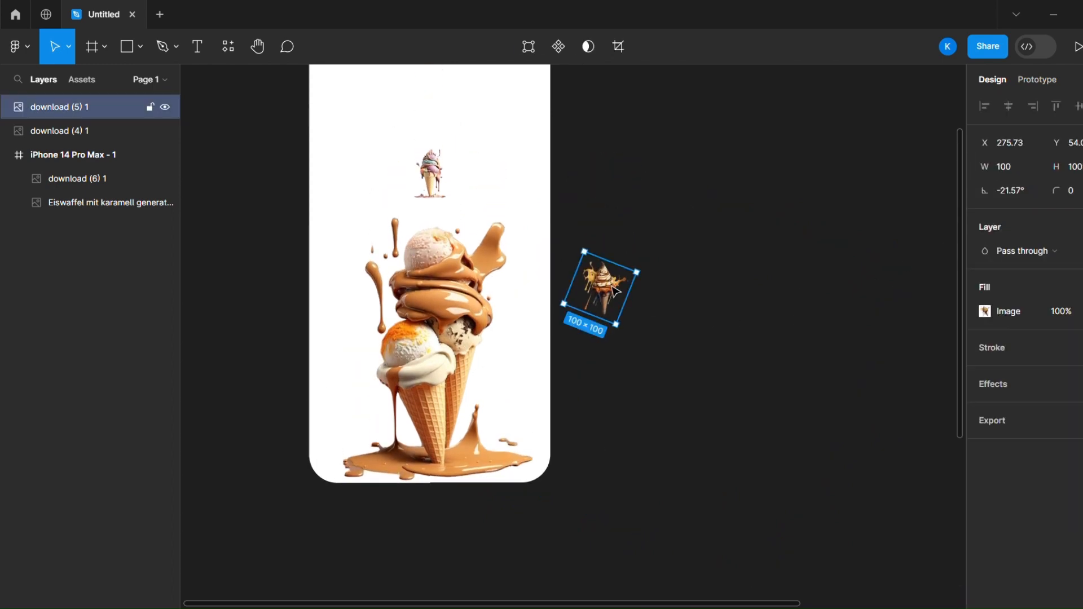
pyautogui.moveTo(598, 287); pyautogui.dragTo(538, 321)
# Step: Bring the large blackberry ice cream image from the far side of the canvas to just below and right of the phone frame
pyautogui.scroll(-5, 737, 343)
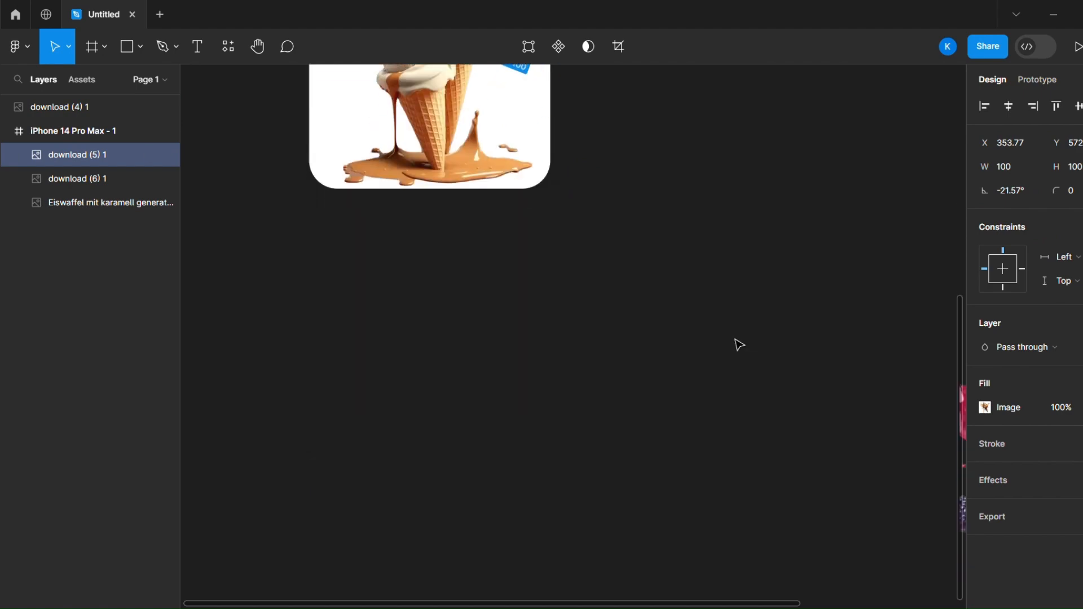
pyautogui.hscroll(6, 738, 343)
pyautogui.click(719, 363)
pyautogui.moveTo(719, 363); pyautogui.dragTo(327, 234)
pyautogui.scroll(6, 345, 237)
pyautogui.hscroll(-10, 346, 237)
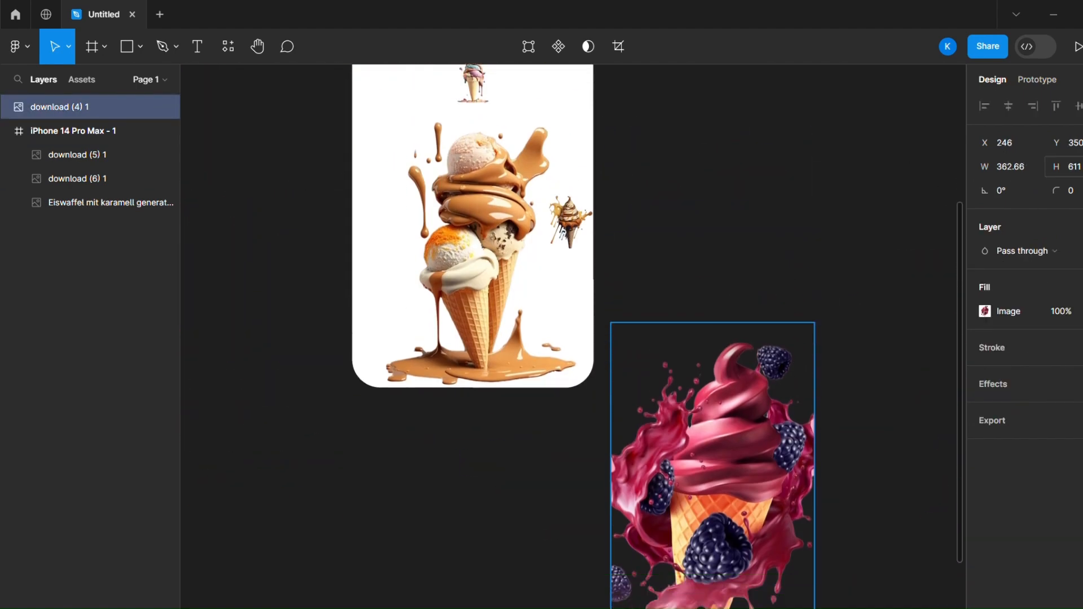
# Step: Scale the blackberry ice cream to a height of 100 and place it in the phone frame, to the left of the caramel ice cream
pyautogui.click(1026, 170)
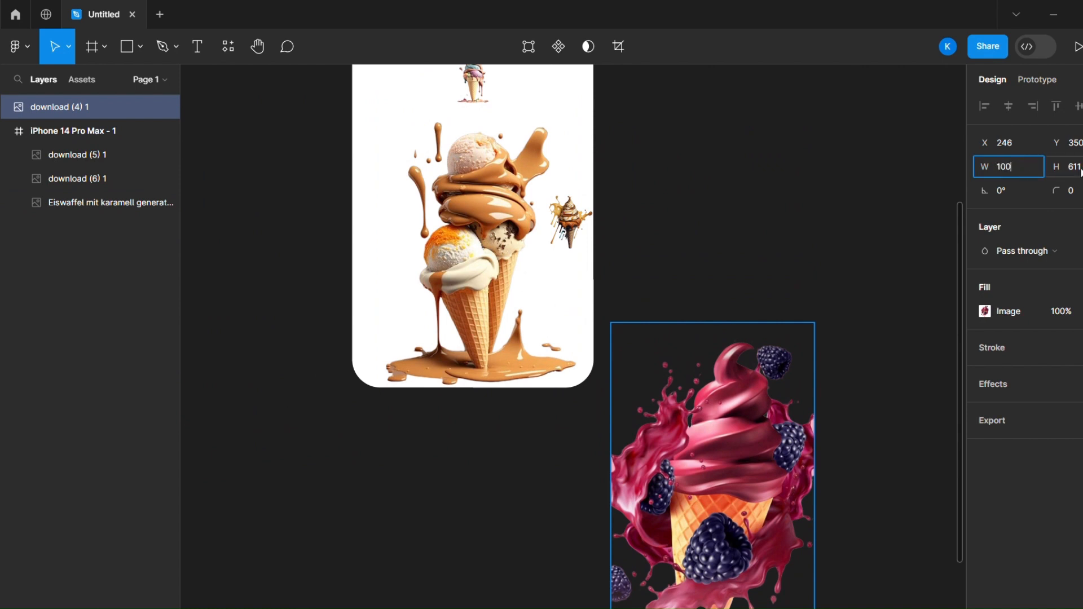
pyautogui.press('Tab')
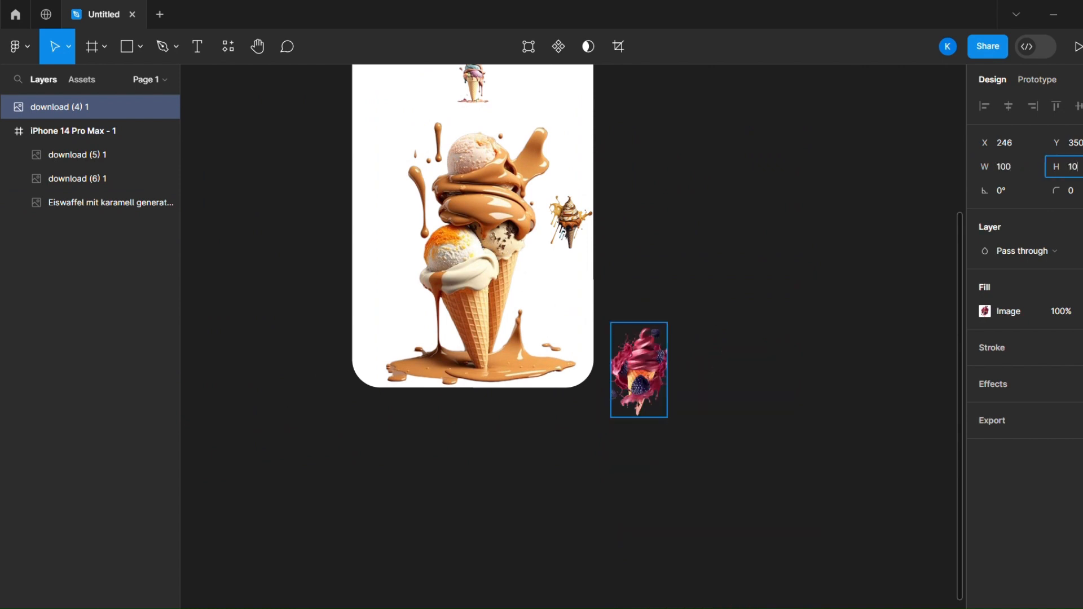
pyautogui.click(756, 380)
pyautogui.scroll(2, 745, 428)
pyautogui.hscroll(-1, 745, 429)
pyautogui.moveTo(698, 489); pyautogui.dragTo(451, 368)
# Step: Select the three small ice cream images and add a background blur effect of 50 to them
pyautogui.click(546, 209)
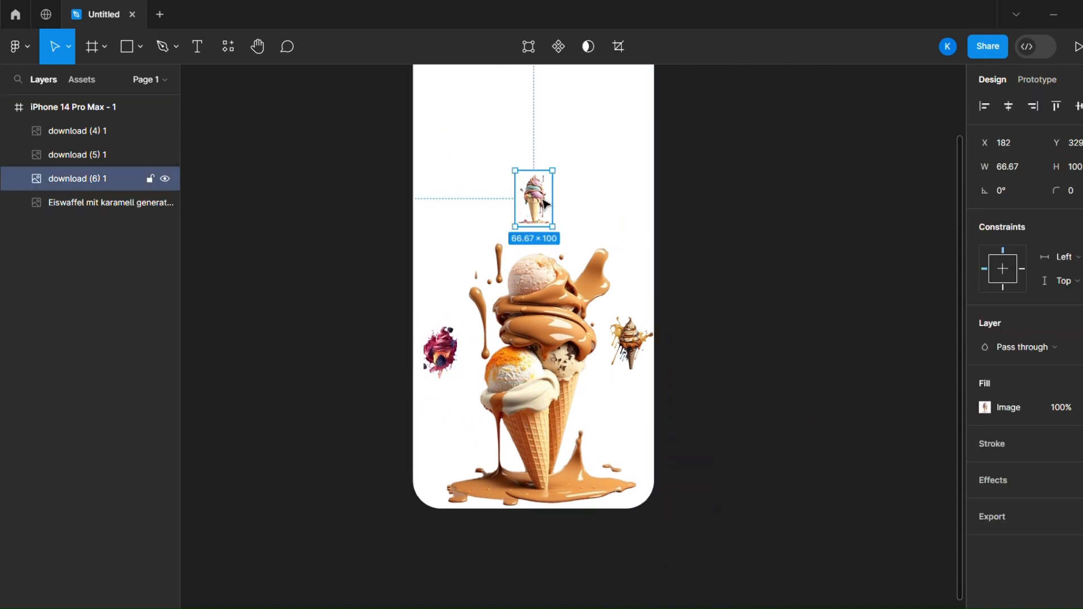
pyautogui.keyDown('shift'); pyautogui.click(92, 133); pyautogui.keyUp('shift')
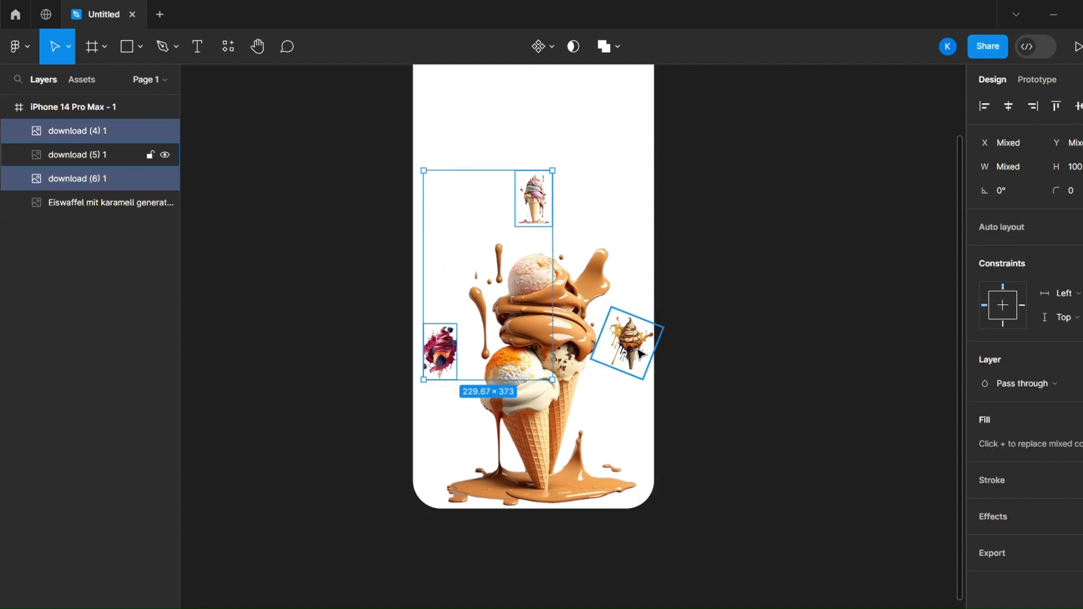
pyautogui.keyDown('shift'); pyautogui.click(114, 154); pyautogui.keyUp('shift')
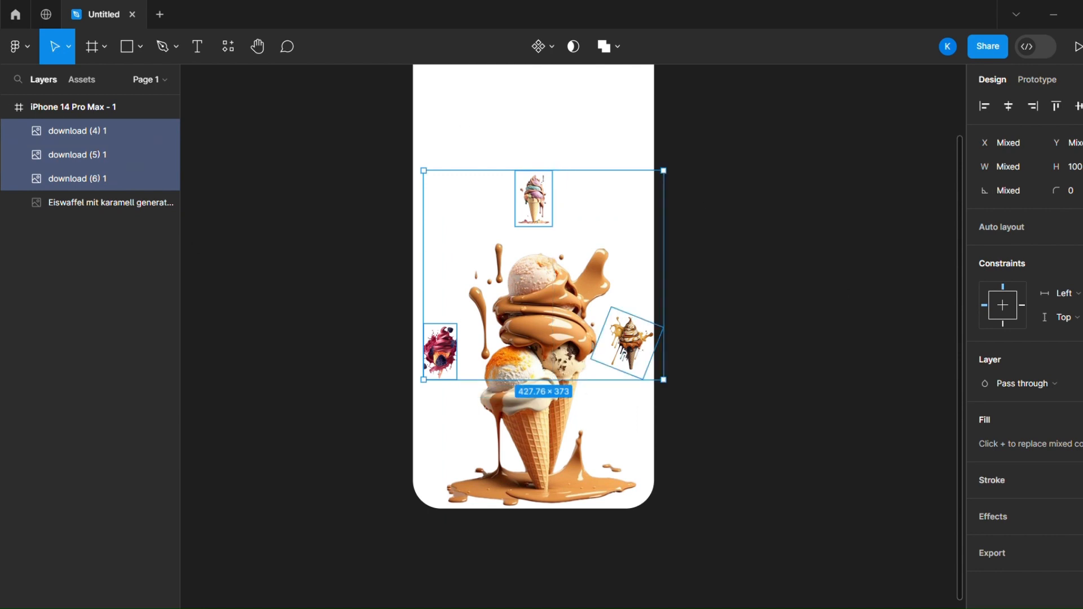
pyautogui.click(1079, 517)
pyautogui.click(1071, 542)
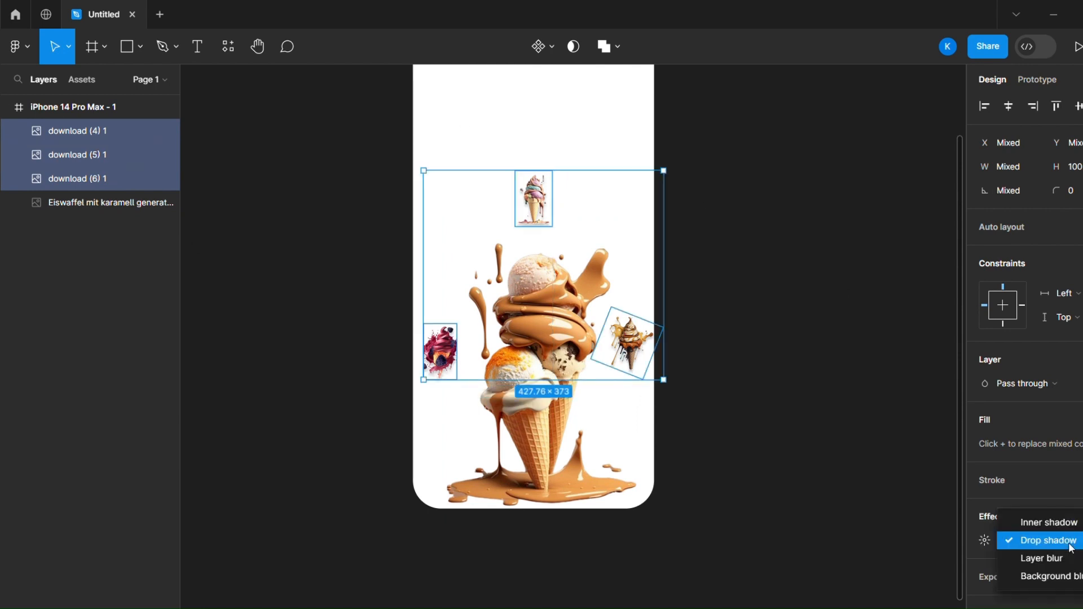
pyautogui.click(1063, 576)
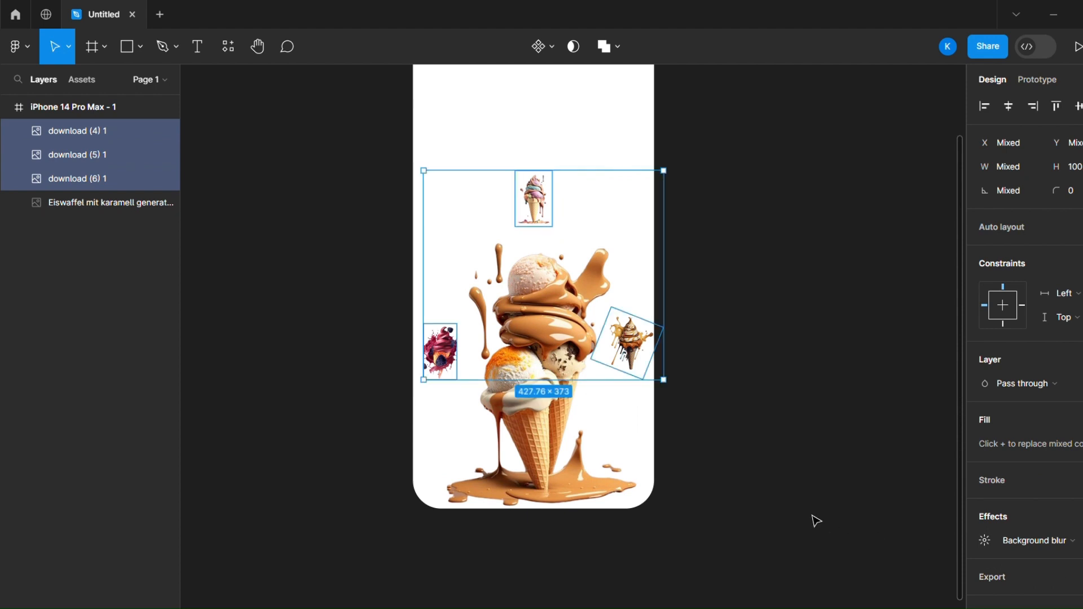
pyautogui.click(985, 540)
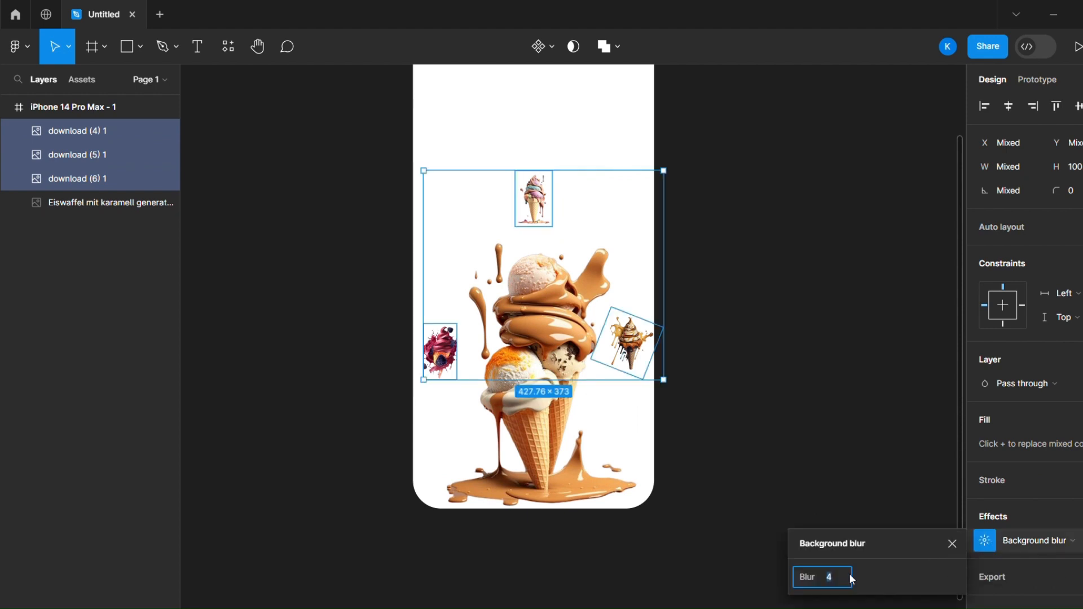
pyautogui.write('50')
pyautogui.press('Return')
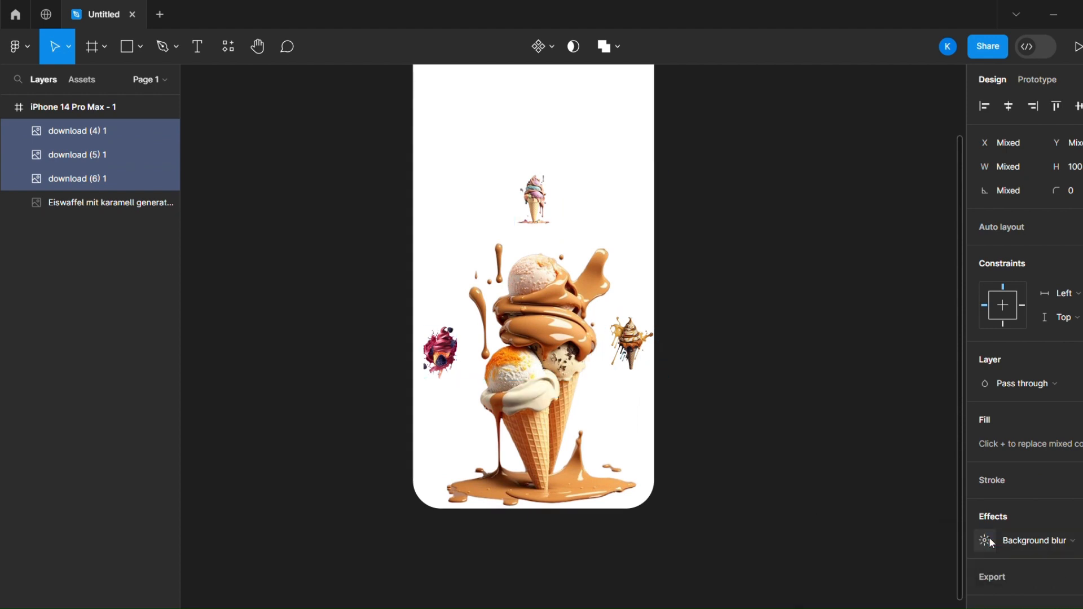
# Step: Change the effect on the three small ice cream images to Layer blur and lower its blur value
pyautogui.click(1078, 542)
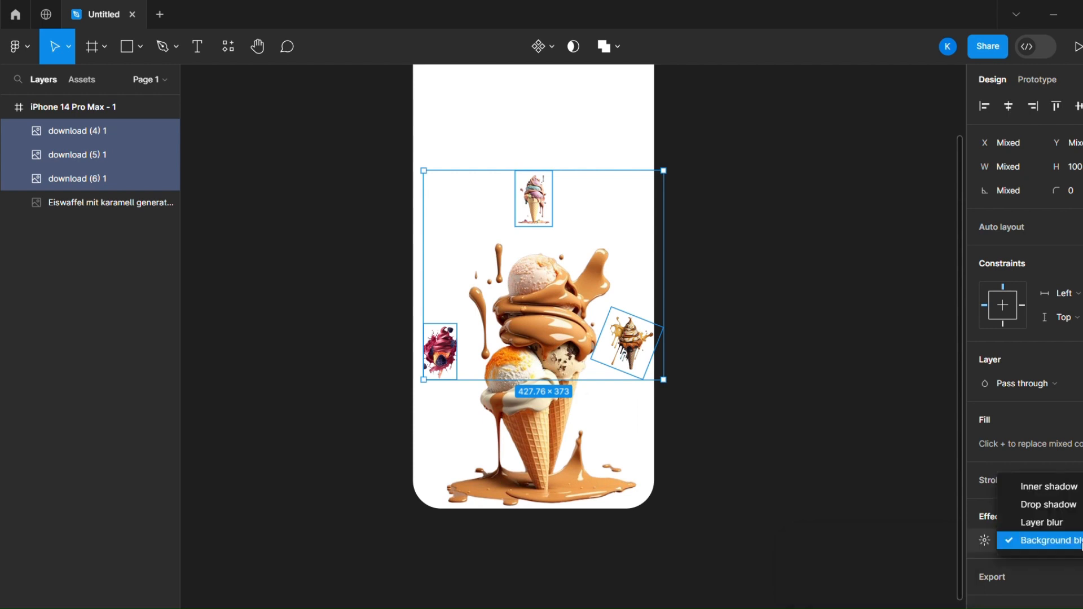
pyautogui.click(1065, 527)
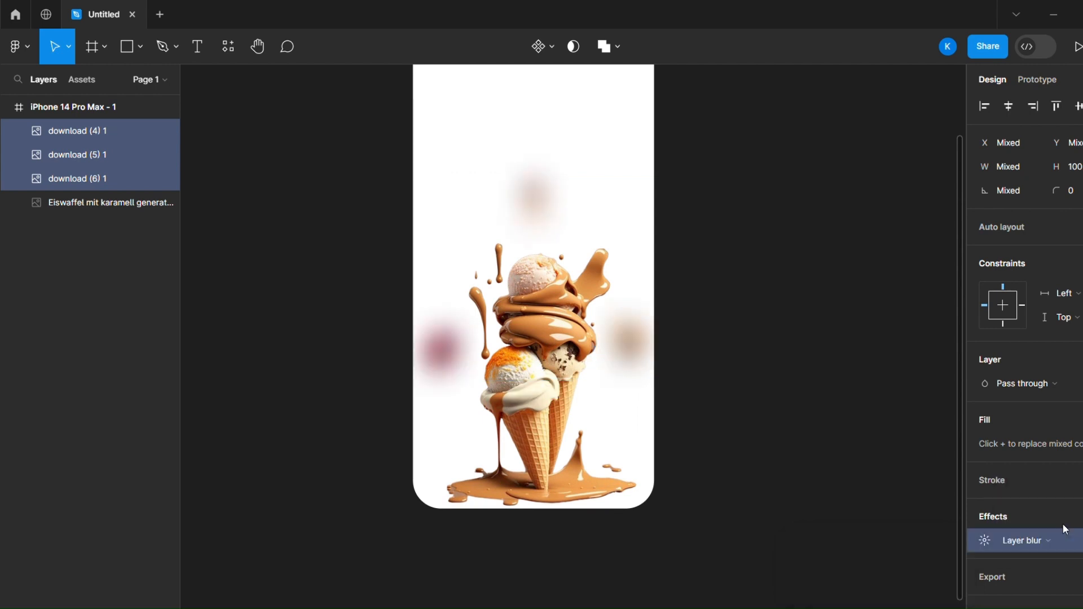
pyautogui.click(985, 540)
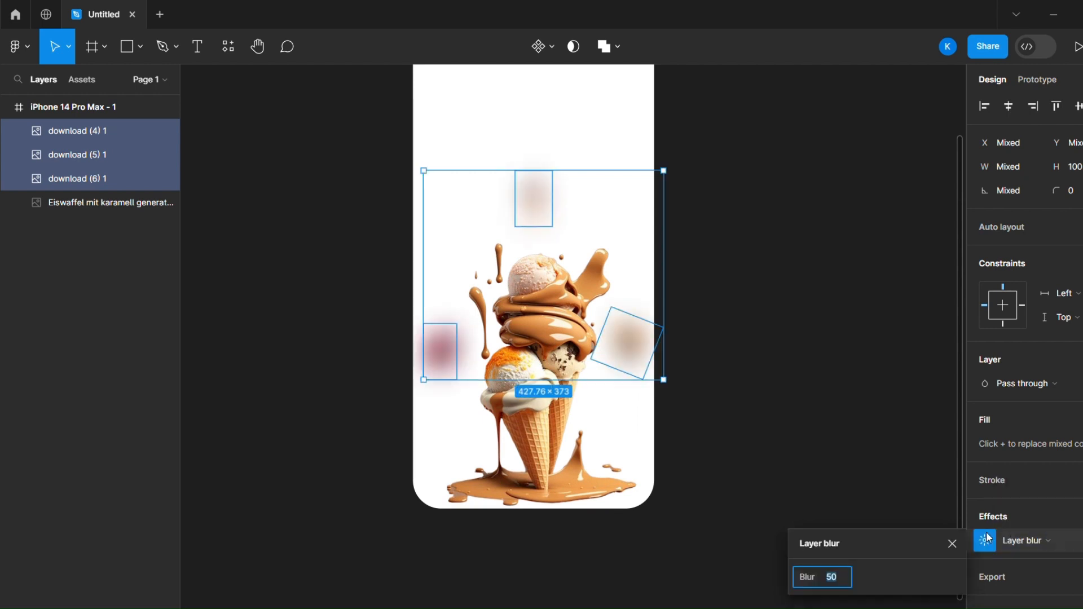
pyautogui.click(846, 463)
# Step: Reselect the three small ice cream images and set their layer blur to 20
pyautogui.hotkey('ctrl', 'z')
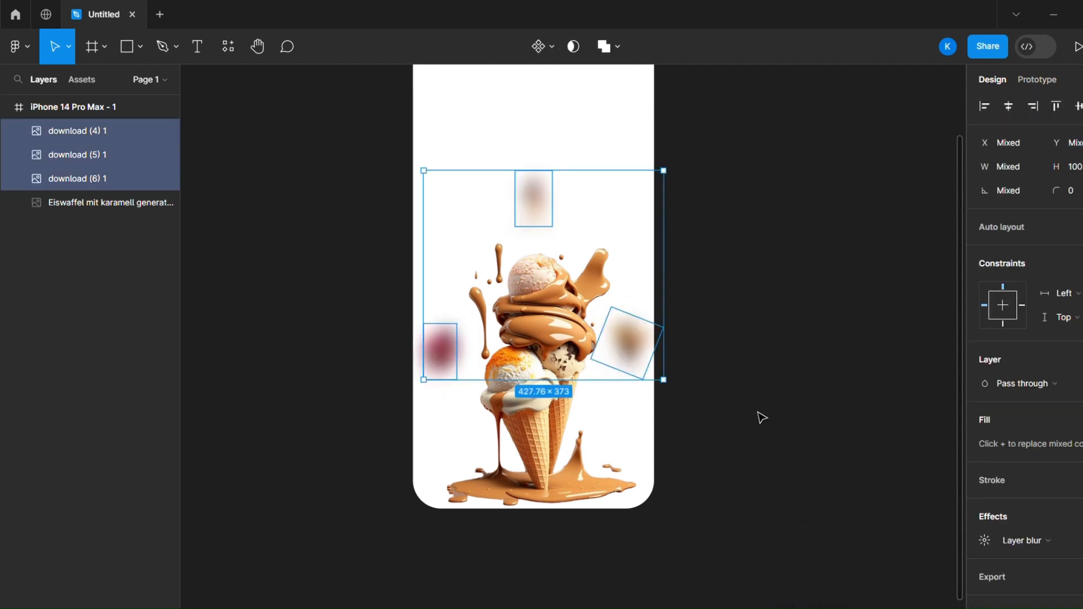
pyautogui.click(985, 541)
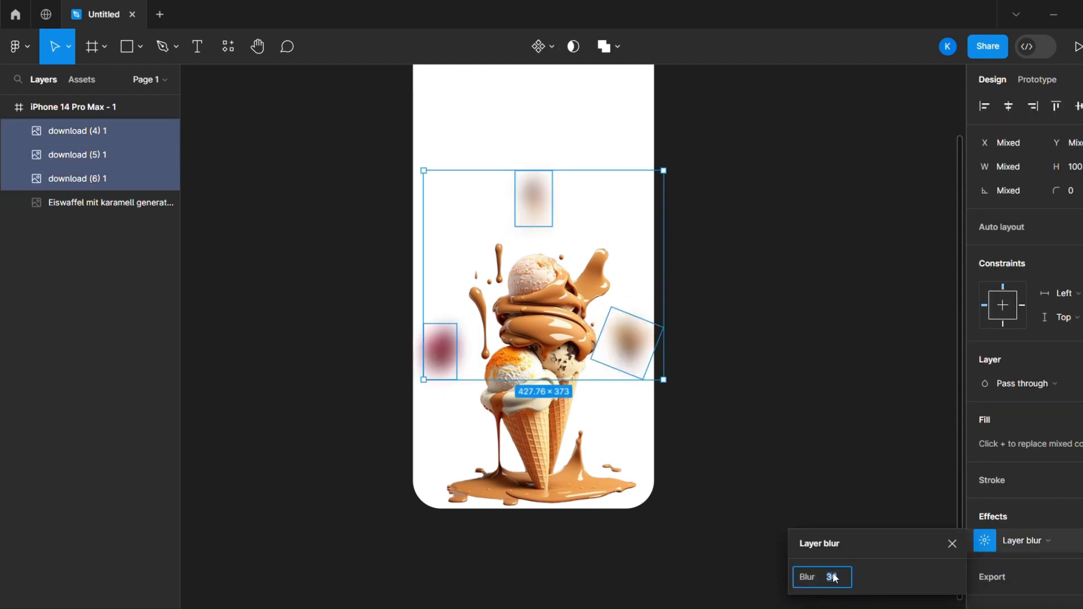
pyautogui.click(912, 433)
# Step: Restore the selection of the three small ice cream images and reduce their layer blur to 10
pyautogui.hotkey('ctrl', 'z')
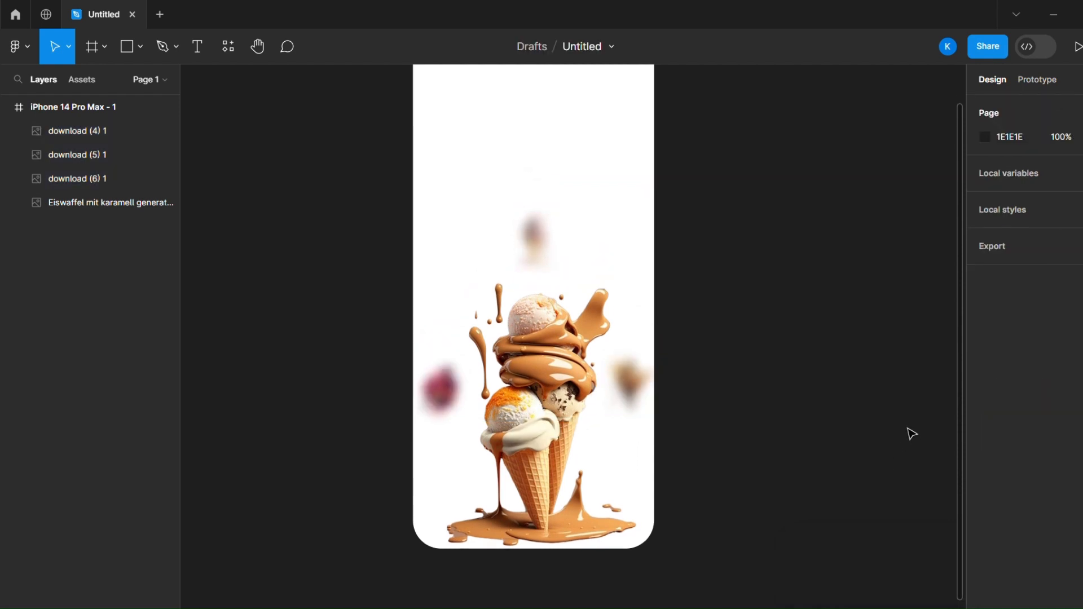
pyautogui.hotkey('ctrl', 'z')
pyautogui.click(985, 540)
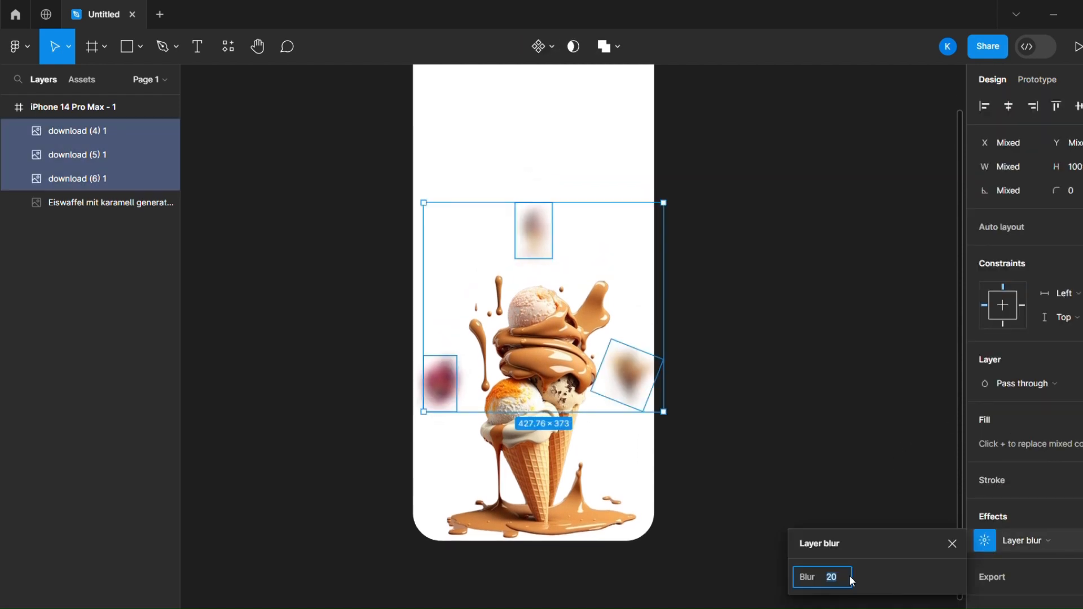
pyautogui.write('1')
pyautogui.click(811, 332)
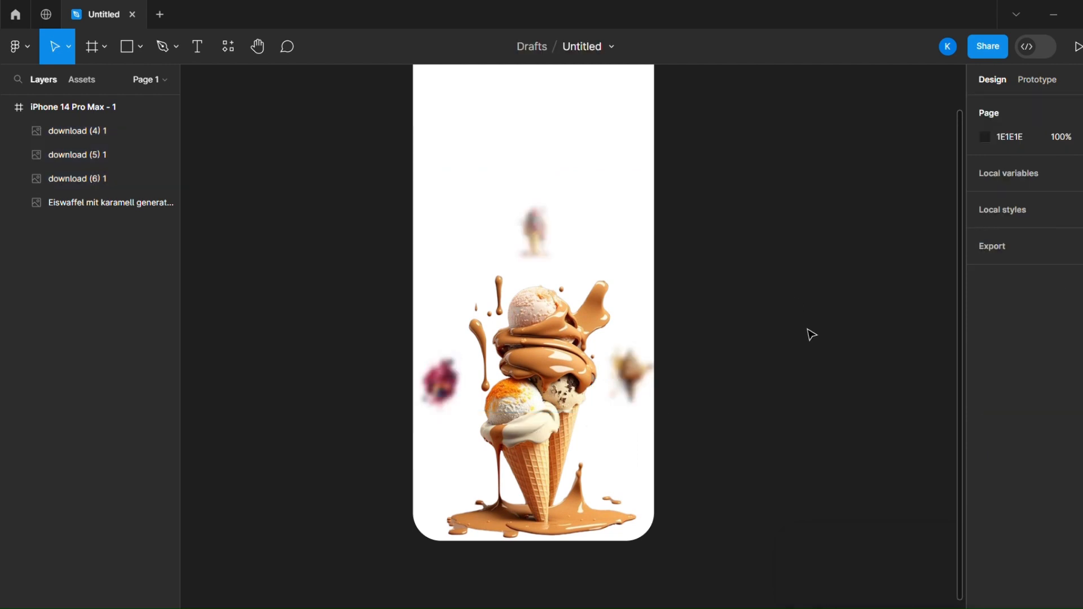
# Step: Restore the selection of the three small ice cream images and lower their layer blur below 10
pyautogui.hotkey('ctrl', 'z')
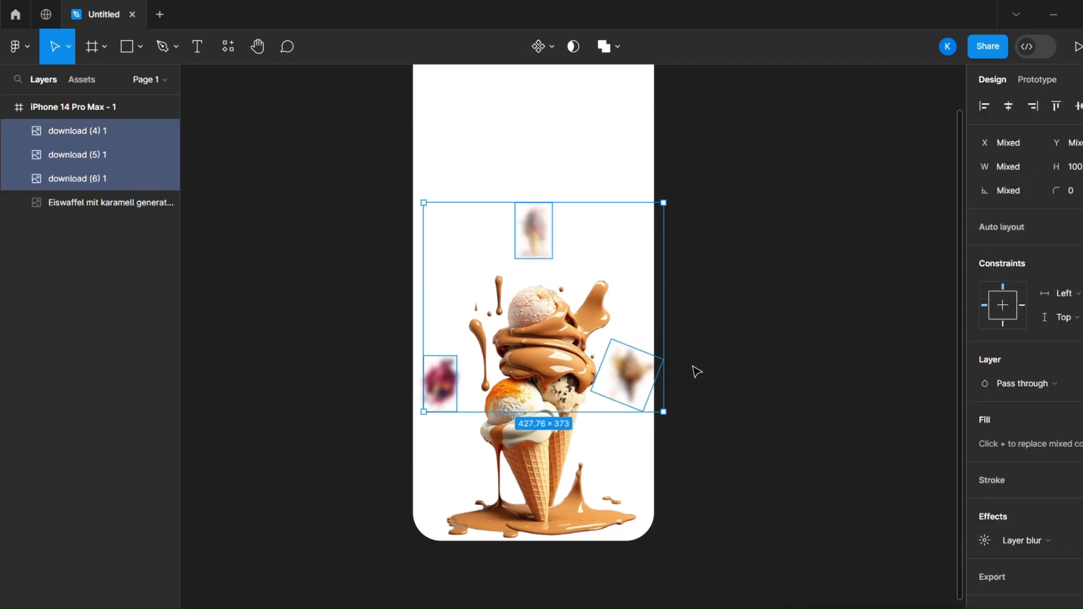
pyautogui.click(984, 540)
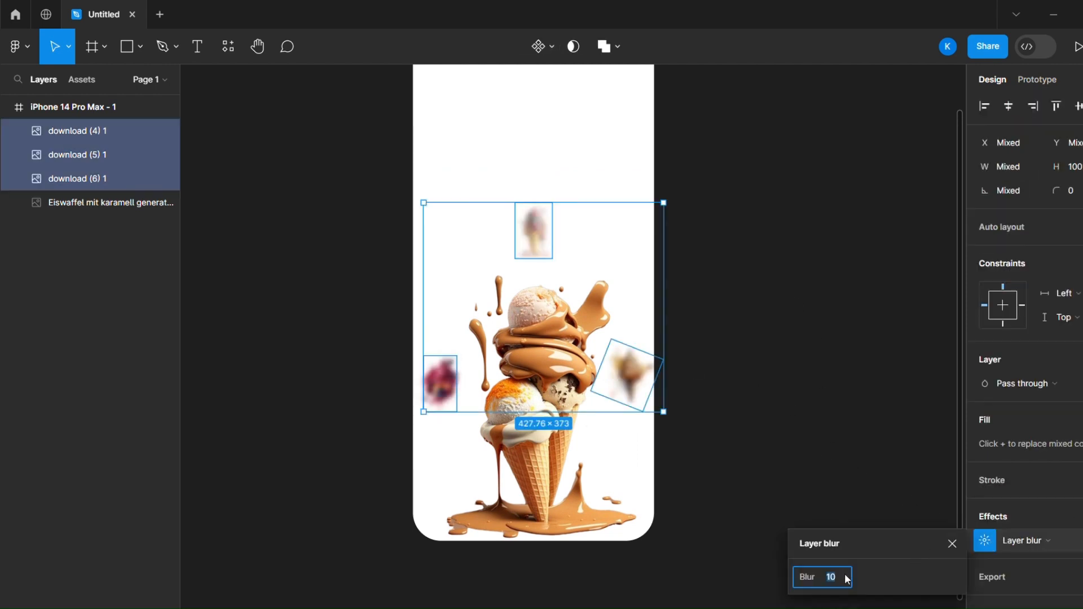
pyautogui.click(873, 483)
# Step: Fill the iPhone 14 Pro Max frame with a caramel tone sampled from the main image and deepened to B45100
pyautogui.scroll(-4, 874, 483)
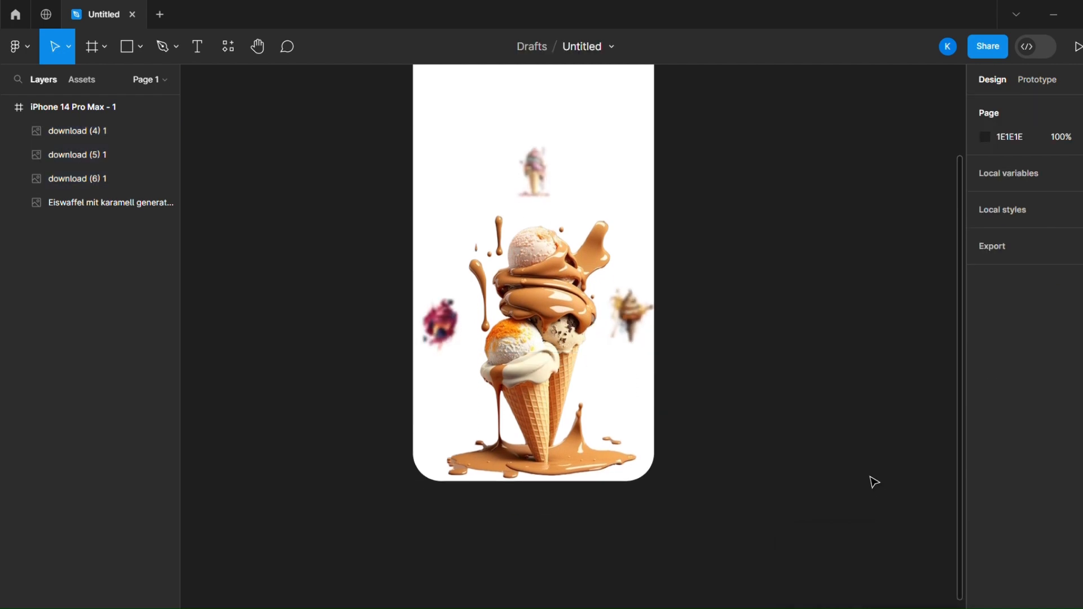
pyautogui.scroll(7, 874, 482)
pyautogui.scroll(-3, 873, 482)
pyautogui.scroll(2, 873, 482)
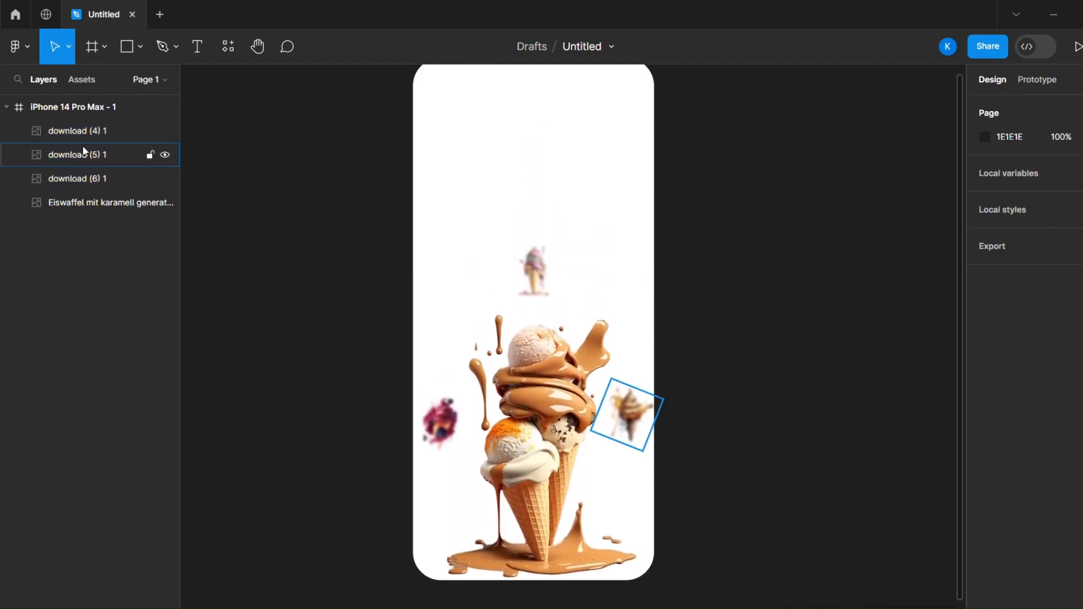
pyautogui.click(85, 108)
pyautogui.scroll(1, 801, 363)
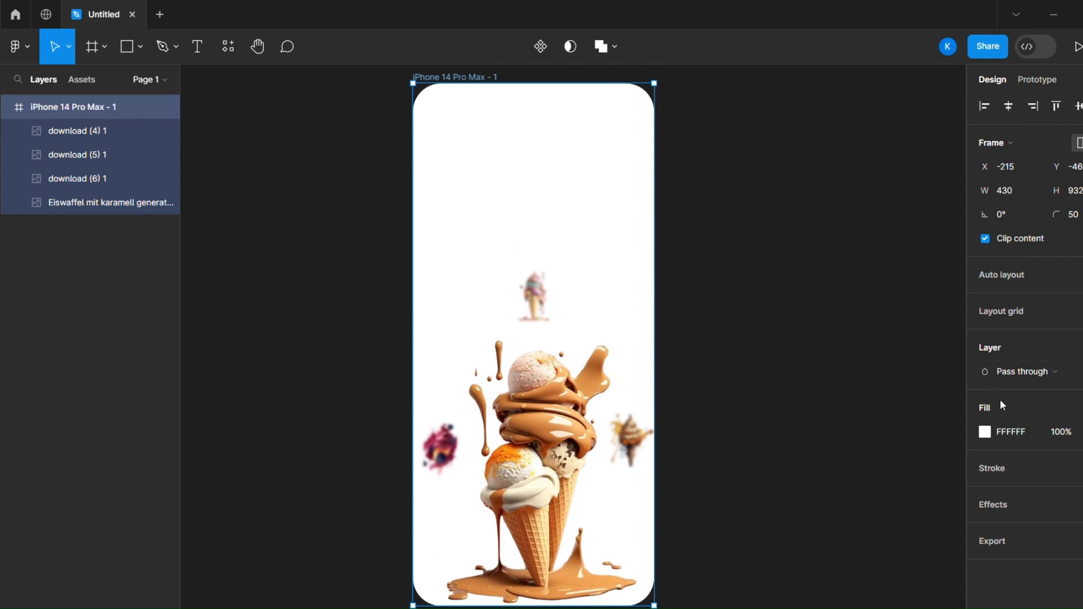
pyautogui.click(984, 431)
pyautogui.click(808, 431)
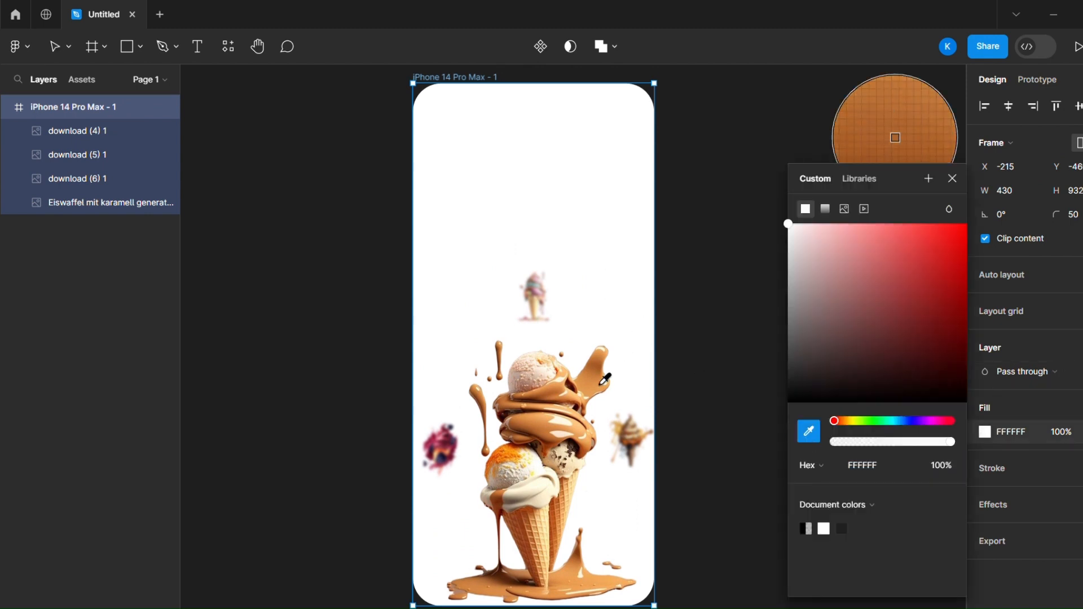
pyautogui.click(596, 373)
pyautogui.moveTo(917, 268); pyautogui.dragTo(980, 287)
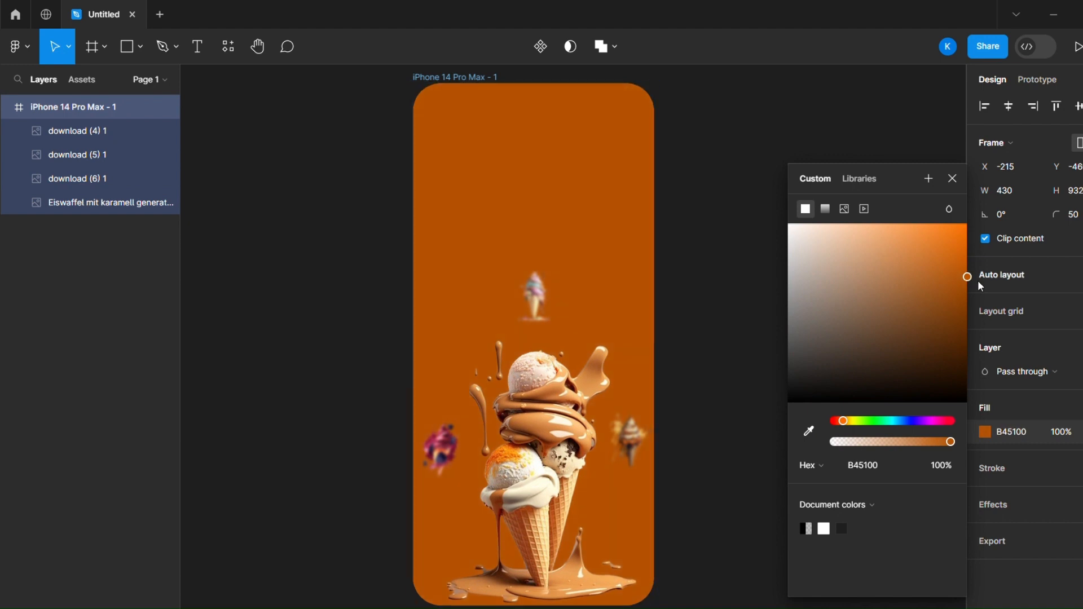
pyautogui.click(716, 423)
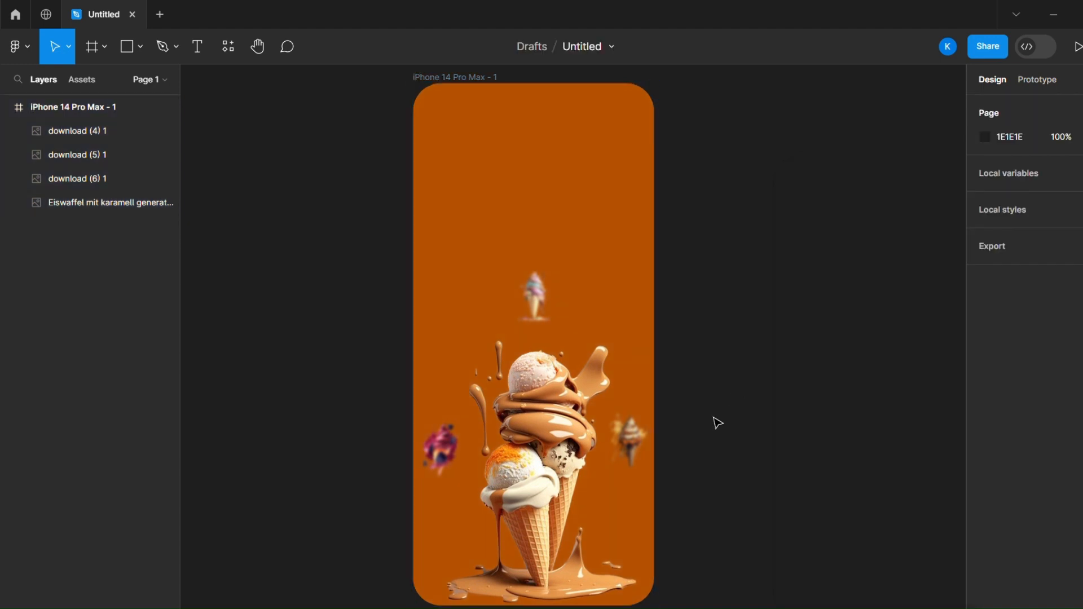
# Step: Set the main caramel ice cream image's drop shadow to X 10, Y 10 and blur 20
pyautogui.click(571, 472)
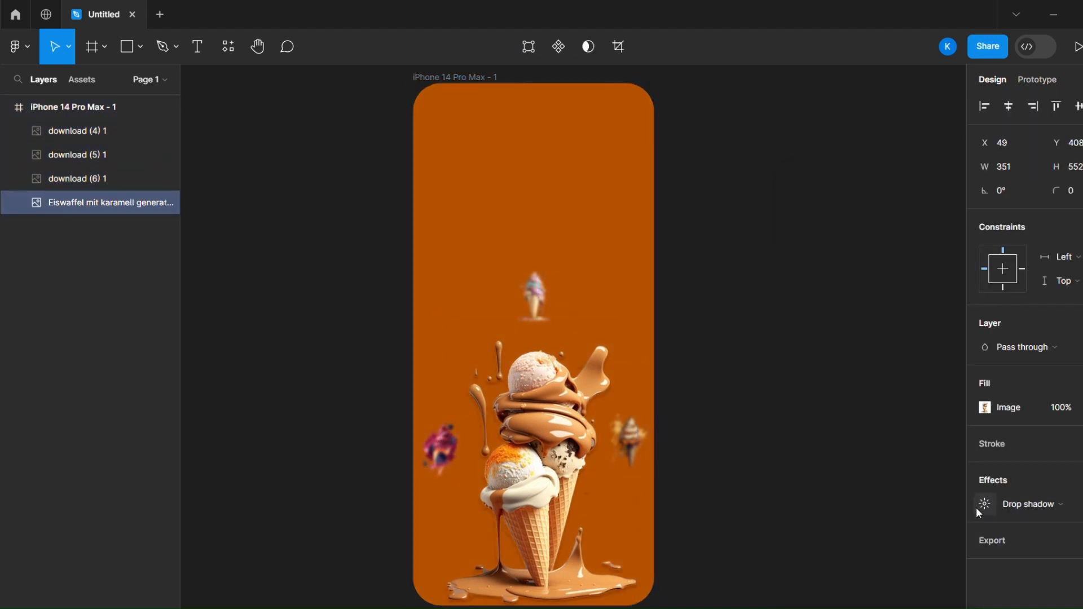
pyautogui.click(981, 508)
pyautogui.click(923, 501)
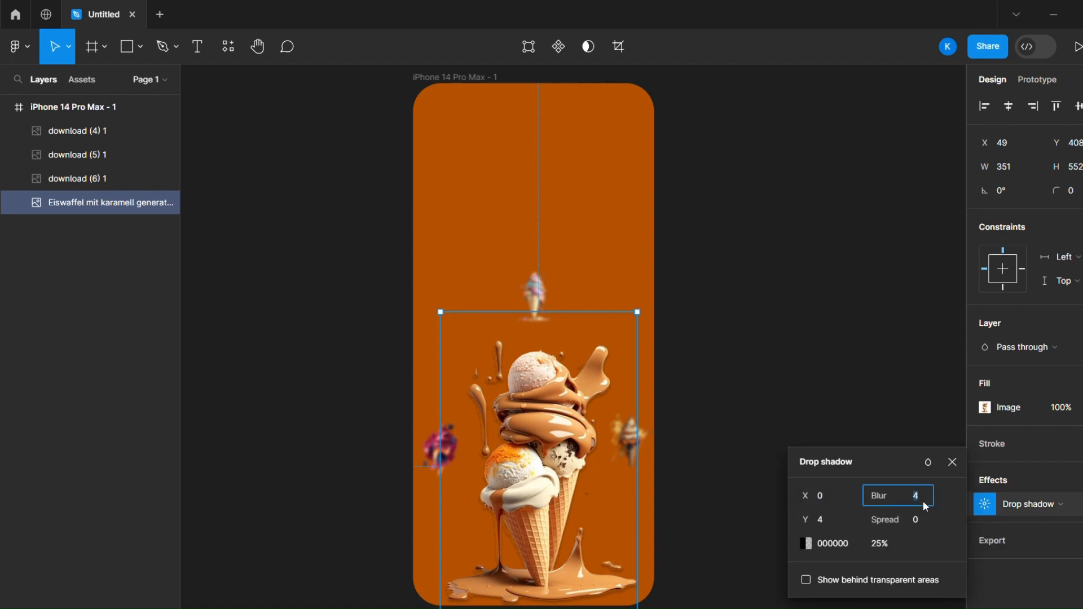
pyautogui.click(835, 523)
pyautogui.write('10')
pyautogui.click(828, 496)
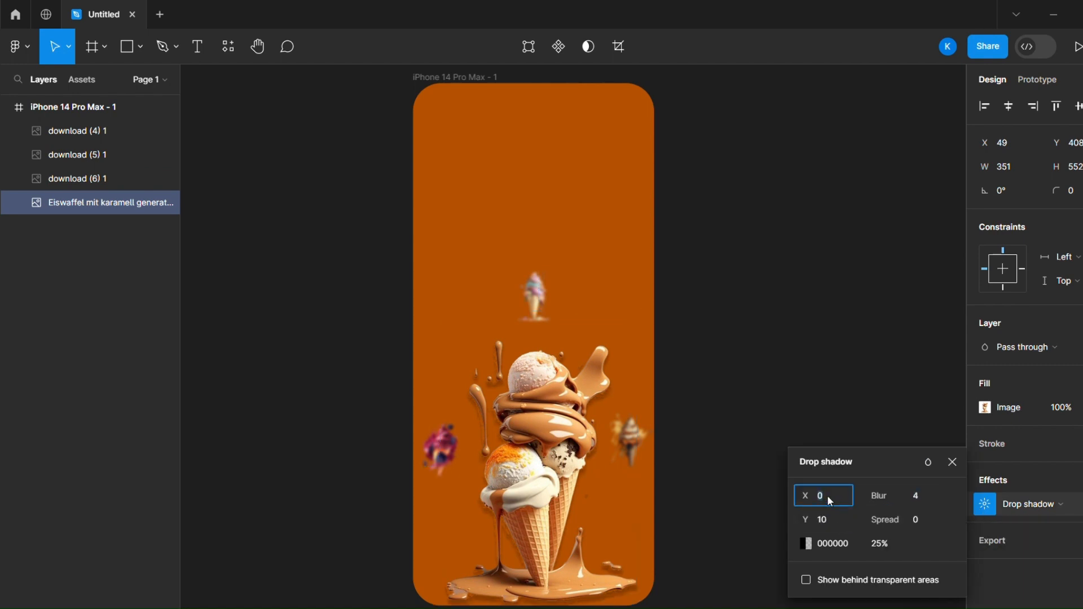
pyautogui.click(918, 500)
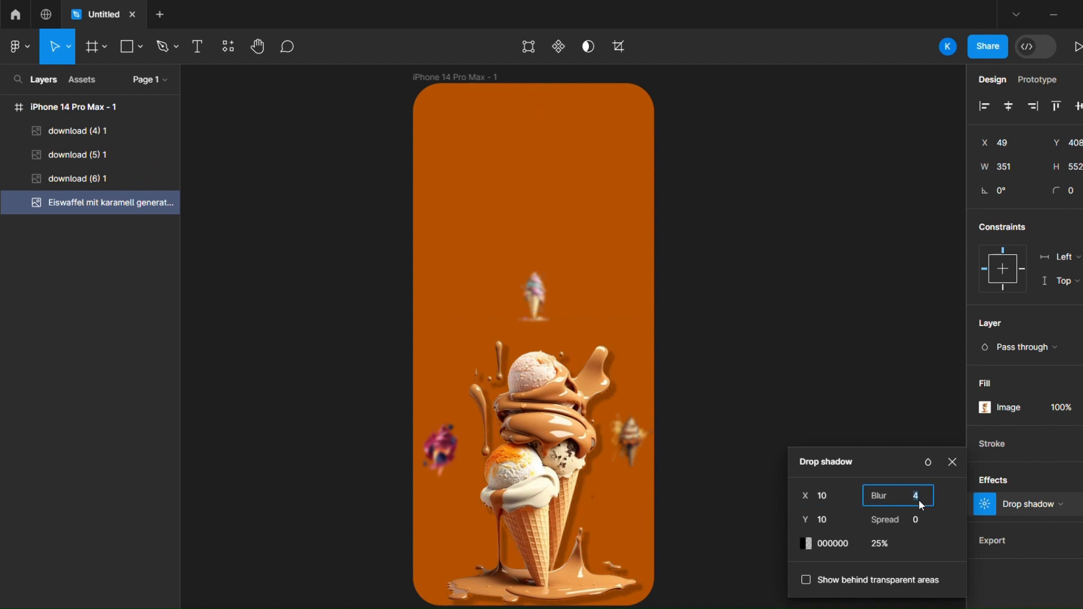
pyautogui.write('20')
pyautogui.click(900, 329)
# Step: Duplicate the orange iPhone 14 Pro Max frame with all its ice cream images
pyautogui.scroll(-1, 900, 329)
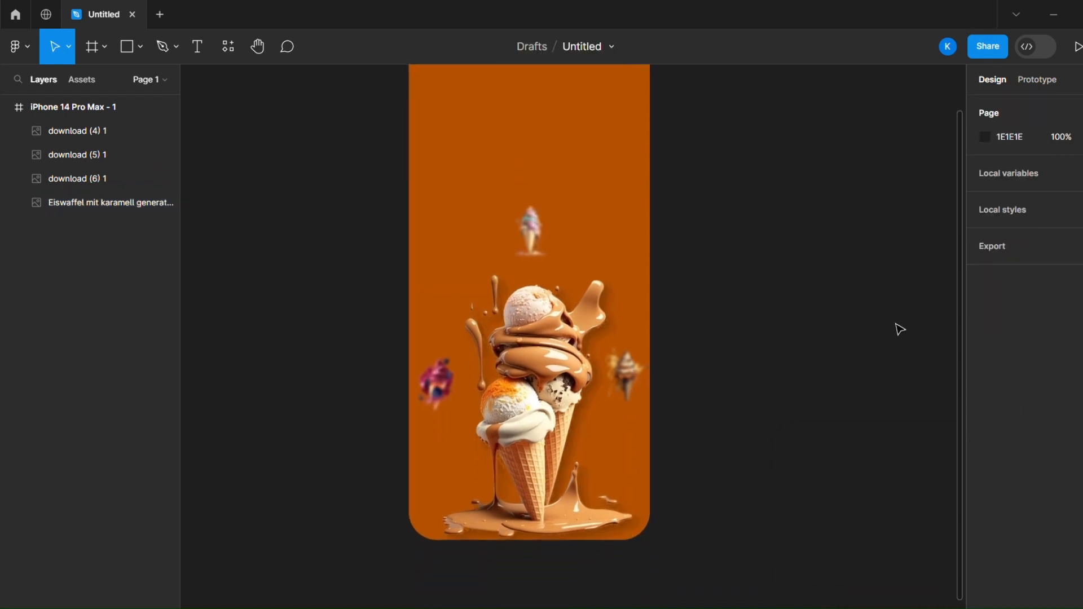
pyautogui.scroll(2, 900, 330)
pyautogui.scroll(-1, 900, 330)
pyautogui.click(71, 109)
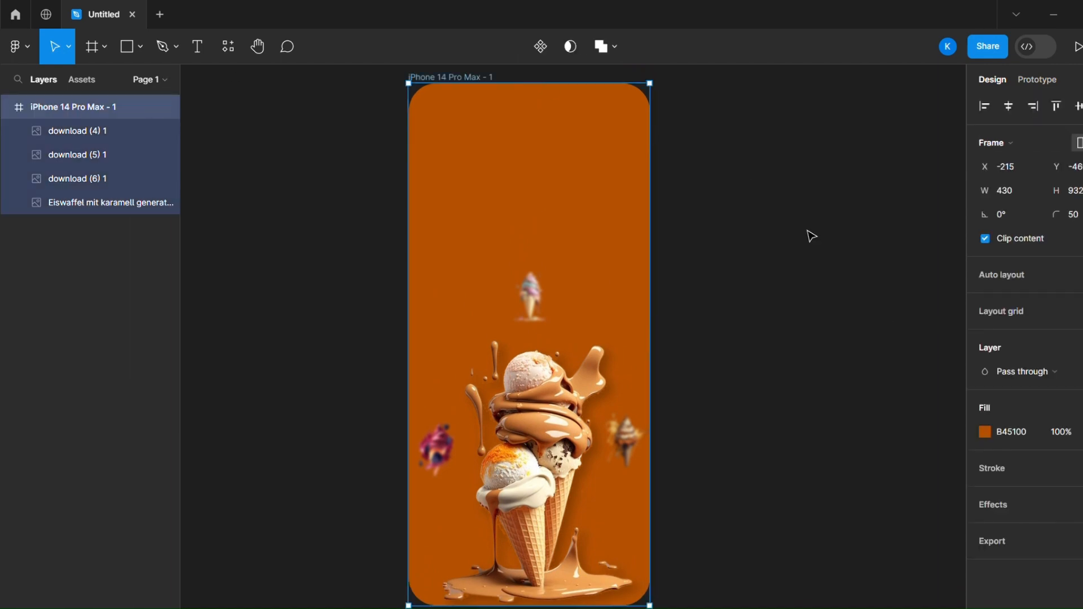
pyautogui.hotkey('ctrl', 'd')
pyautogui.hscroll(5, 807, 242)
pyautogui.hscroll(-2, 810, 241)
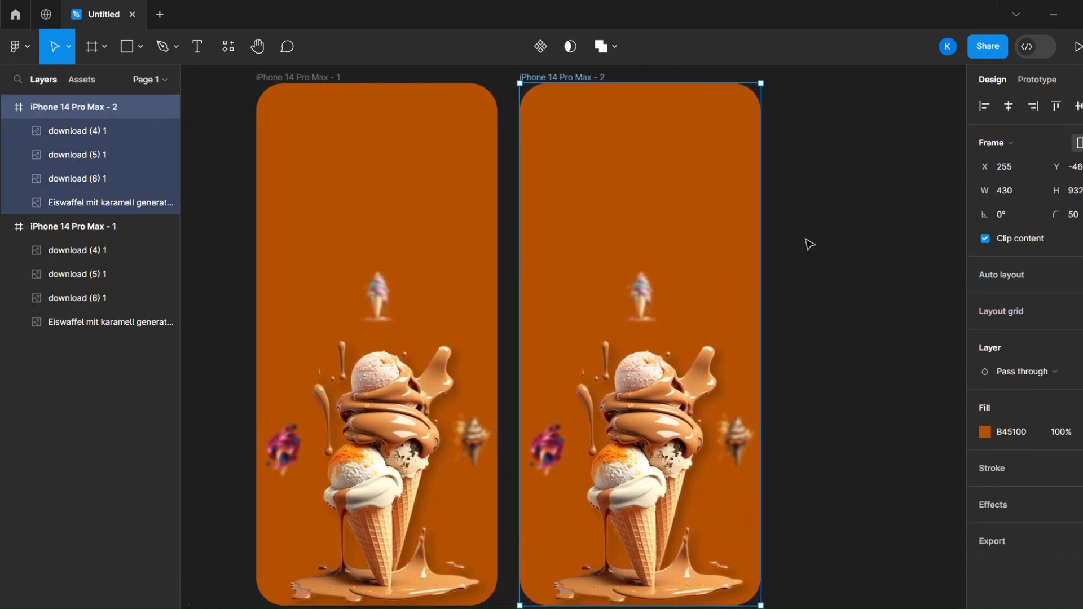
# Step: Move the small pastel cone out of the second frame onto the empty canvas beside it
pyautogui.click(658, 296)
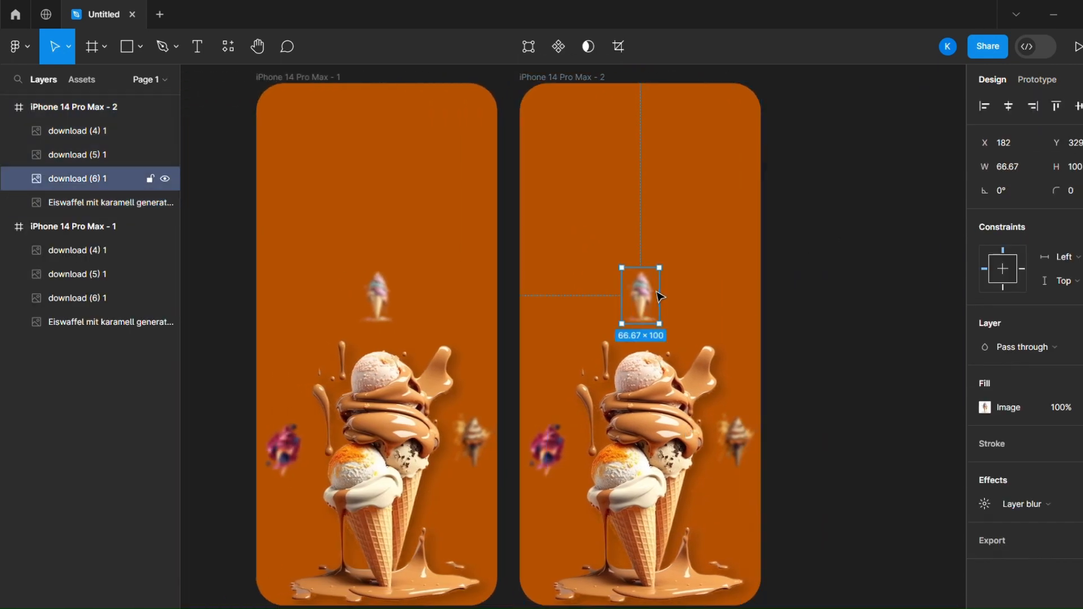
pyautogui.moveTo(648, 306); pyautogui.dragTo(879, 356)
pyautogui.click(677, 440)
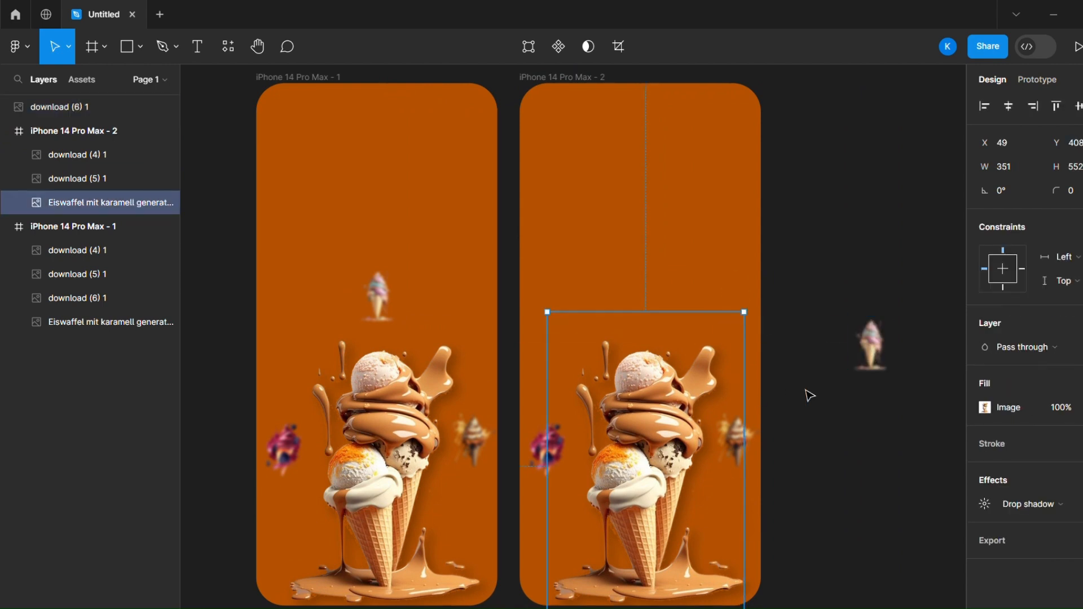
# Step: Enlarge the pastel cone outside the frames to 407.33 by 611 and remove its layer blur
pyautogui.click(872, 367)
pyautogui.click(1028, 165)
pyautogui.write('611')
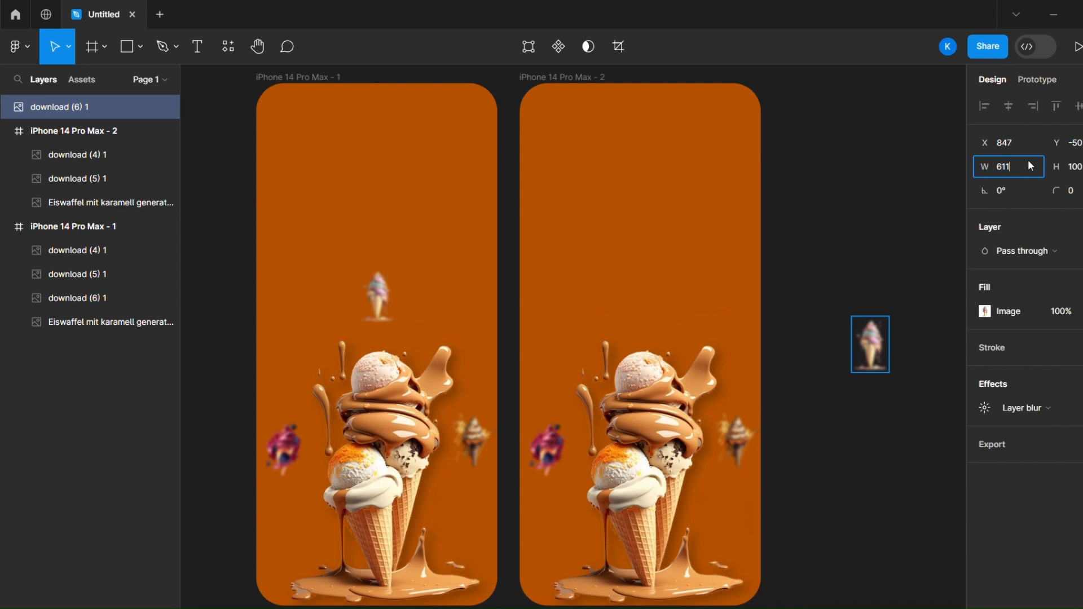
pyautogui.press('Tab')
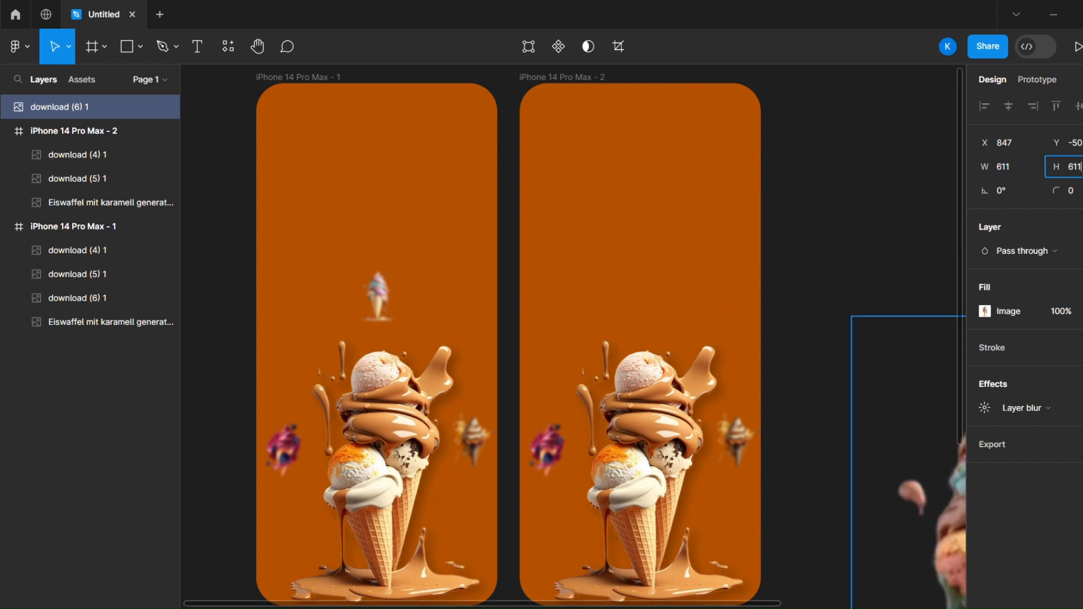
pyautogui.click(1082, 408)
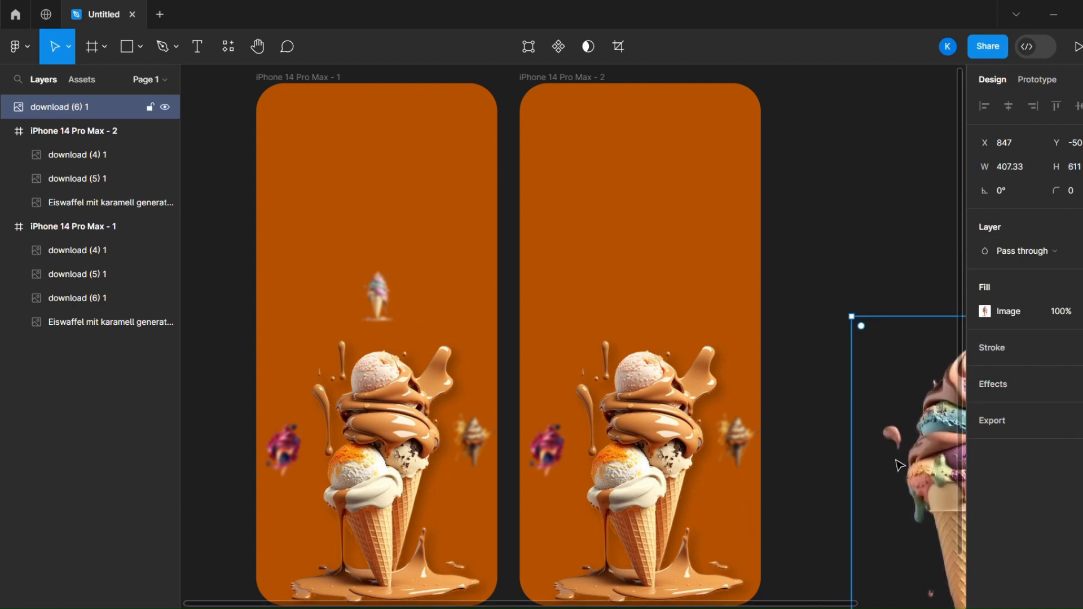
# Step: Shrink the caramel ice cream image in the second frame to 100 wide by 150 high
pyautogui.click(674, 473)
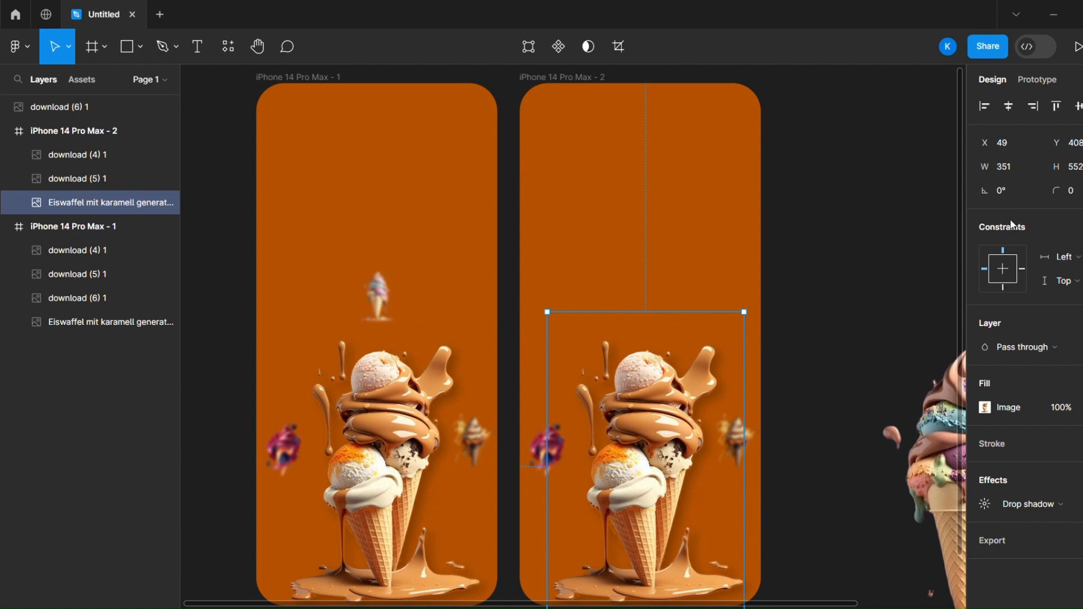
pyautogui.click(1017, 165)
pyautogui.write('100')
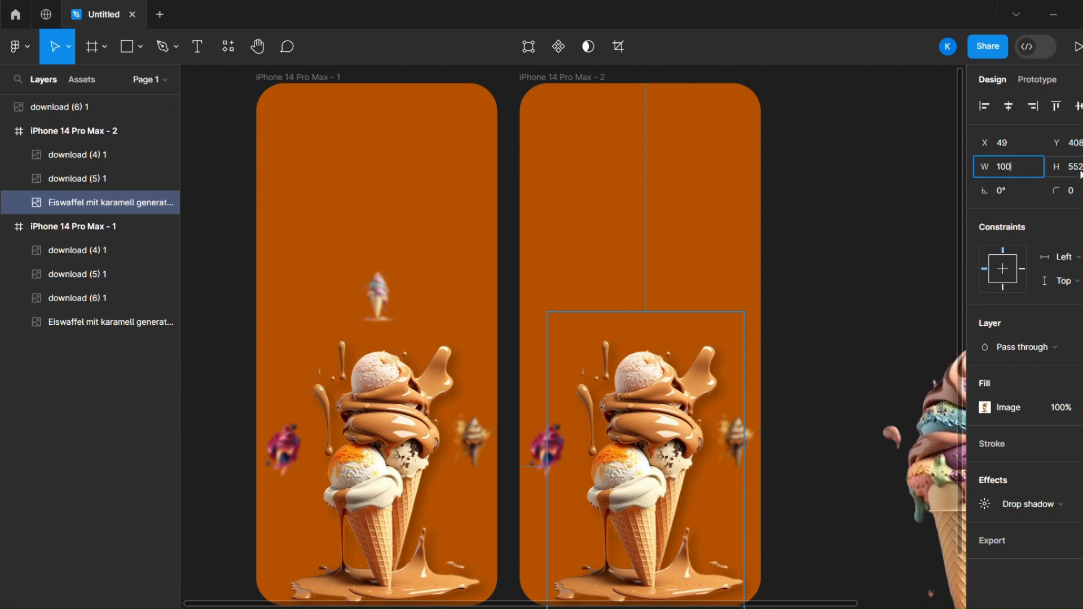
pyautogui.click(1079, 166)
pyautogui.write('100')
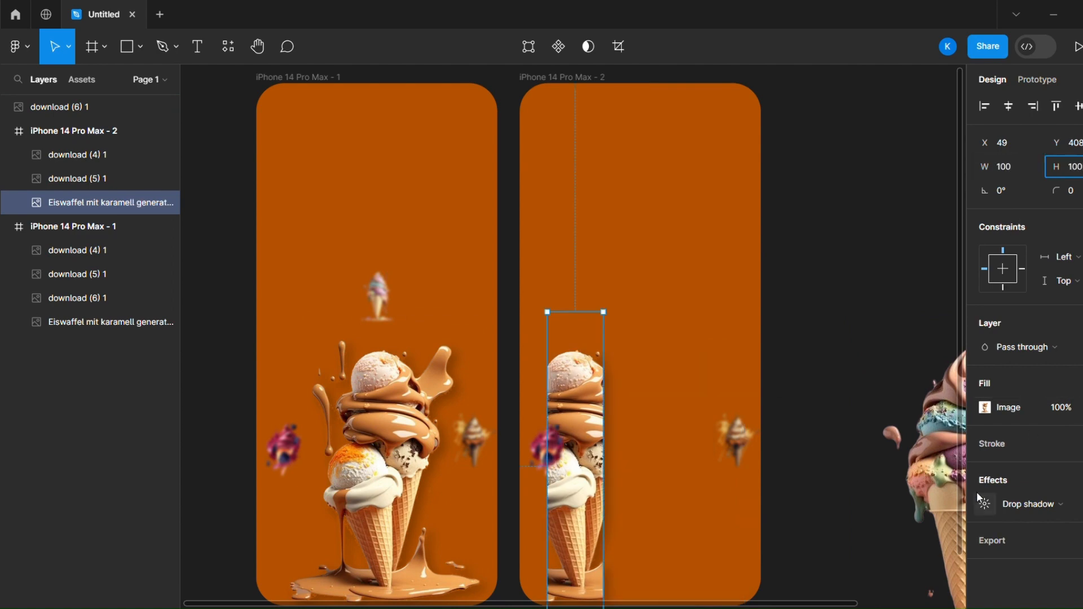
pyautogui.click(803, 382)
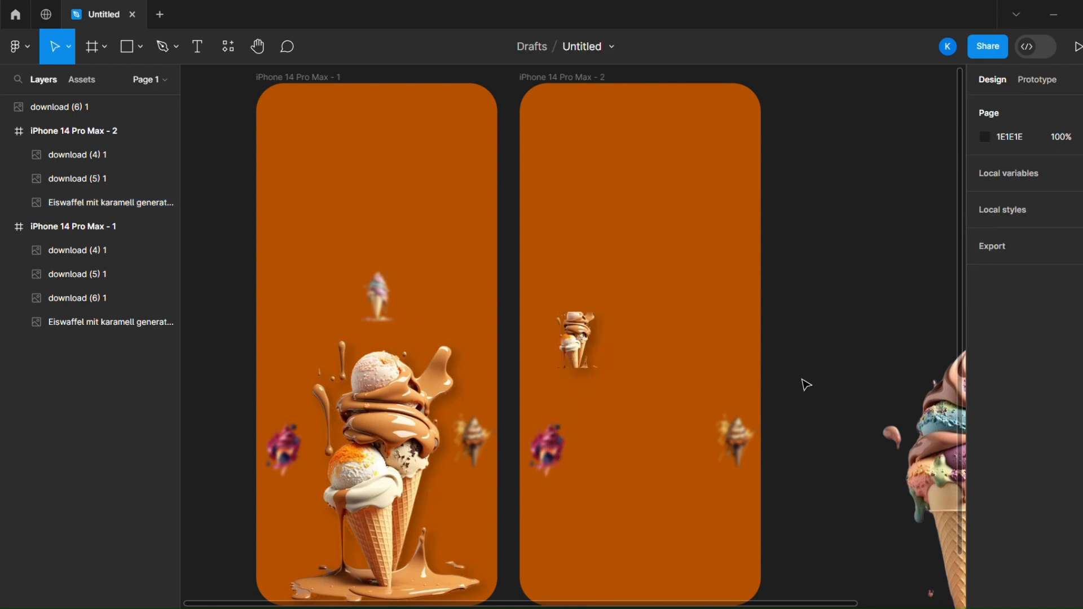
pyautogui.click(576, 339)
pyautogui.moveTo(588, 311); pyautogui.dragTo(589, 300)
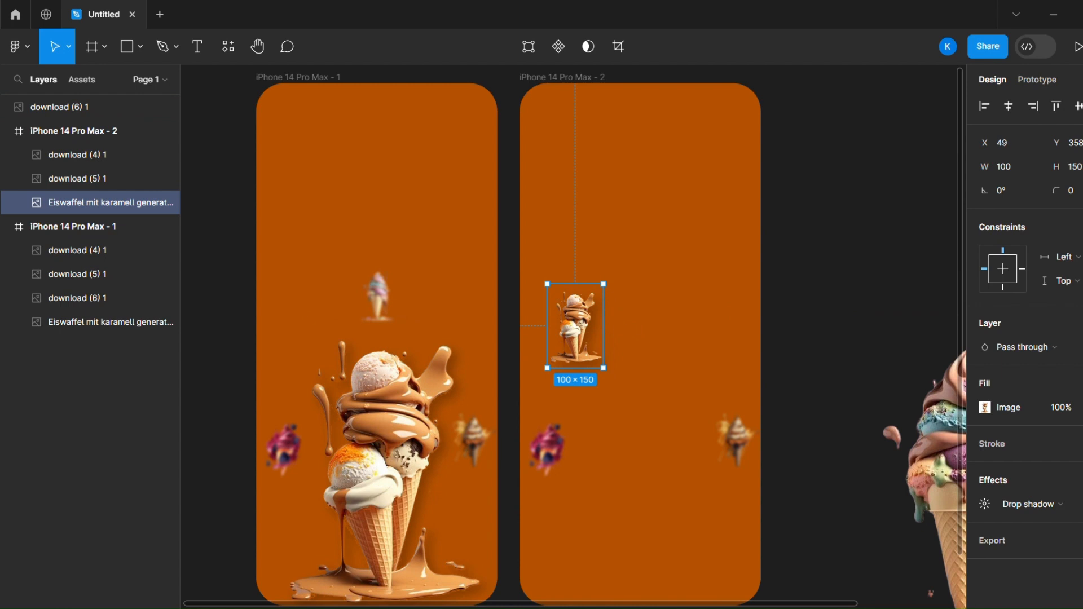
# Step: Replace the drop shadow on the shrunken caramel ice cream image with a layer blur
pyautogui.click(1082, 504)
pyautogui.click(1082, 480)
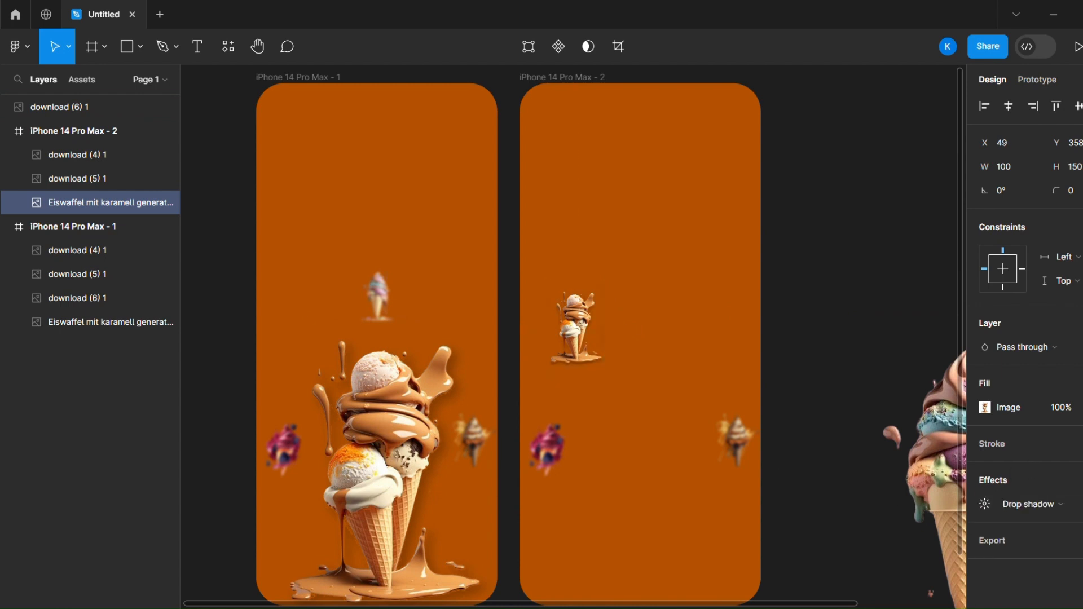
pyautogui.click(1003, 511)
pyautogui.click(1000, 522)
pyautogui.click(982, 506)
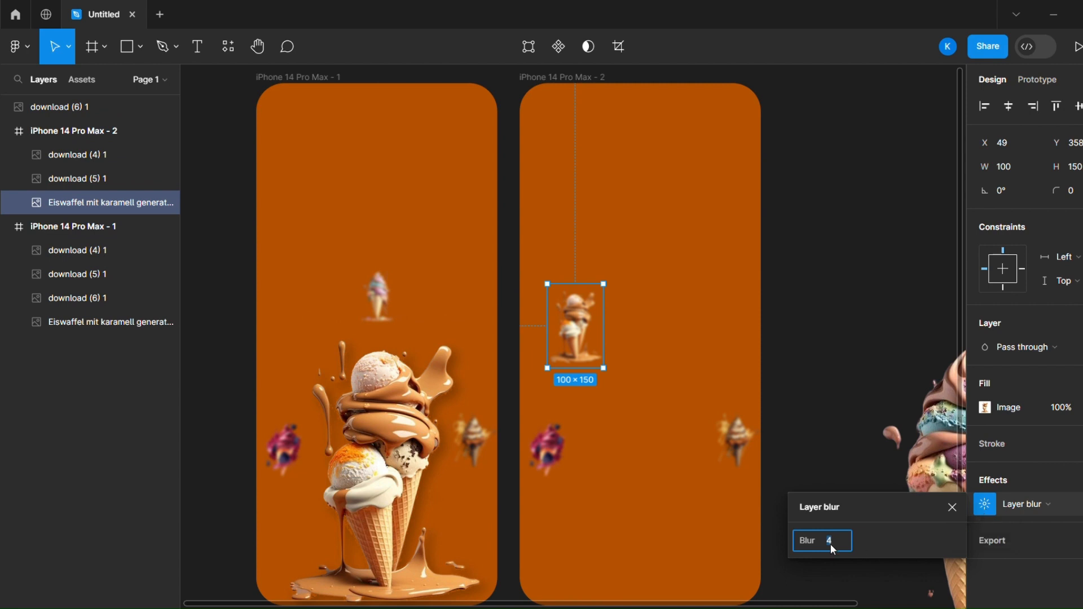
pyautogui.click(856, 317)
# Step: Centre the small caramel image horizontally in the second frame and place the large pastel cone in the frame's lower part
pyautogui.moveTo(589, 345); pyautogui.dragTo(653, 349)
pyautogui.moveTo(925, 482); pyautogui.dragTo(613, 438)
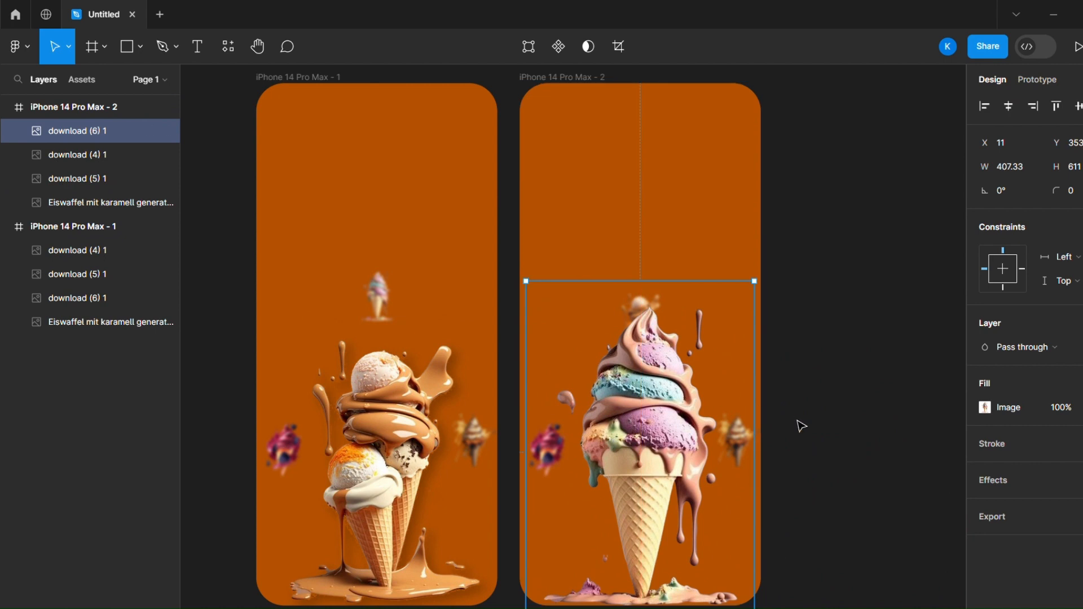
pyautogui.scroll(-3, 813, 433)
pyautogui.scroll(1, 812, 433)
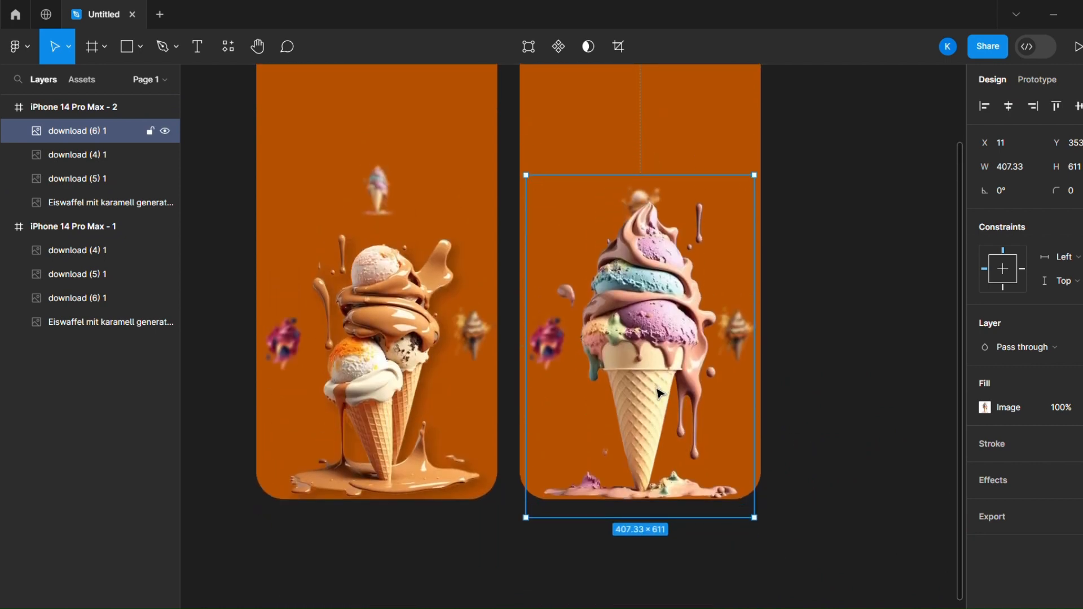
pyautogui.moveTo(659, 390); pyautogui.dragTo(658, 388)
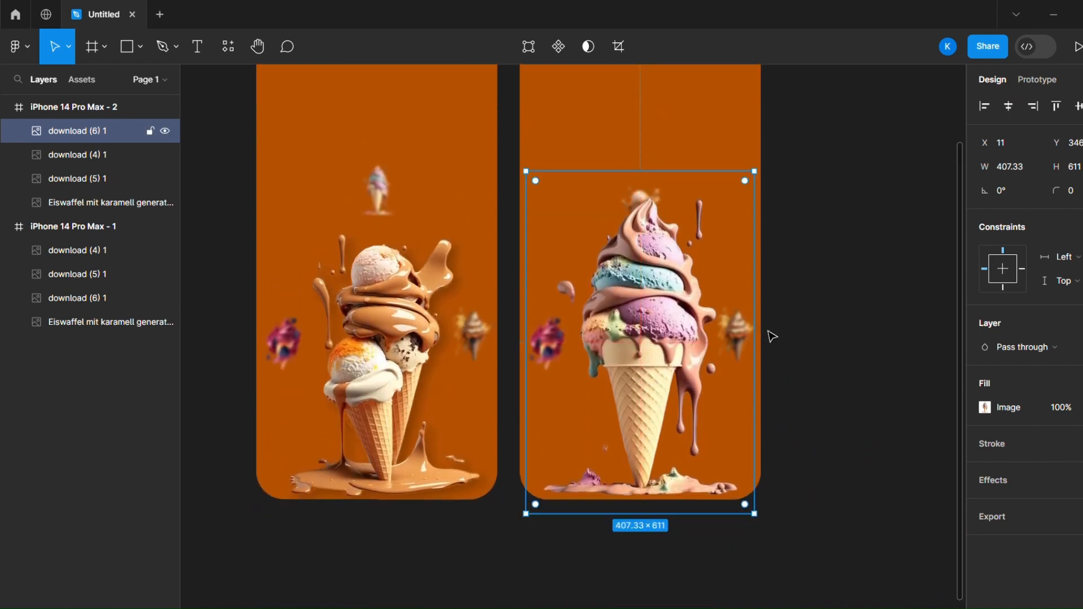
pyautogui.click(817, 365)
# Step: Move the small caramel image in the second frame up until it clears the top of the pastel cone
pyautogui.scroll(2, 817, 365)
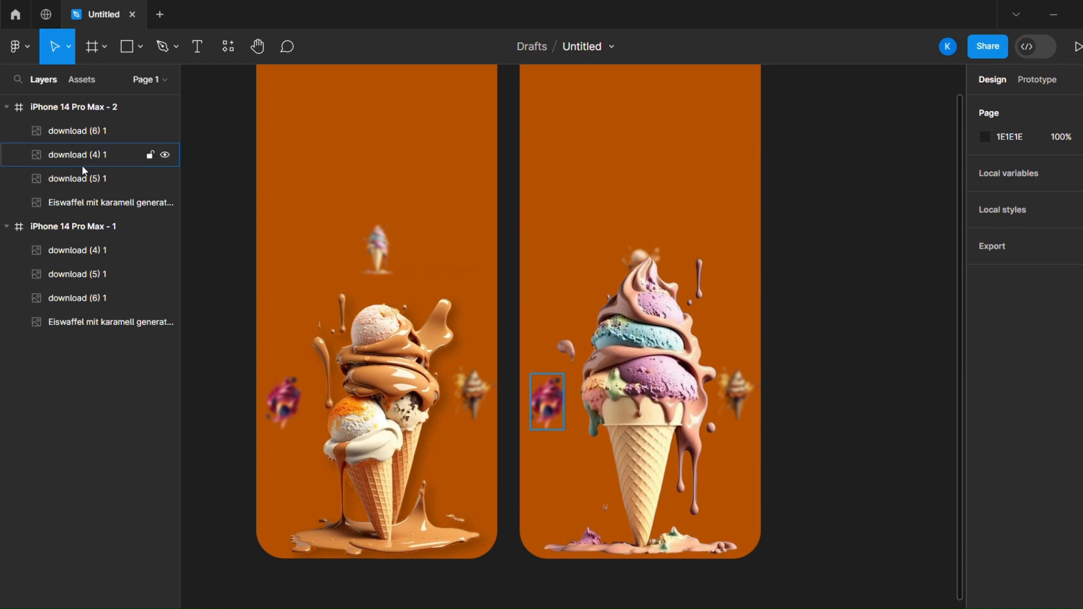
pyautogui.click(90, 203)
pyautogui.moveTo(643, 266); pyautogui.dragTo(649, 195)
# Step: Reduce the large pastel cone in the second frame to about 359 by 520 and recentre it above the bottom edge
pyautogui.click(674, 337)
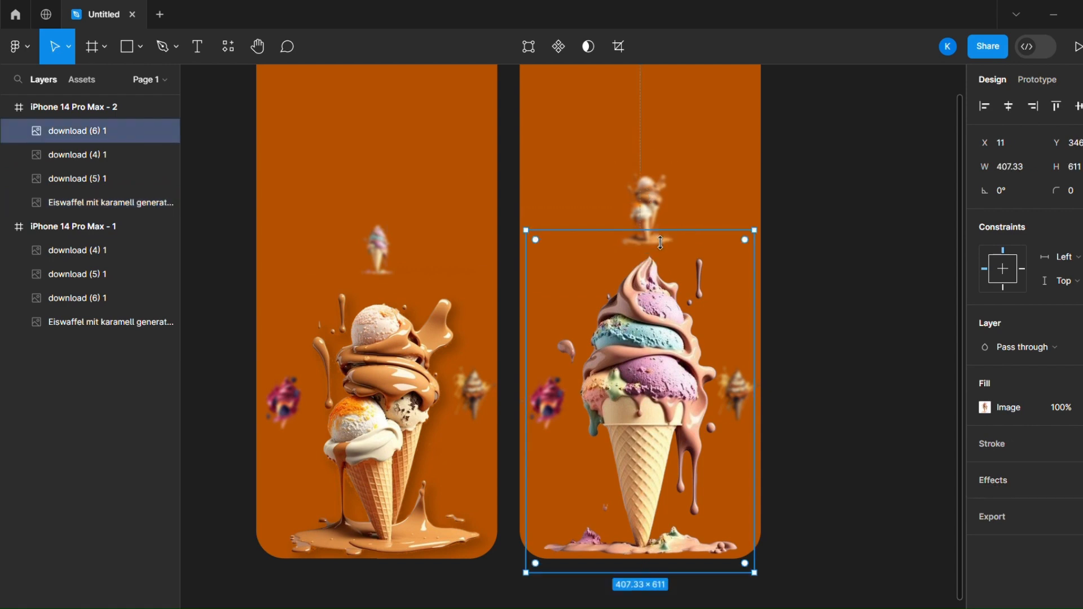
pyautogui.moveTo(660, 240)
pyautogui.mouseDown()
pyautogui.moveTo(661, 255)
pyautogui.moveTo(662, 240)
pyautogui.mouseUp()
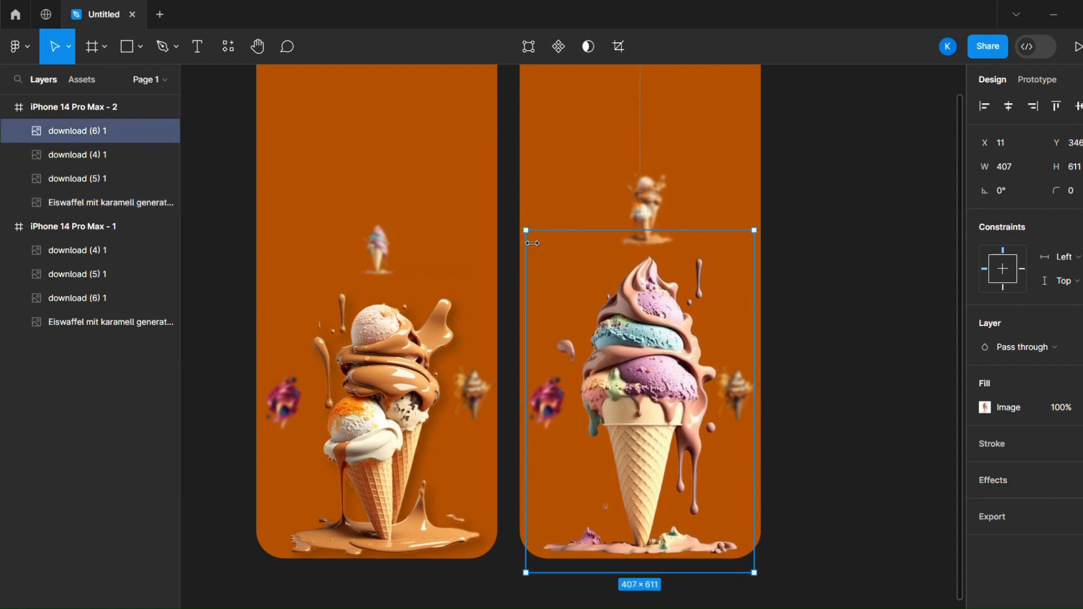
pyautogui.moveTo(537, 240); pyautogui.dragTo(554, 256)
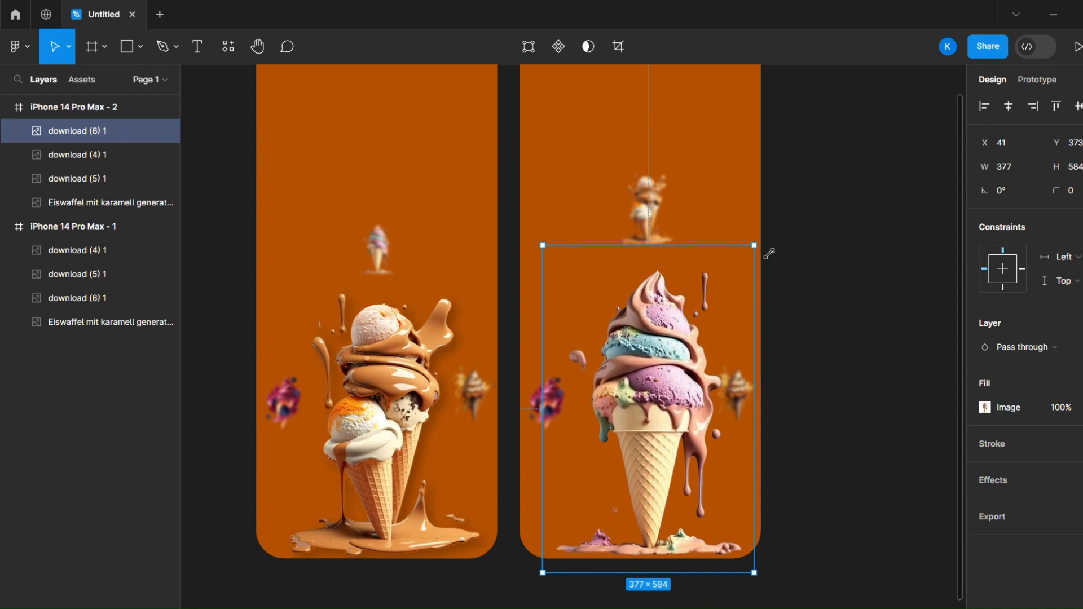
pyautogui.moveTo(765, 248); pyautogui.dragTo(756, 292)
pyautogui.moveTo(669, 406); pyautogui.dragTo(665, 405)
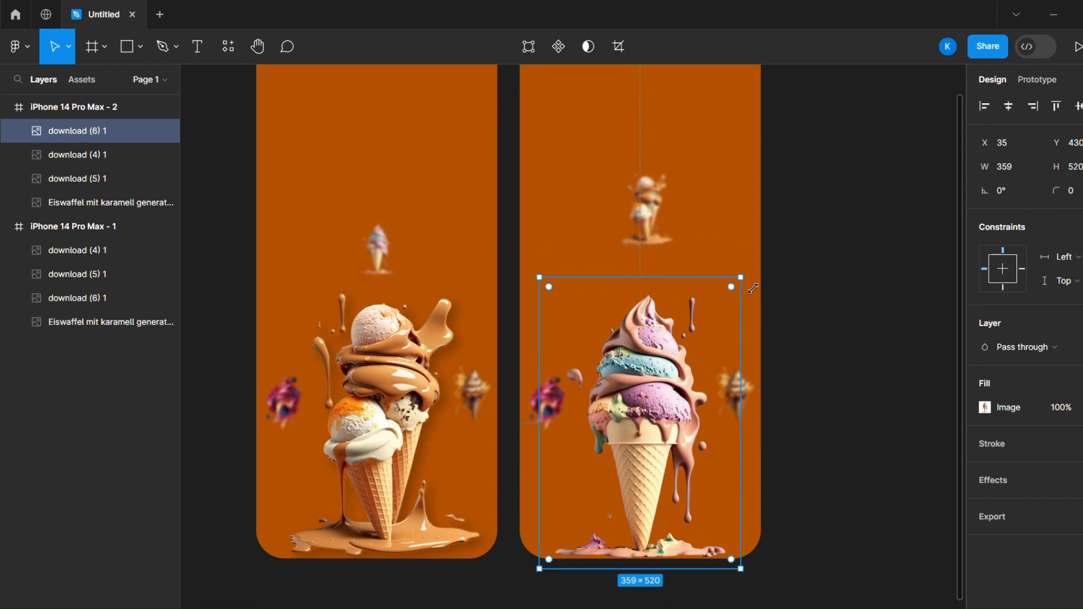
# Step: Resize the second frame's large pastel cone to 360 by 497 at the bottom edge and lower the small caramel image just above it
pyautogui.moveTo(753, 288); pyautogui.dragTo(754, 302)
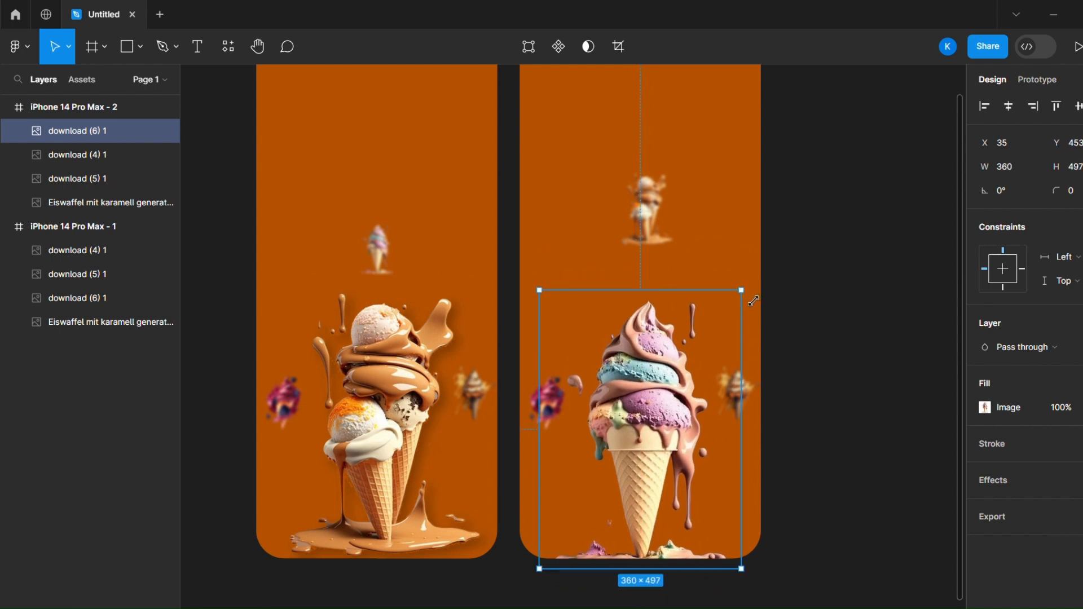
pyautogui.moveTo(667, 399); pyautogui.dragTo(666, 398)
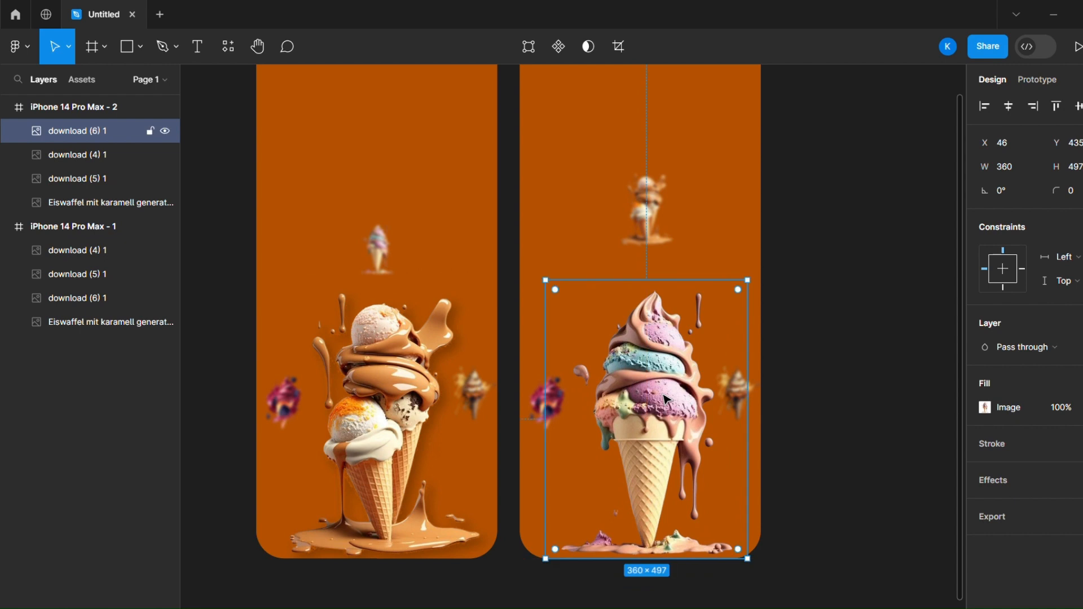
pyautogui.click(643, 217)
pyautogui.moveTo(643, 217); pyautogui.dragTo(645, 257)
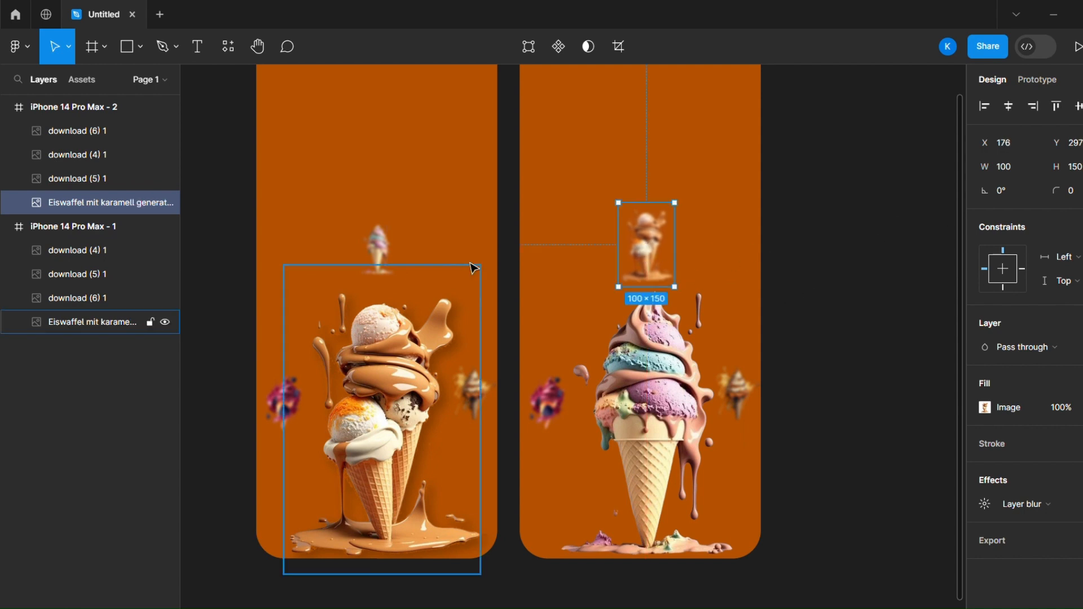
# Step: Enlarge the small blurred pastel cone in the first frame to 100 by 150 and move it up above the large caramel cone
pyautogui.click(84, 298)
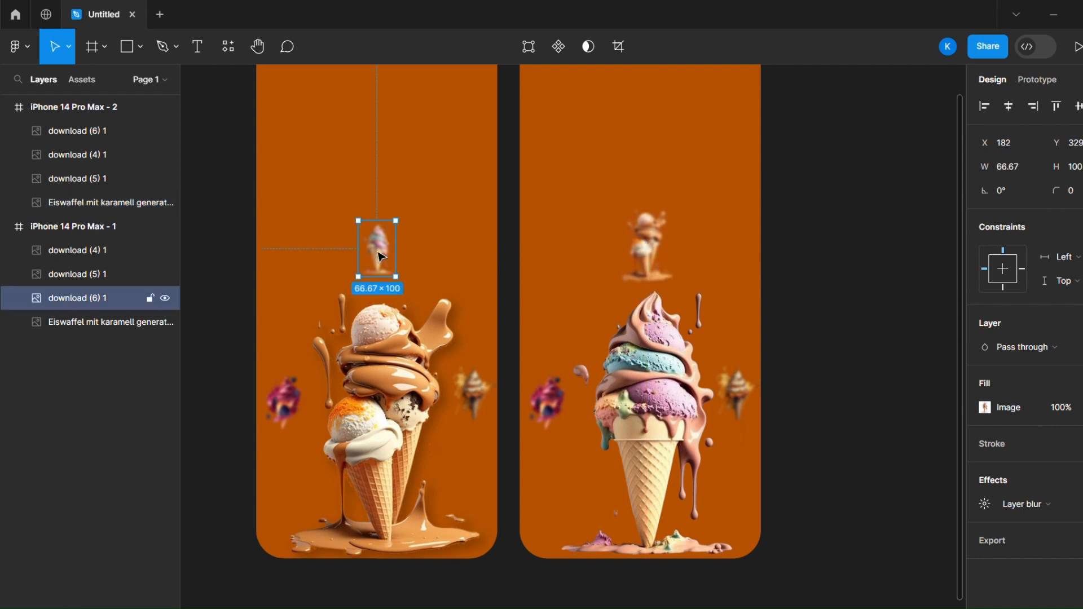
pyautogui.click(1025, 164)
pyautogui.write('100')
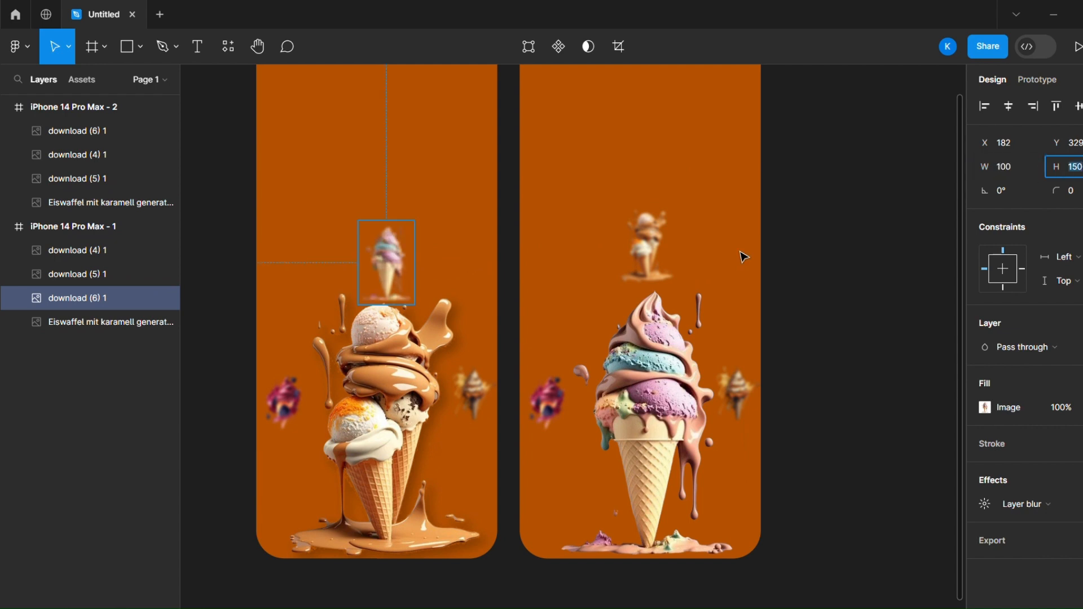
pyautogui.click(848, 263)
pyautogui.click(404, 289)
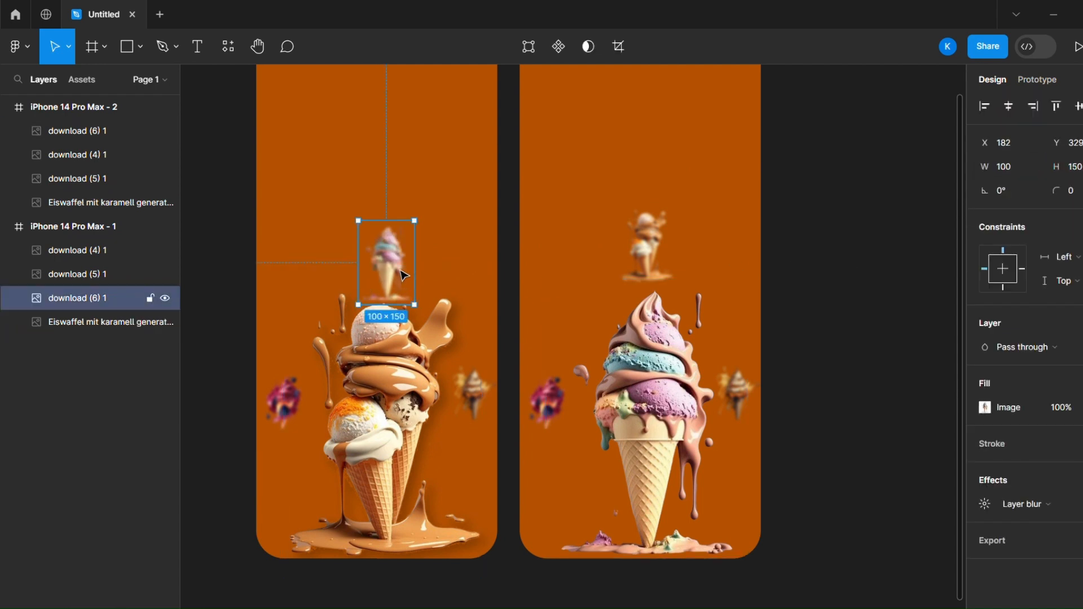
pyautogui.moveTo(404, 275); pyautogui.dragTo(402, 256)
pyautogui.click(899, 246)
# Step: Try a deep magenta background, about 6E0745, on the second frame, starting from colours sampled from its pastel cone
pyautogui.hscroll(3, 900, 247)
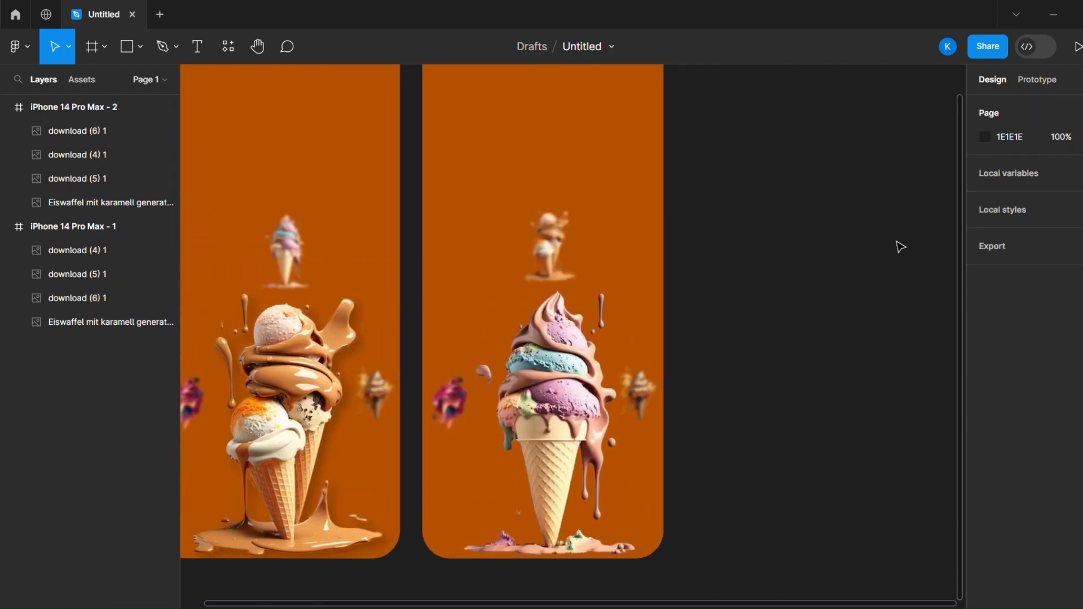
pyautogui.hscroll(-1, 900, 247)
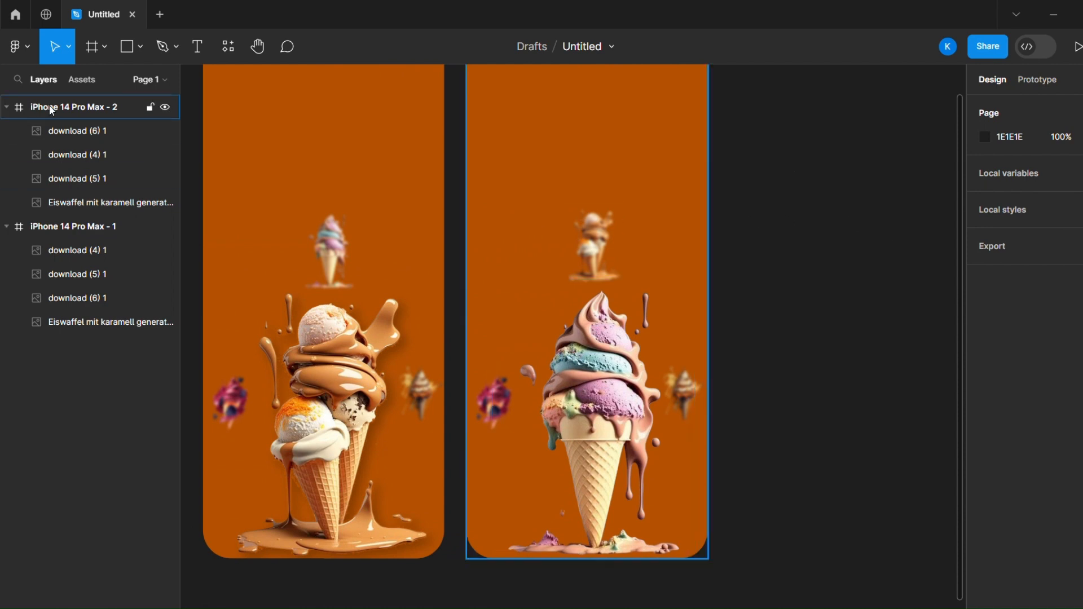
pyautogui.click(586, 141)
pyautogui.click(986, 431)
pyautogui.click(808, 432)
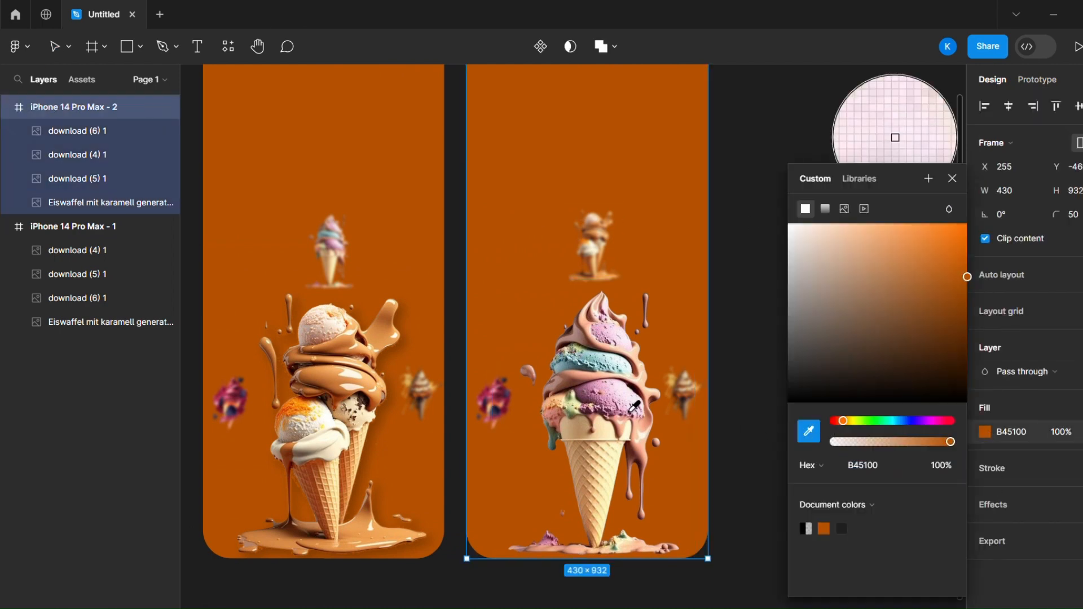
pyautogui.click(895, 132)
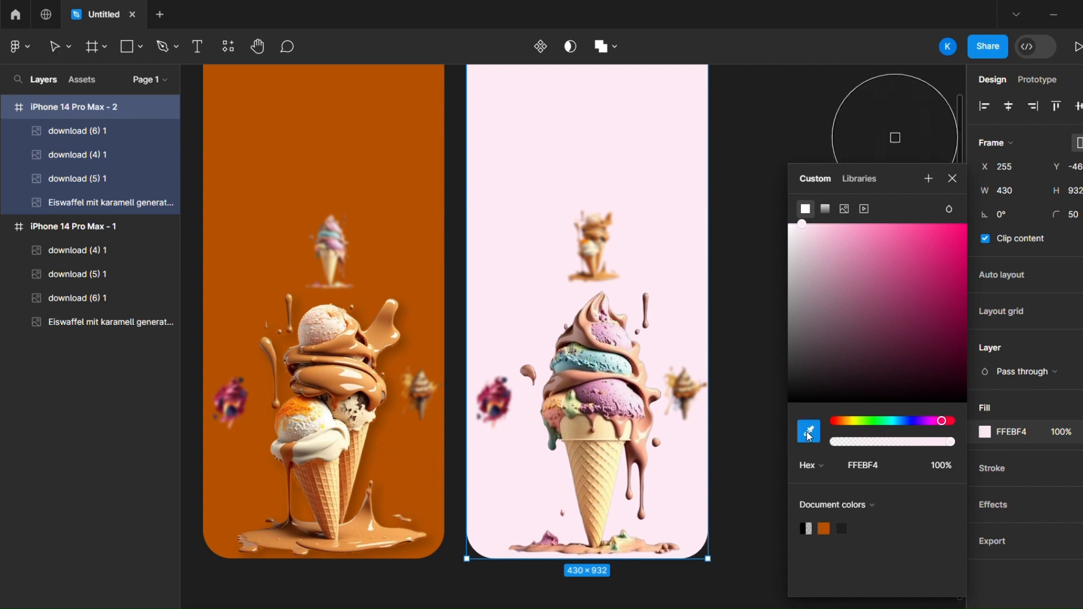
pyautogui.click(601, 412)
pyautogui.moveTo(850, 303); pyautogui.dragTo(957, 333)
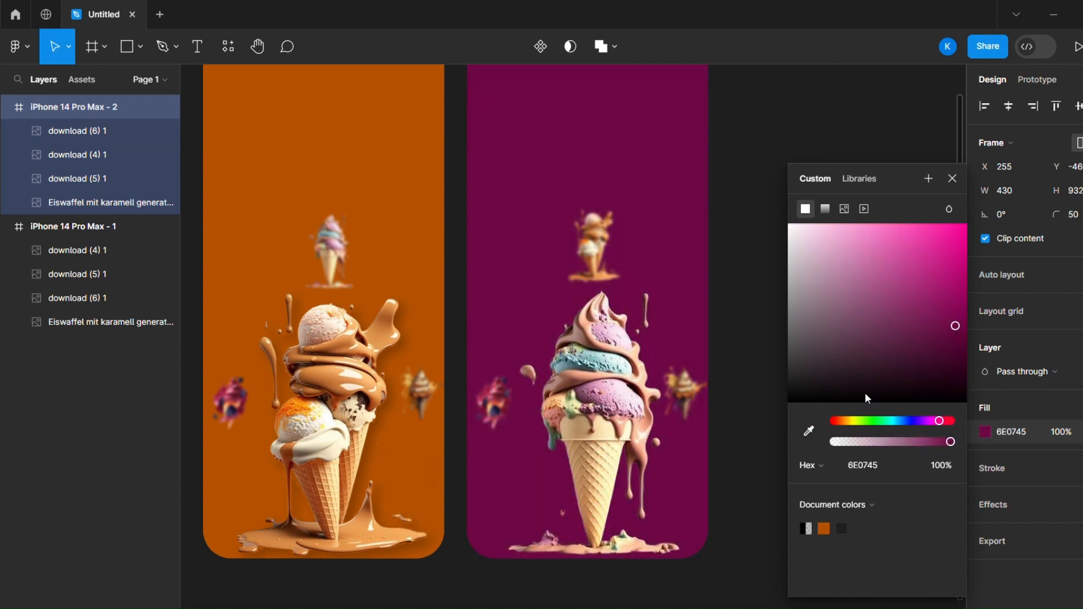
# Step: Fill the second frame with a saturated teal, about 00B0BC, based on a colour sampled from the cone's blue scoop
pyautogui.click(808, 432)
pyautogui.click(607, 373)
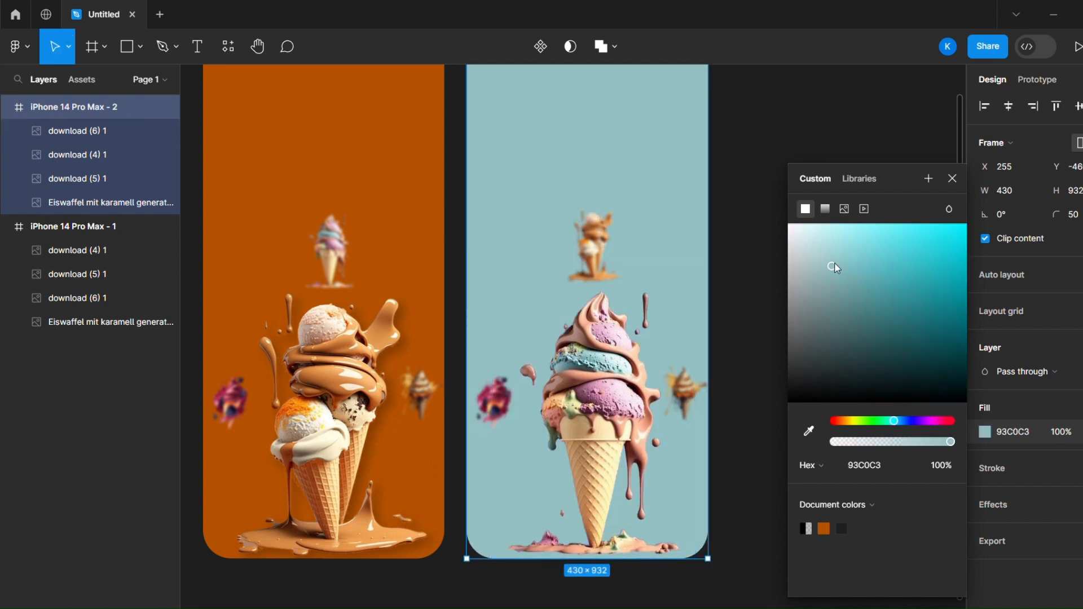
pyautogui.moveTo(833, 267); pyautogui.dragTo(980, 275)
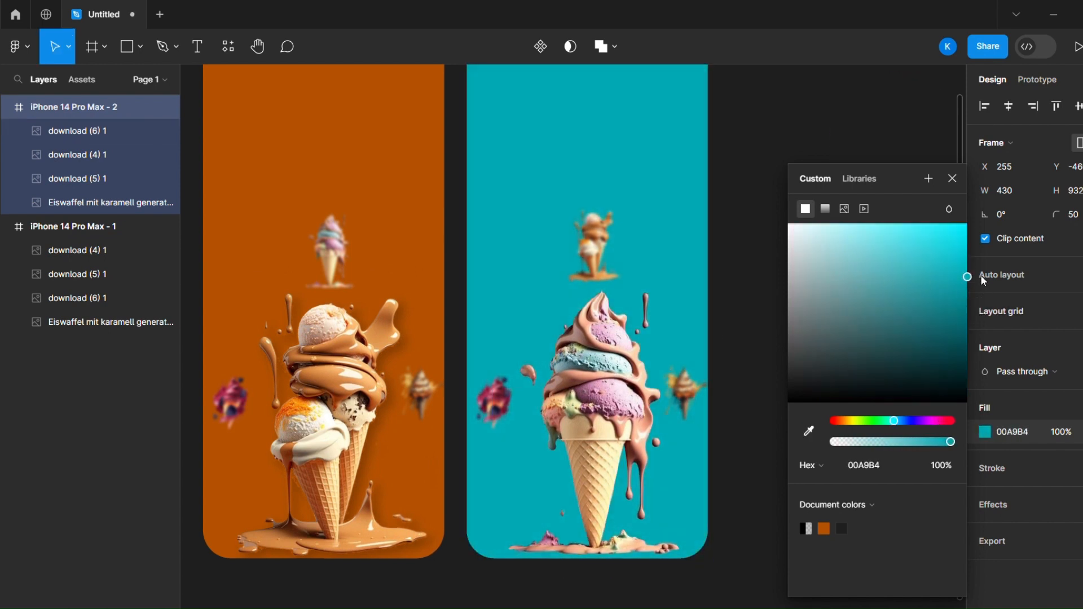
pyautogui.click(866, 145)
# Step: Add a drop shadow to the large pastel cone in the second frame with X 10, Y 10 and blur 20
pyautogui.click(616, 419)
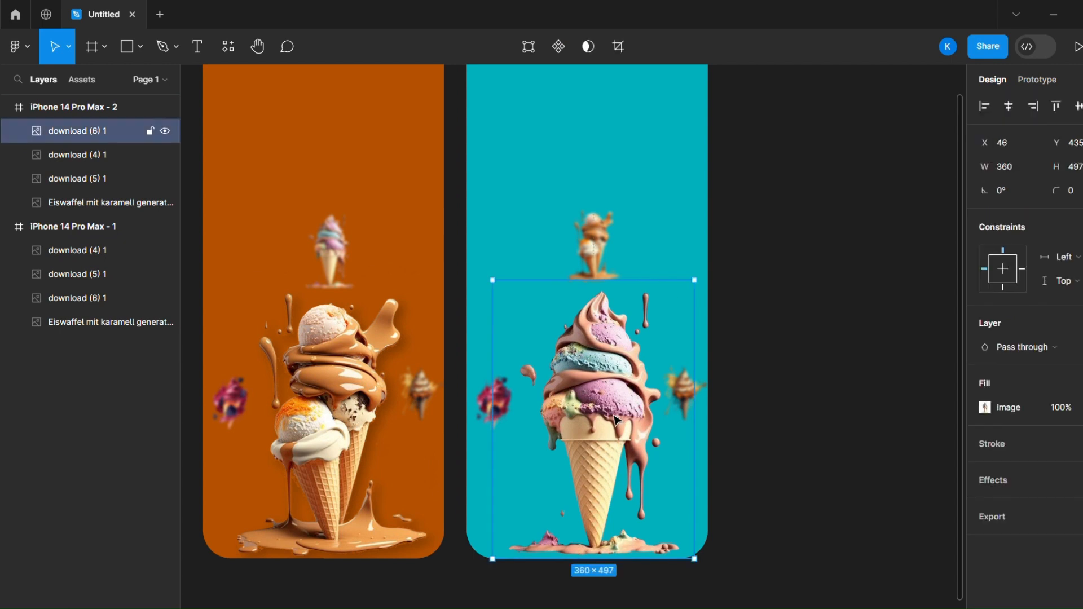
pyautogui.click(1075, 480)
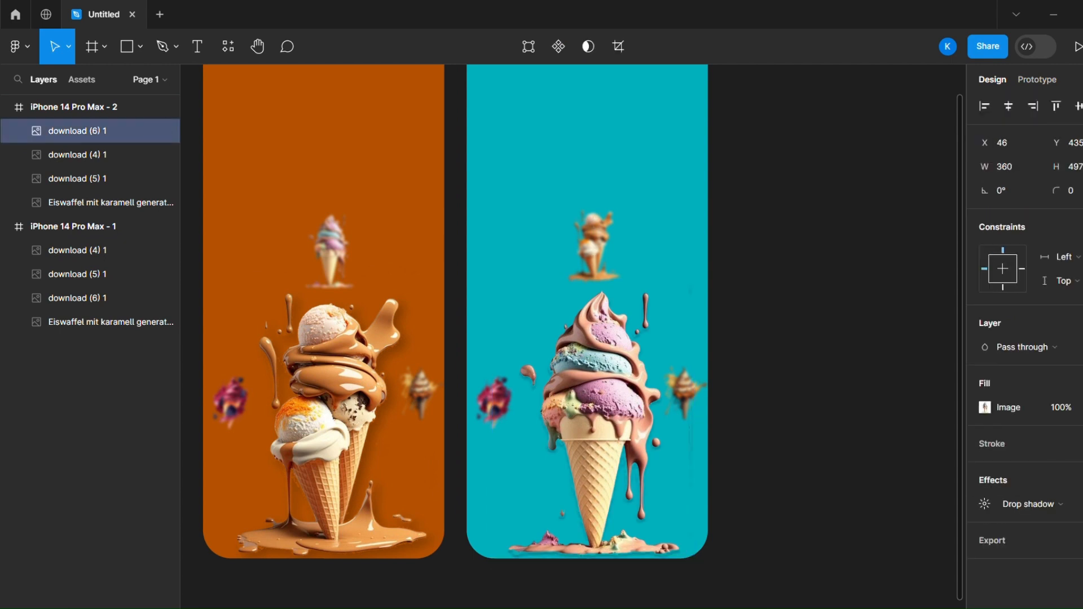
pyautogui.click(985, 503)
pyautogui.click(847, 496)
pyautogui.write('10')
pyautogui.click(834, 520)
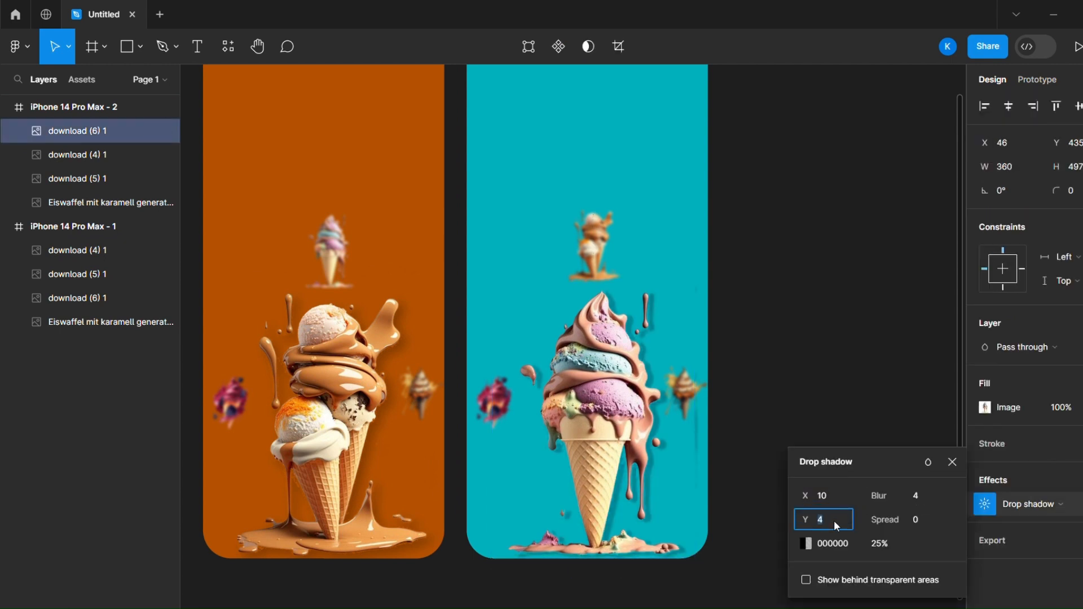
pyautogui.write('10')
pyautogui.click(923, 499)
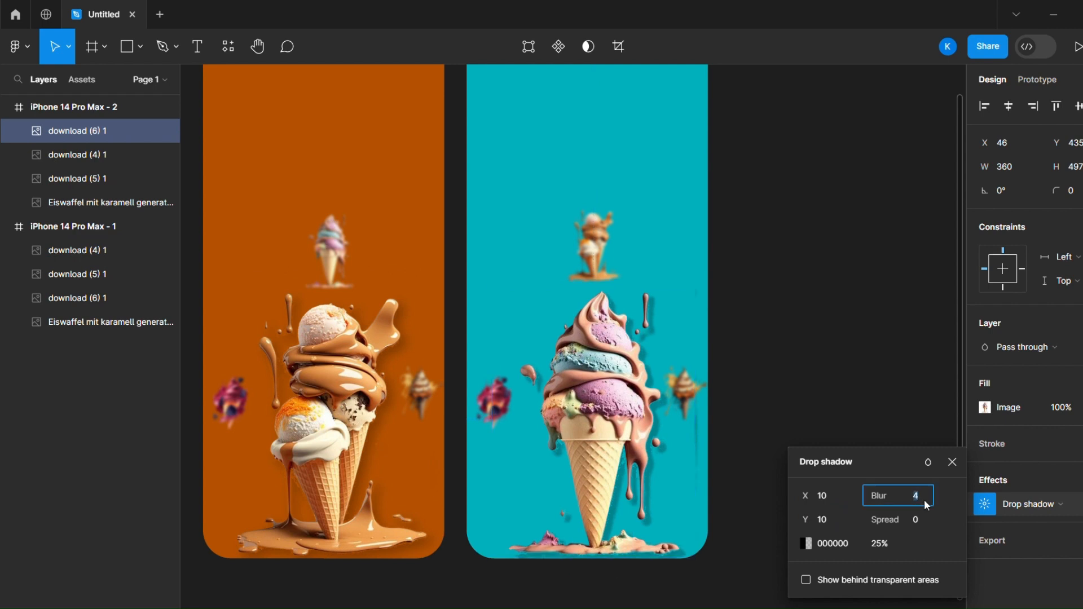
pyautogui.write('20')
pyautogui.click(881, 337)
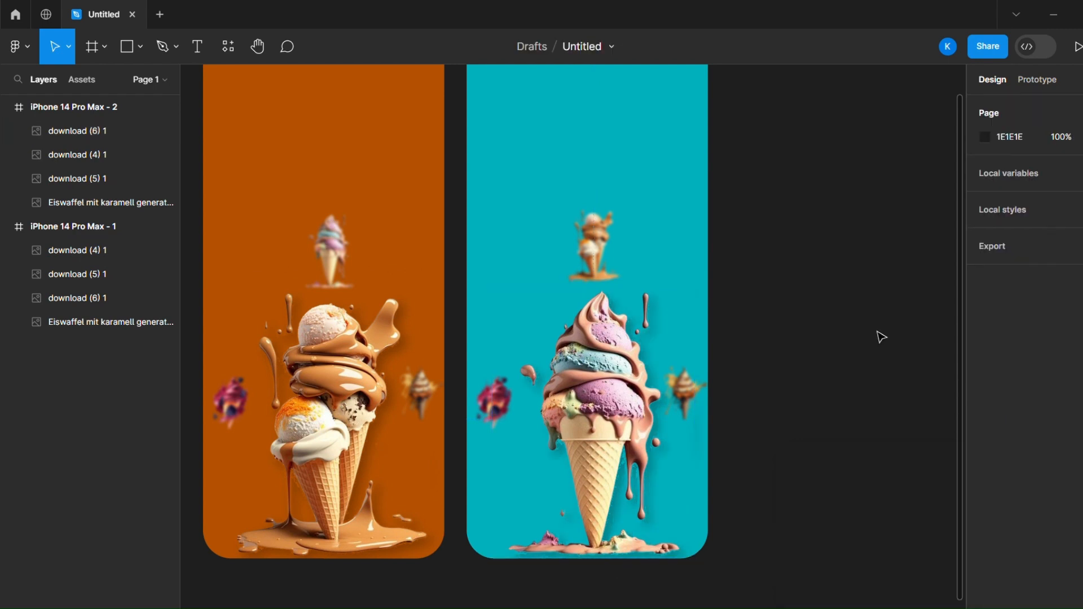
# Step: Duplicate the teal second frame to create a third frame beside it
pyautogui.click(98, 112)
pyautogui.hotkey('ctrl', 'd')
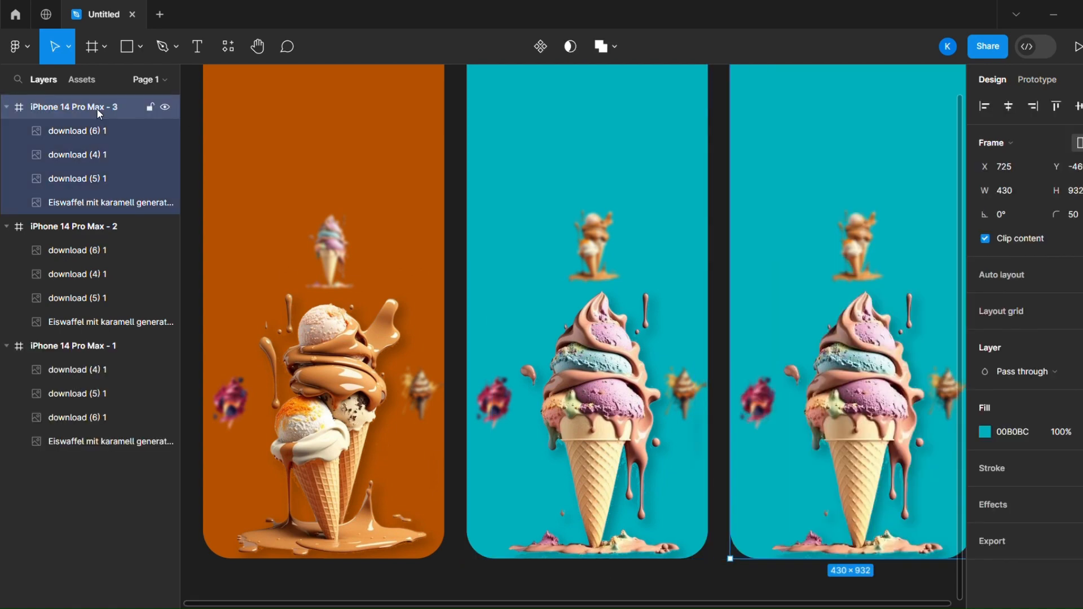
pyautogui.hscroll(5, 544, 252)
pyautogui.scroll(-2, 544, 252)
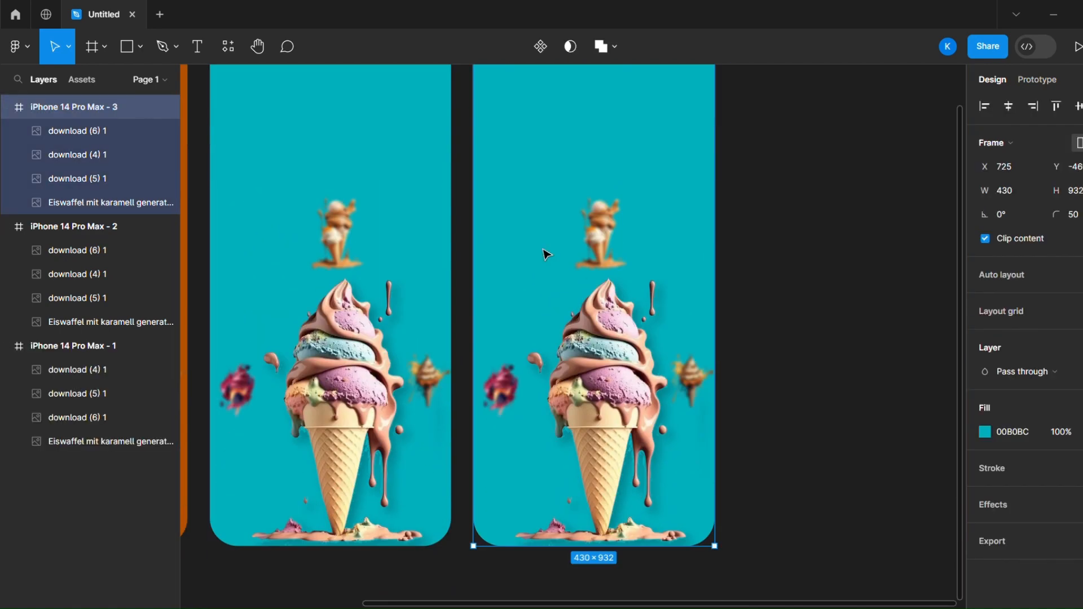
pyautogui.click(617, 402)
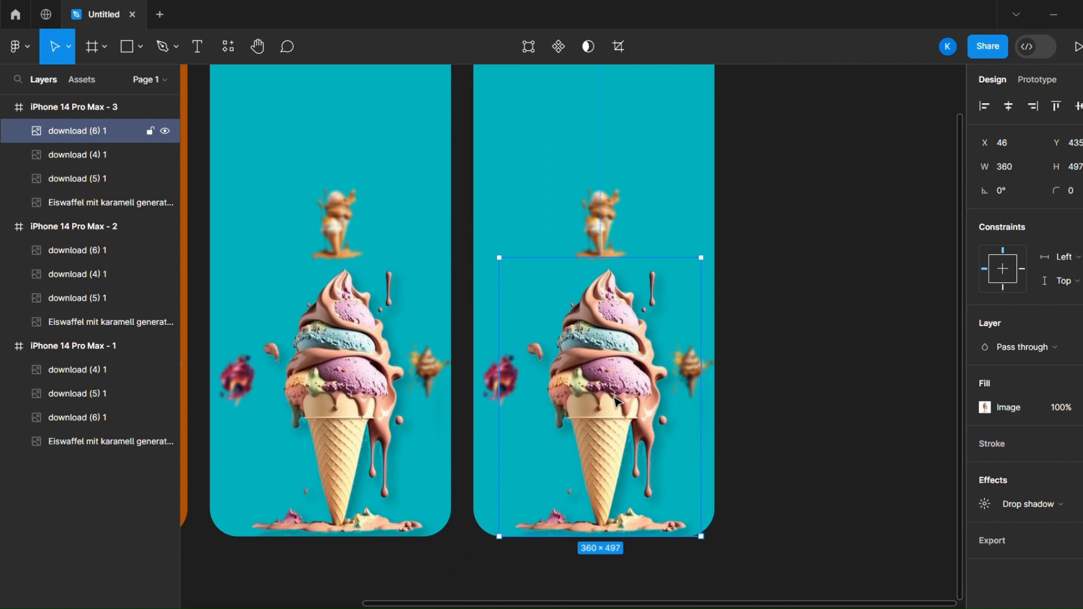
pyautogui.hscroll(-3, 616, 402)
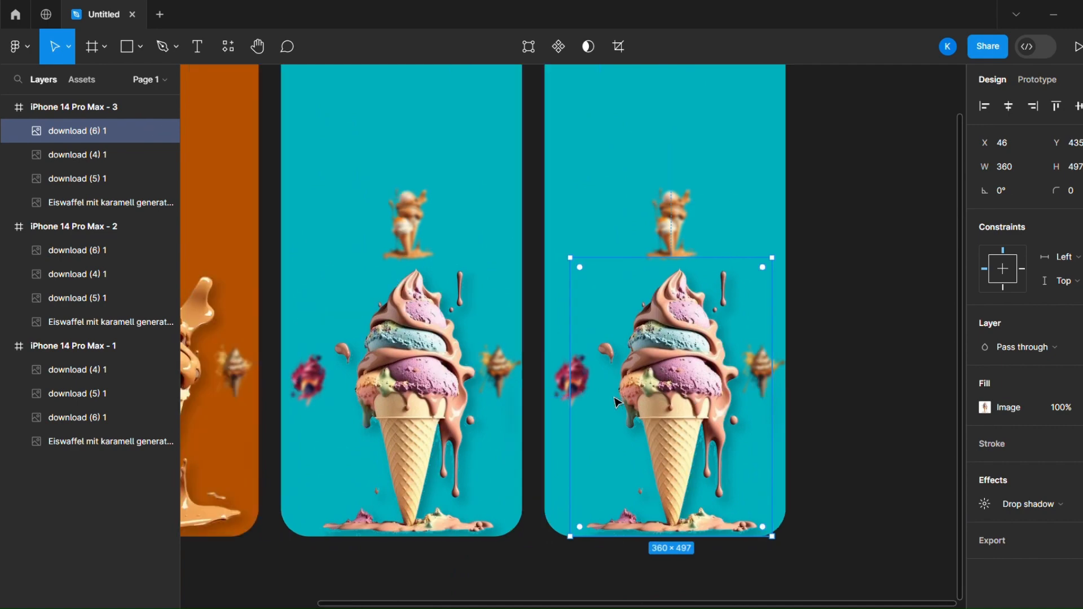
pyautogui.hscroll(3, 617, 402)
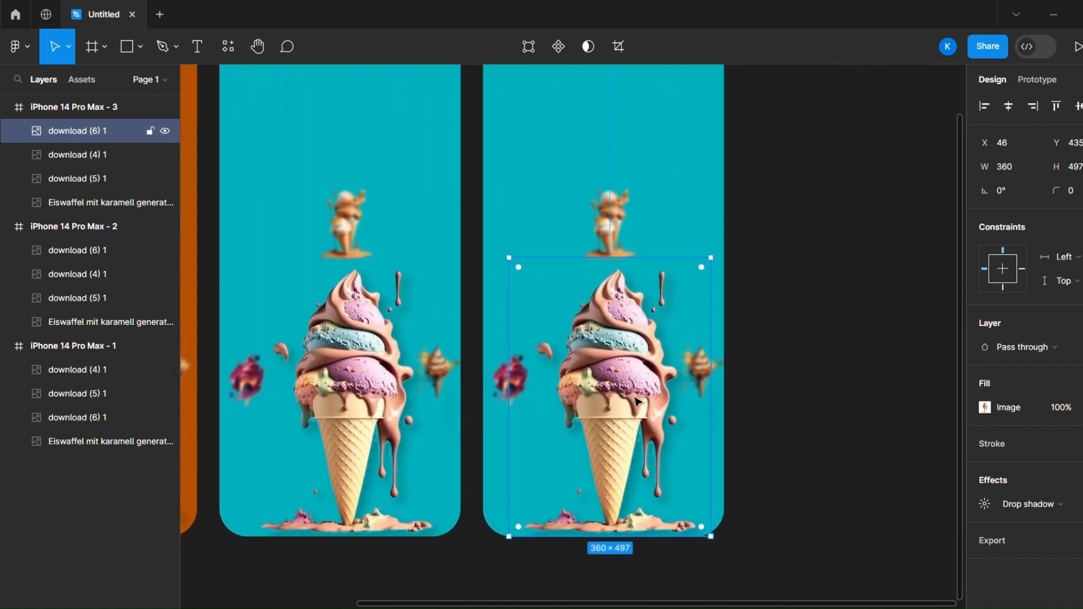
pyautogui.hscroll(-5, 302, 498)
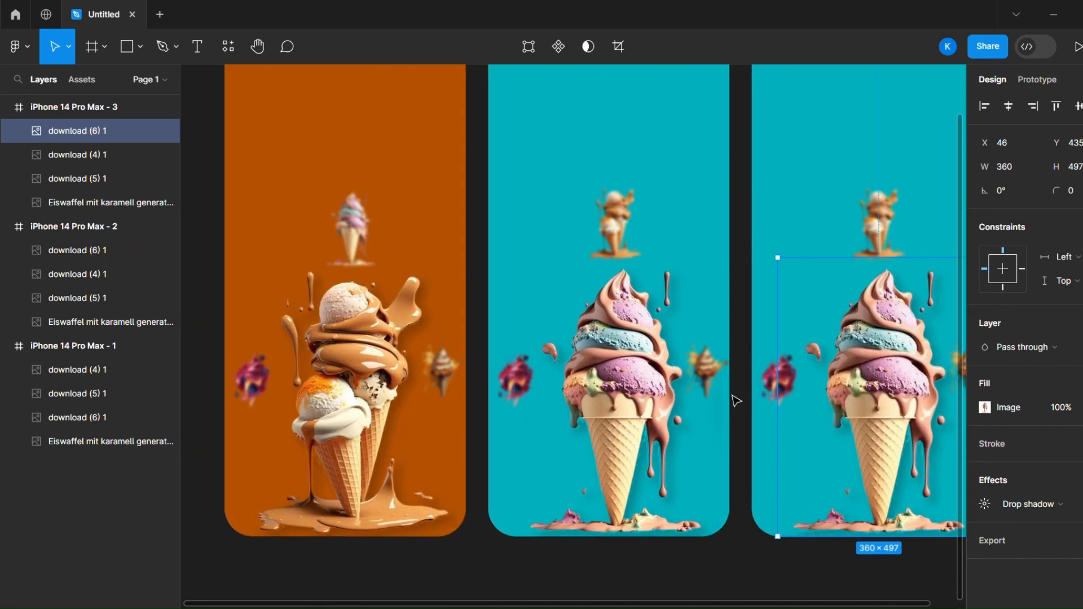
pyautogui.hscroll(1, 733, 406)
pyautogui.hscroll(5, 724, 436)
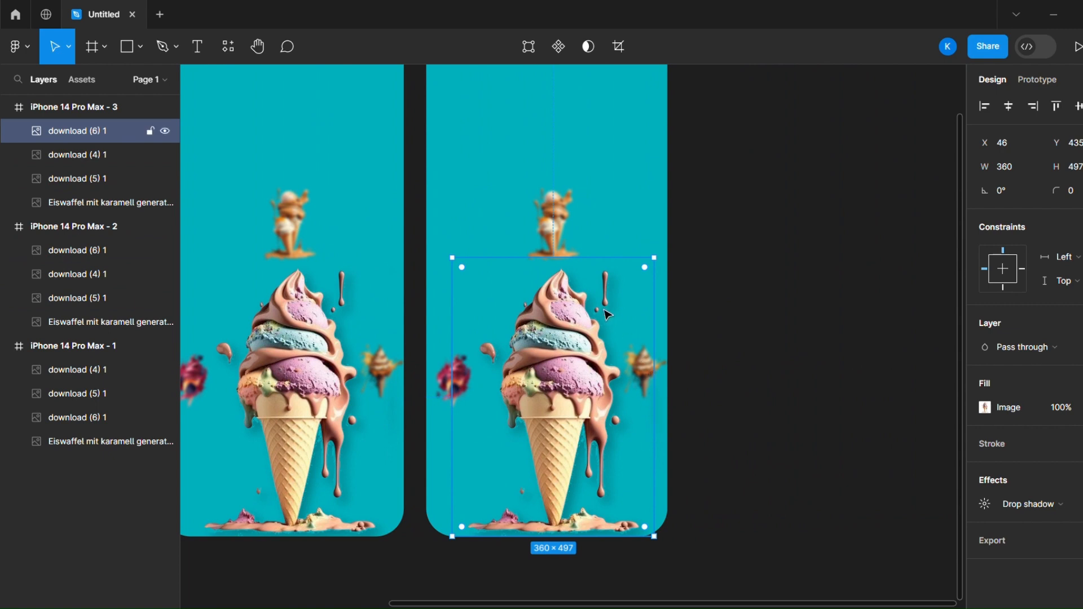
# Step: Move the small berry ice cream out of the third frame onto the empty canvas and put the small caramel image in its place
pyautogui.click(452, 404)
pyautogui.moveTo(452, 404); pyautogui.dragTo(809, 394)
pyautogui.click(559, 238)
pyautogui.moveTo(562, 240); pyautogui.dragTo(461, 391)
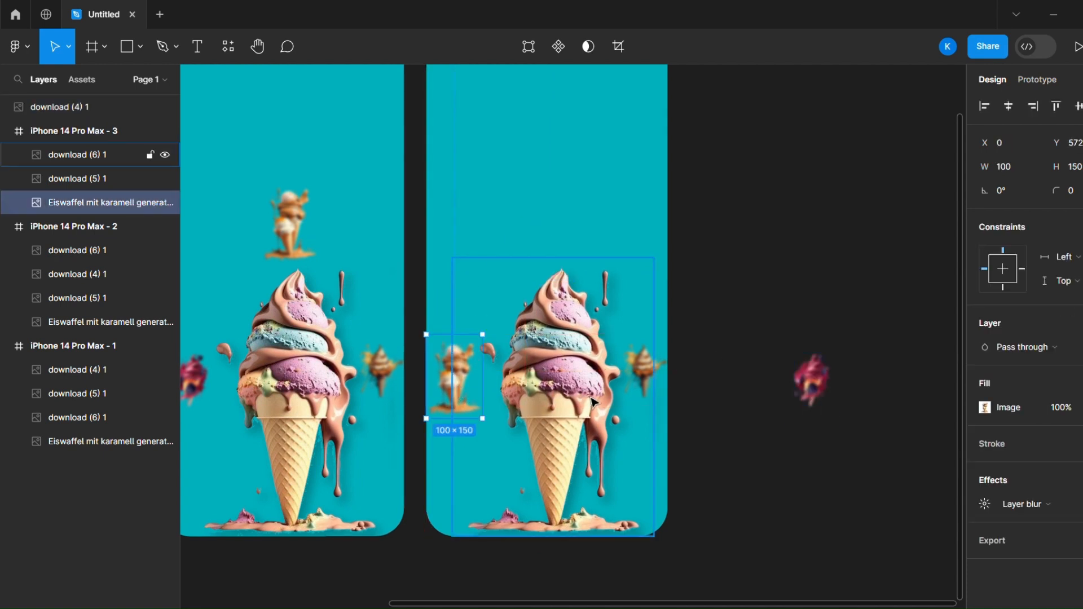
# Step: Shrink the large pastel cone in the third frame proportionally to 150 high and remove its drop shadow
pyautogui.click(592, 401)
pyautogui.click(1018, 168)
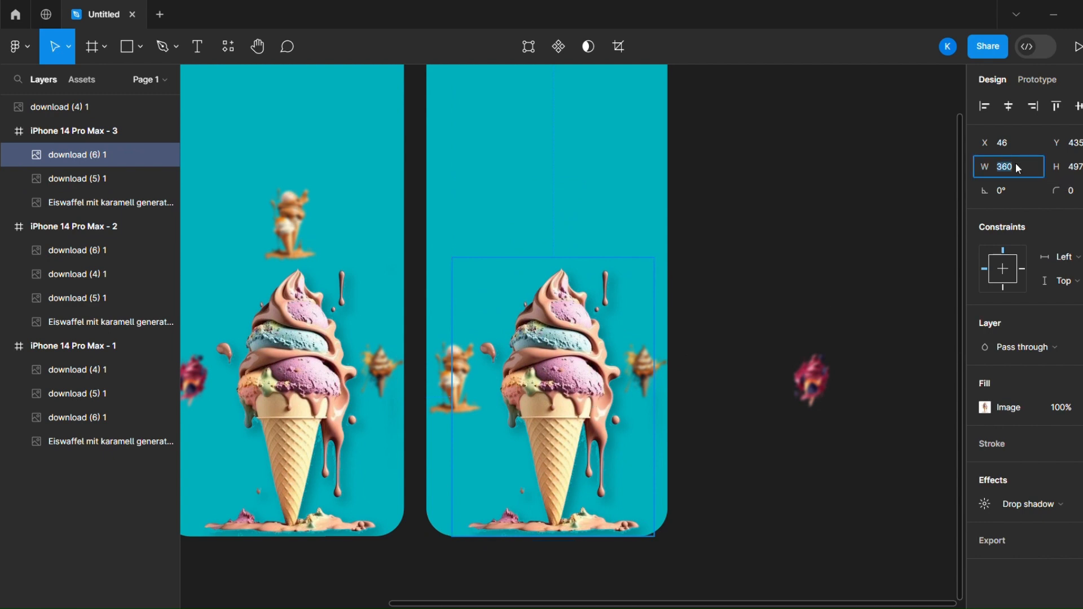
pyautogui.write('100')
pyautogui.press('Tab')
pyautogui.write('1')
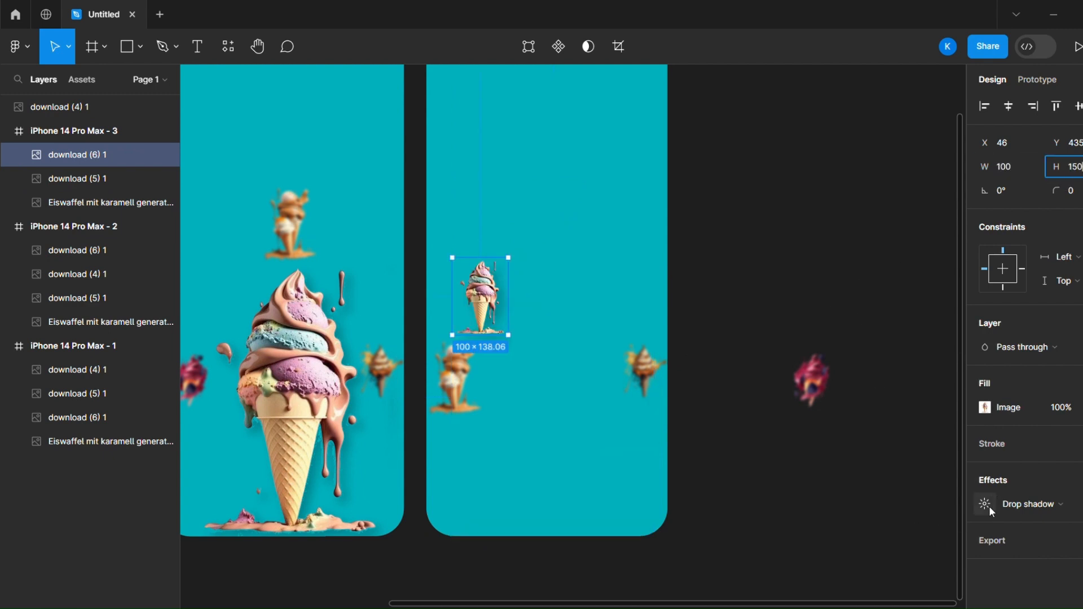
pyautogui.write('50')
pyautogui.press('Return')
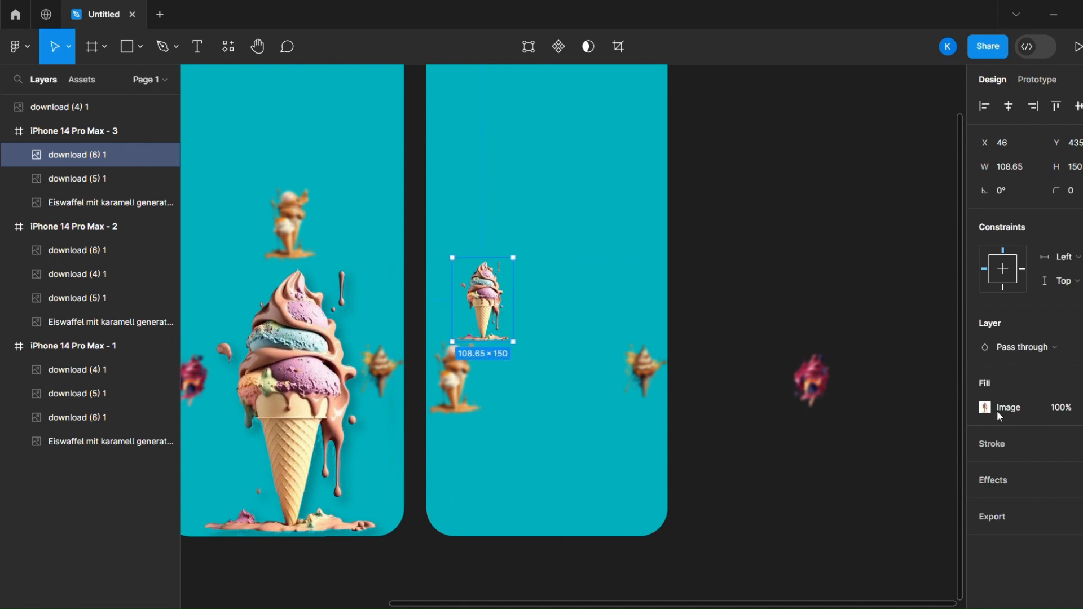
# Step: Give the shrunken pastel cone in the third frame a layer blur of 5 and move it to the frame's upper centre
pyautogui.click(1077, 480)
pyautogui.click(997, 497)
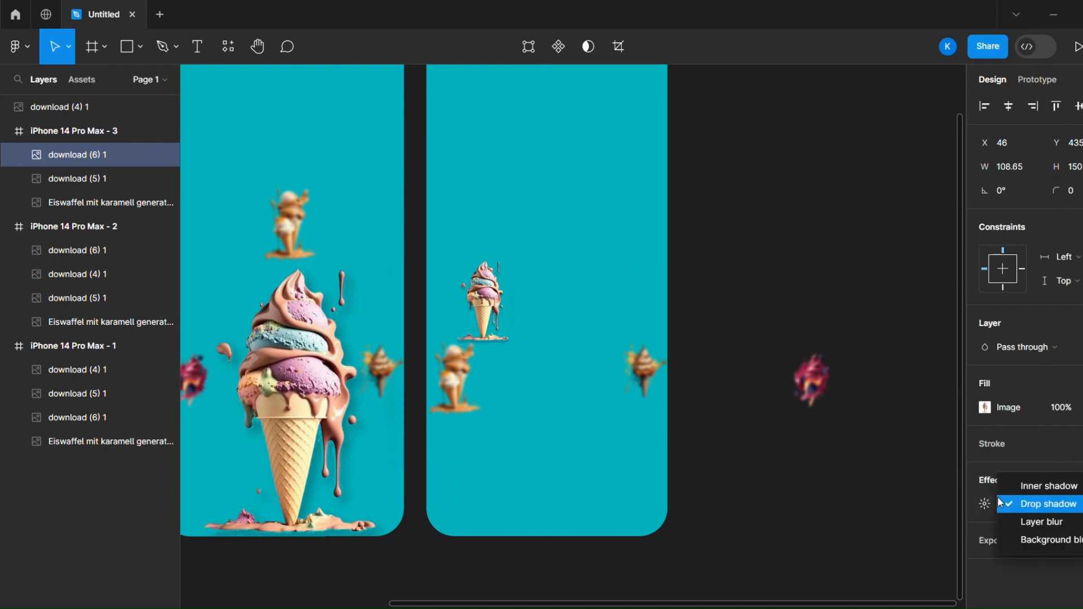
pyautogui.click(1021, 516)
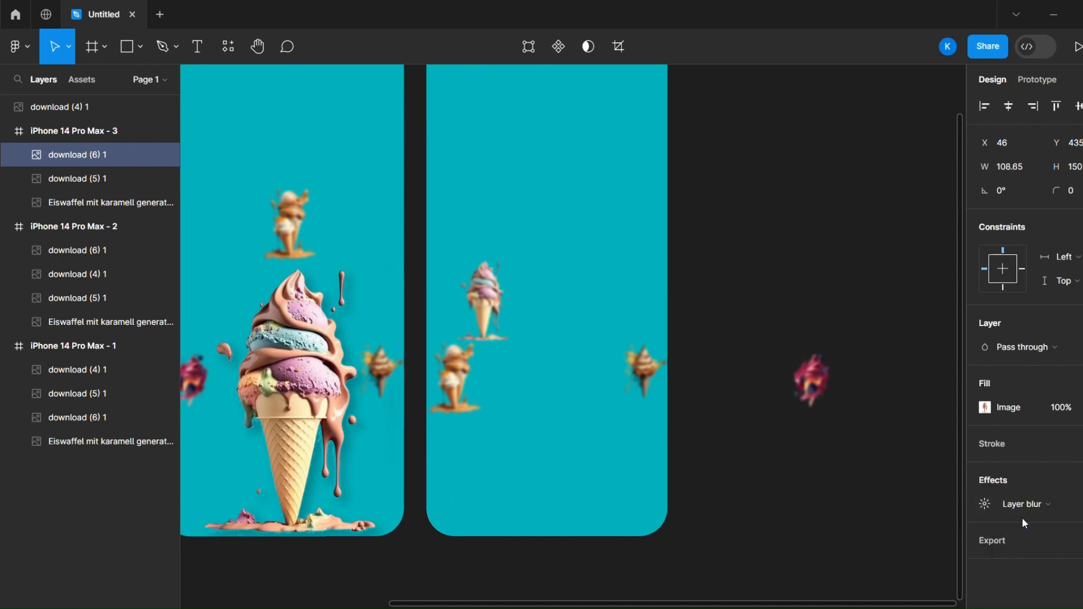
pyautogui.click(984, 504)
pyautogui.write('5')
pyautogui.click(874, 412)
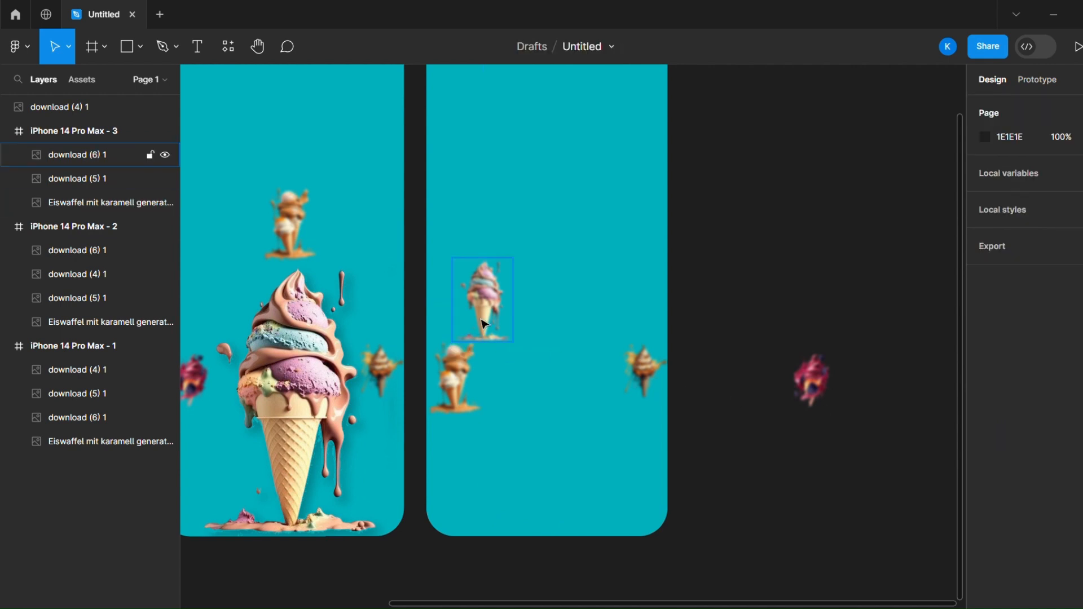
pyautogui.moveTo(488, 312); pyautogui.dragTo(556, 248)
# Step: Enlarge the berry ice cream on the empty canvas proportionally to 497 high and remove its layer blur
pyautogui.click(827, 388)
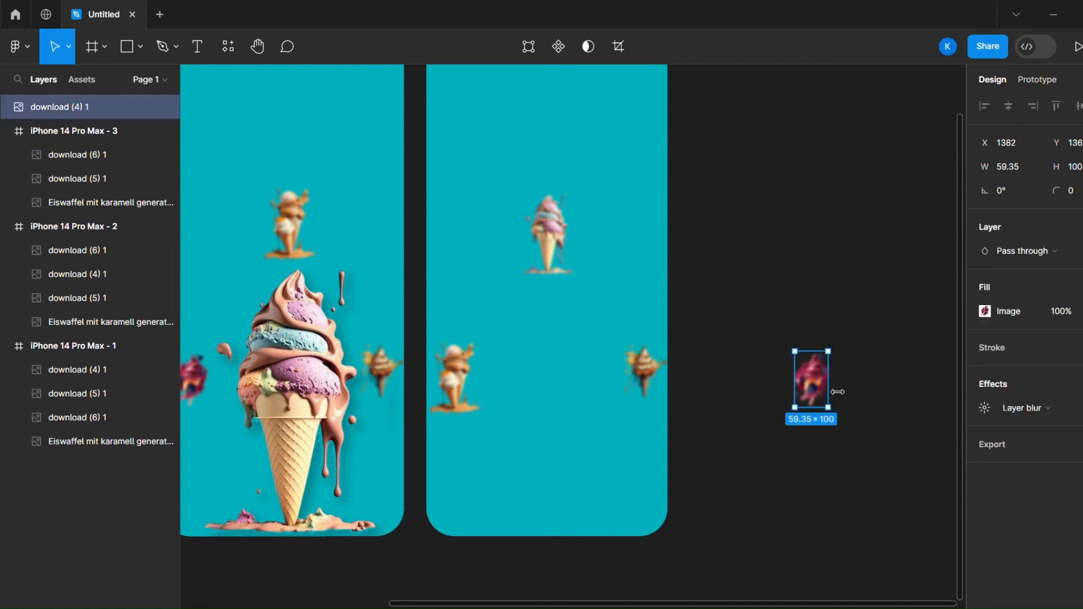
pyautogui.click(160, 250)
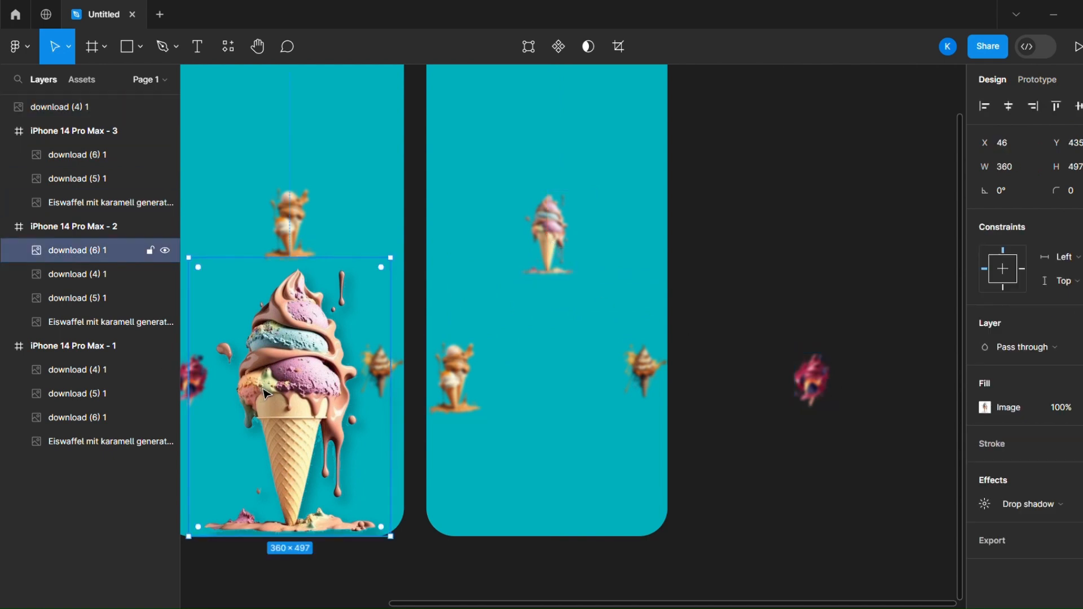
pyautogui.click(825, 366)
pyautogui.click(1031, 169)
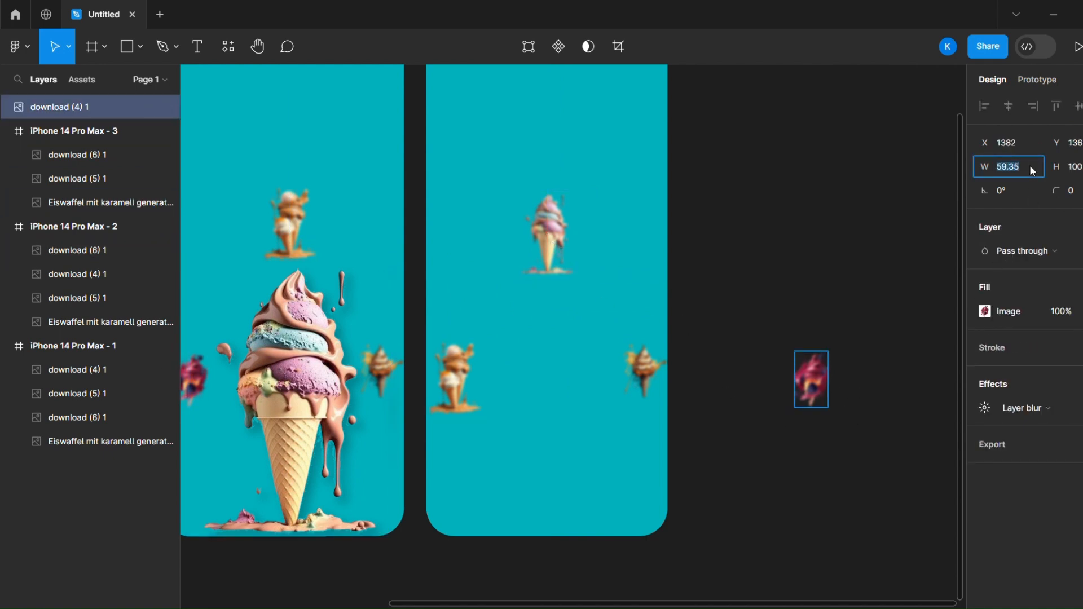
pyautogui.write('360')
pyautogui.press('Tab')
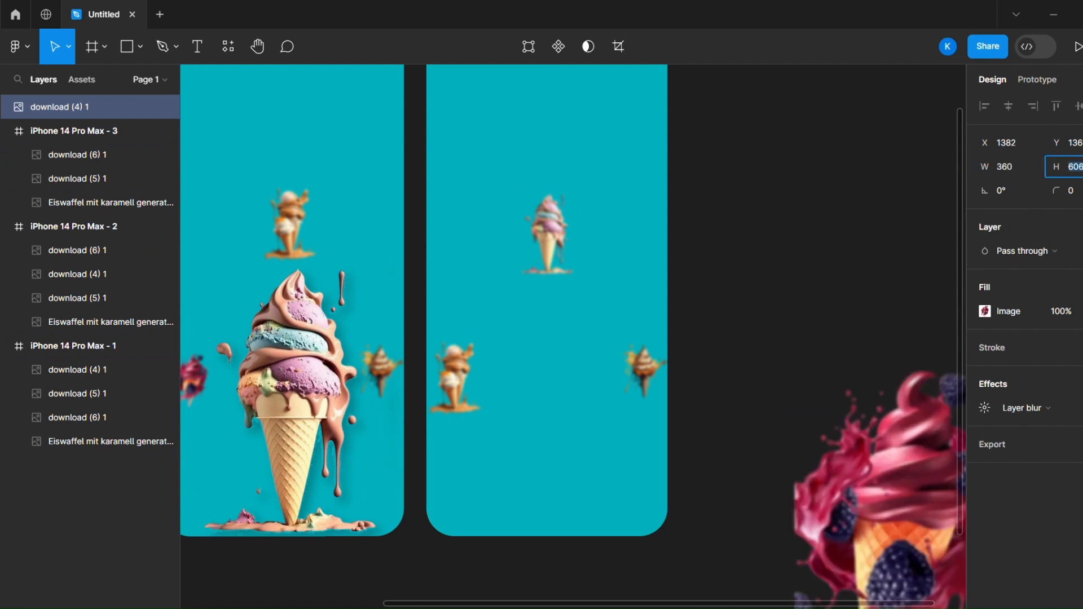
pyautogui.write('497')
pyautogui.press('Return')
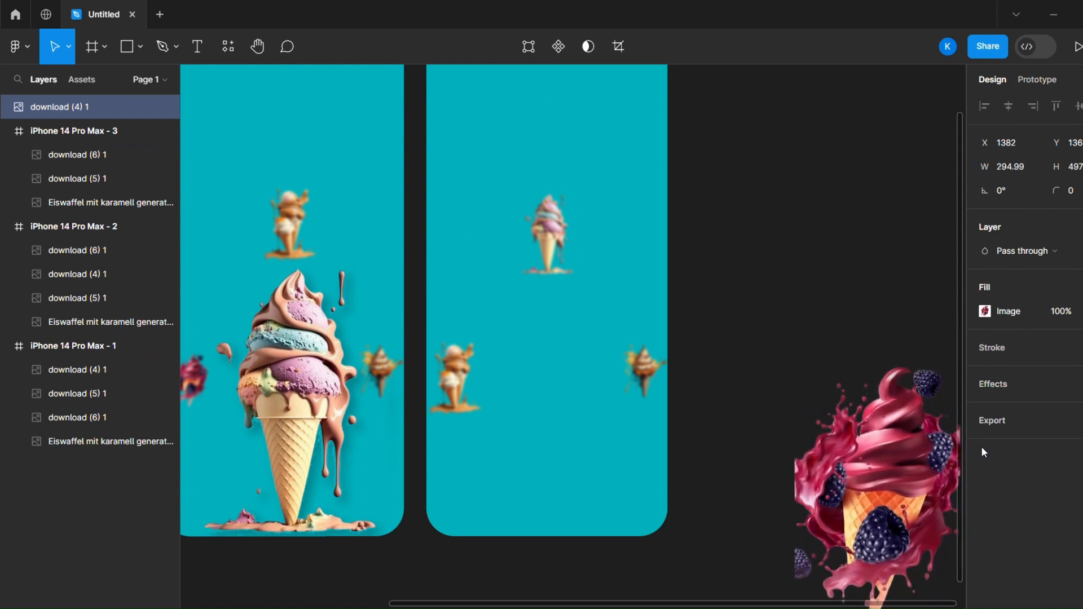
# Step: Place the enlarged berry cone in the lower centre of the third frame and stretch it to 295 × 511
pyautogui.moveTo(894, 493); pyautogui.dragTo(563, 474)
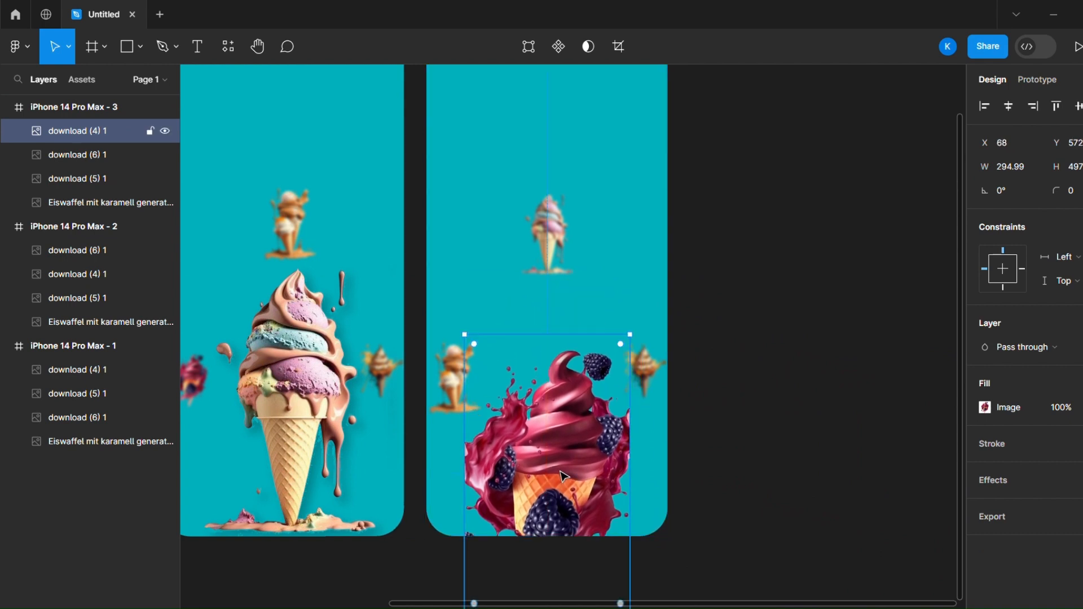
pyautogui.moveTo(577, 336)
pyautogui.mouseDown()
pyautogui.moveTo(578, 301)
pyautogui.moveTo(578, 349)
pyautogui.moveTo(578, 338)
pyautogui.mouseUp()
pyautogui.moveTo(588, 400); pyautogui.dragTo(593, 368)
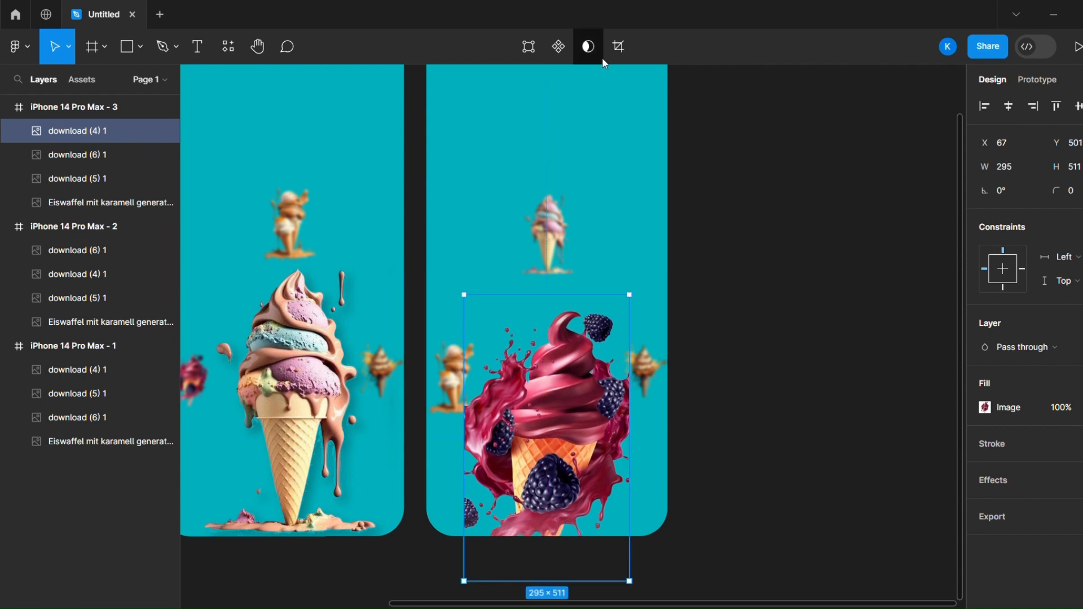
# Step: Crop the left side of the berry cone image so it is 273 wide
pyautogui.click(588, 46)
pyautogui.moveTo(469, 345); pyautogui.dragTo(487, 353)
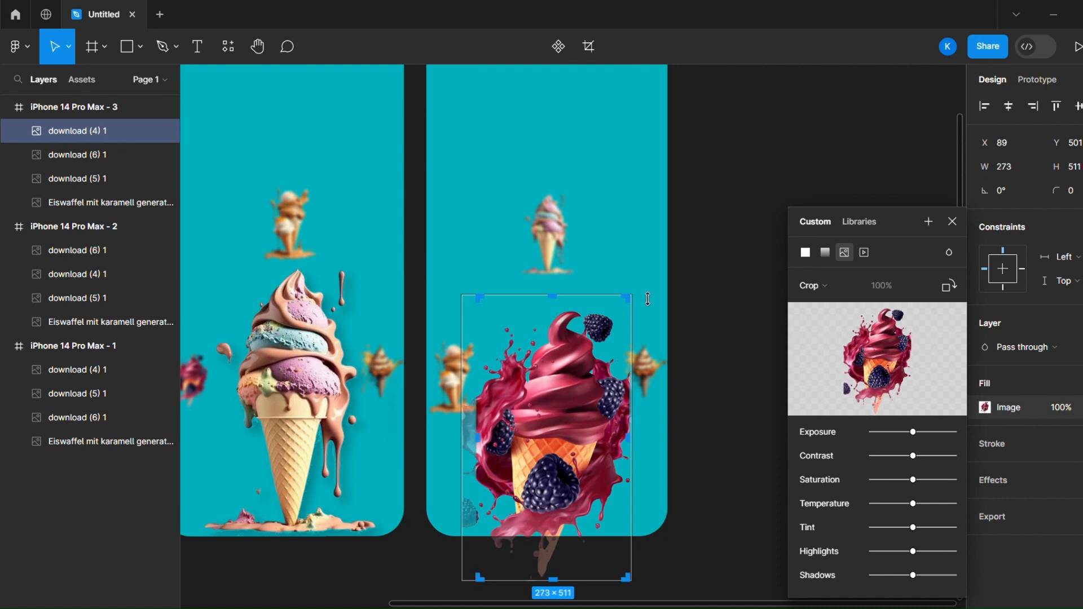
pyautogui.click(733, 315)
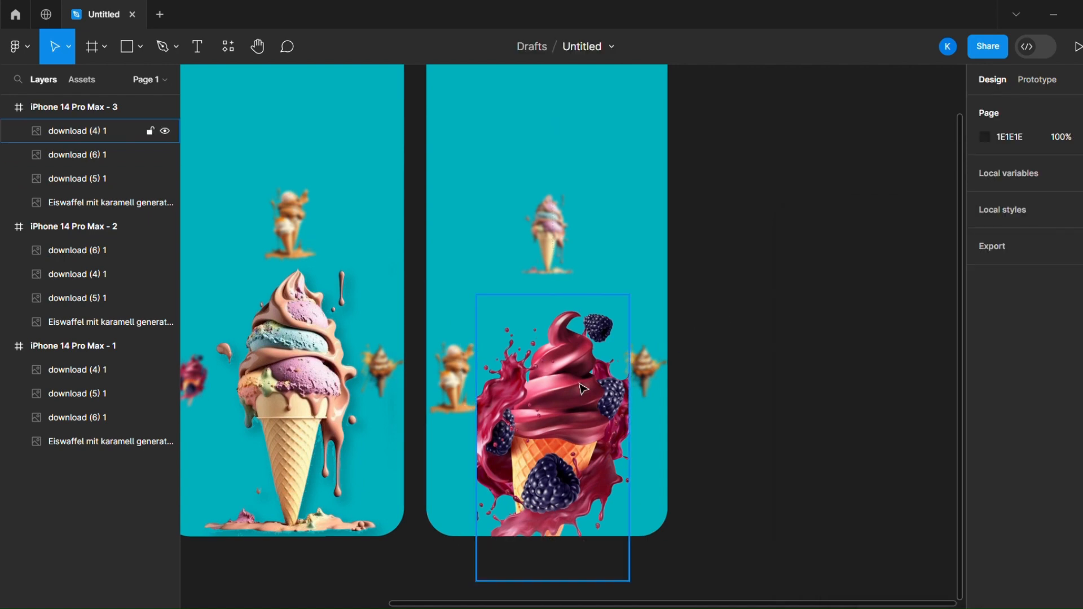
# Step: Move the berry cone slightly up and shift the small chocolate cone in the third frame a little outward
pyautogui.moveTo(514, 432); pyautogui.dragTo(518, 427)
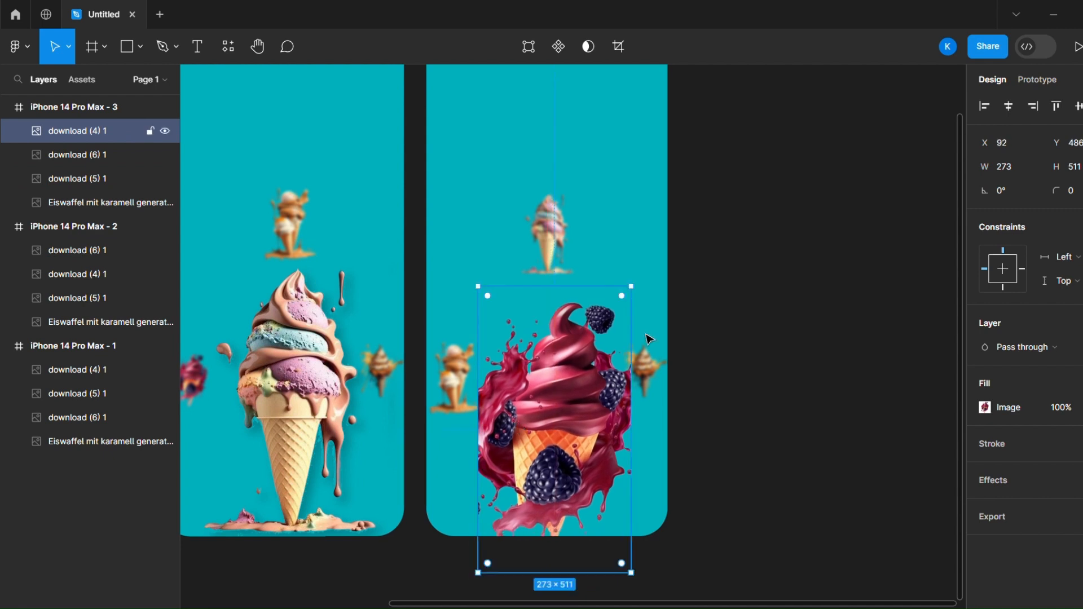
pyautogui.moveTo(725, 335); pyautogui.dragTo(665, 382)
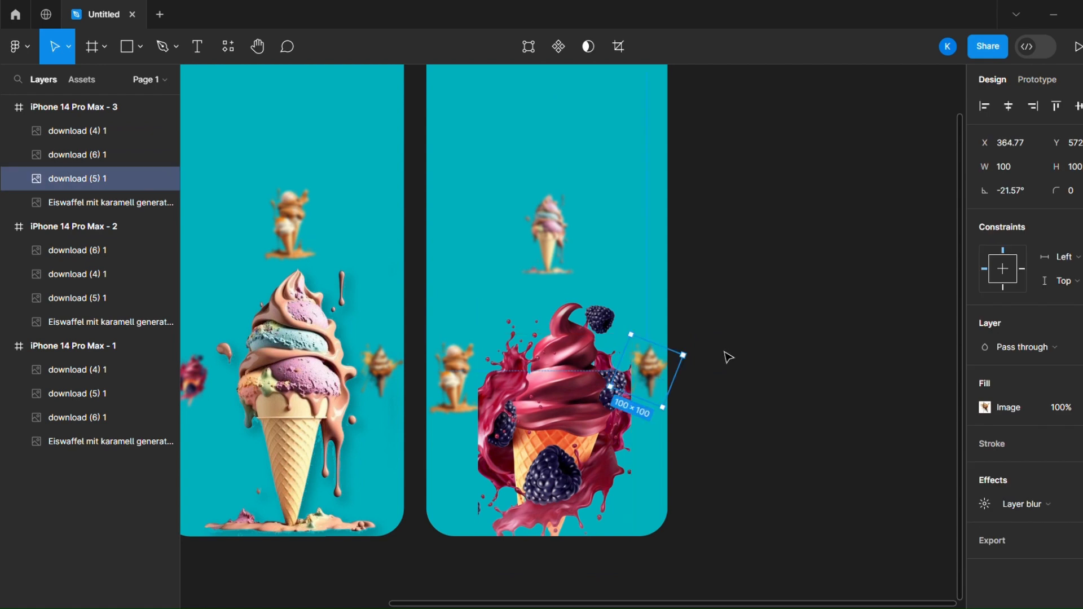
# Step: Rotate the large berry cone to about 5.35°, stretch it to about 551 high and reposition it in the frame
pyautogui.click(102, 130)
pyautogui.moveTo(648, 289); pyautogui.dragTo(636, 282)
pyautogui.moveTo(584, 379); pyautogui.dragTo(583, 384)
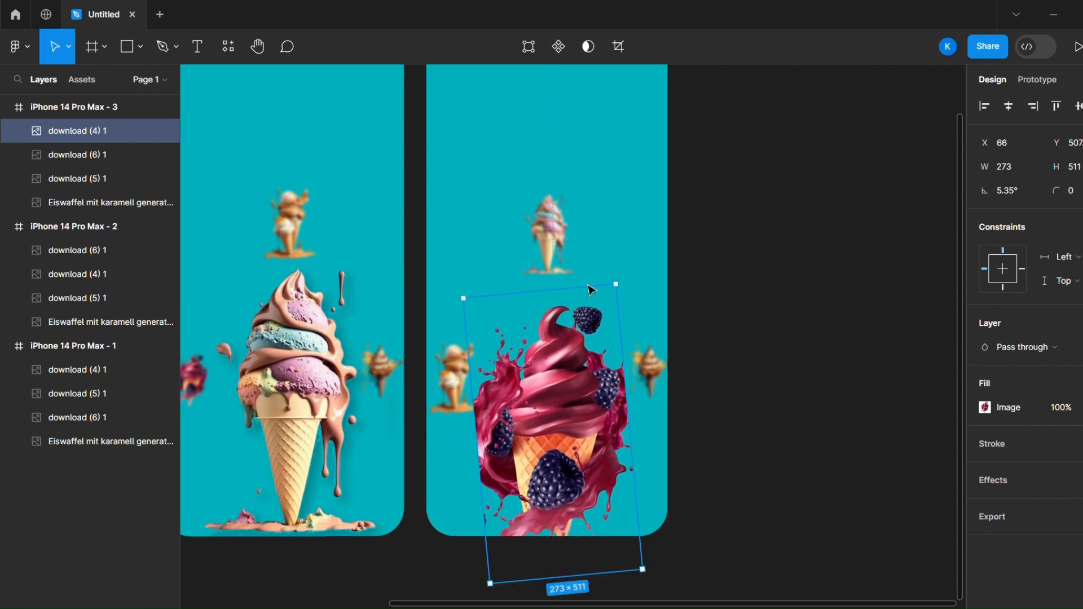
pyautogui.moveTo(582, 297); pyautogui.dragTo(591, 278)
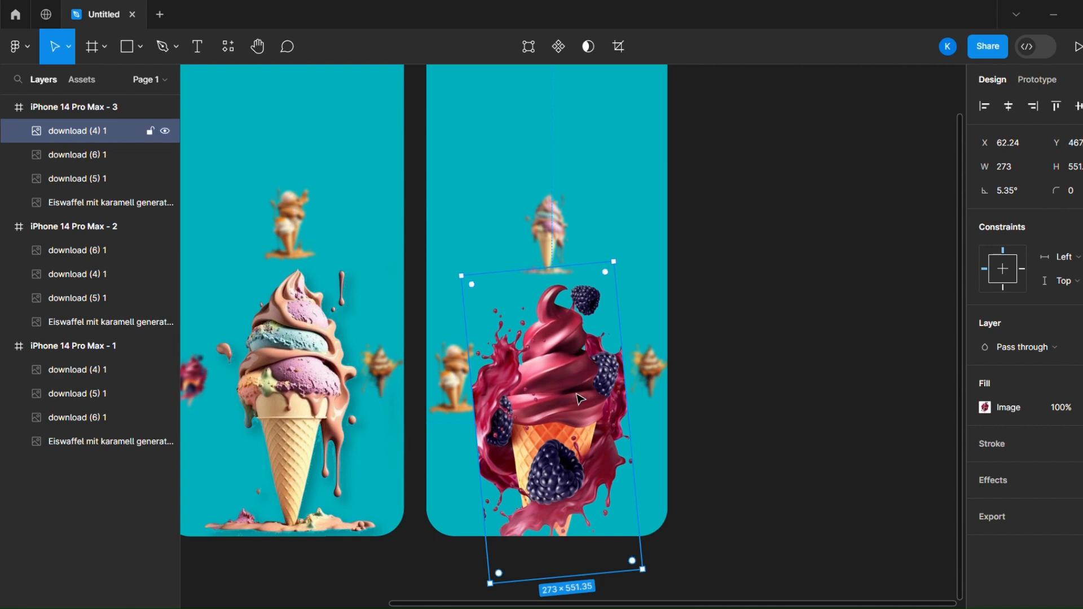
pyautogui.moveTo(575, 393); pyautogui.dragTo(580, 400)
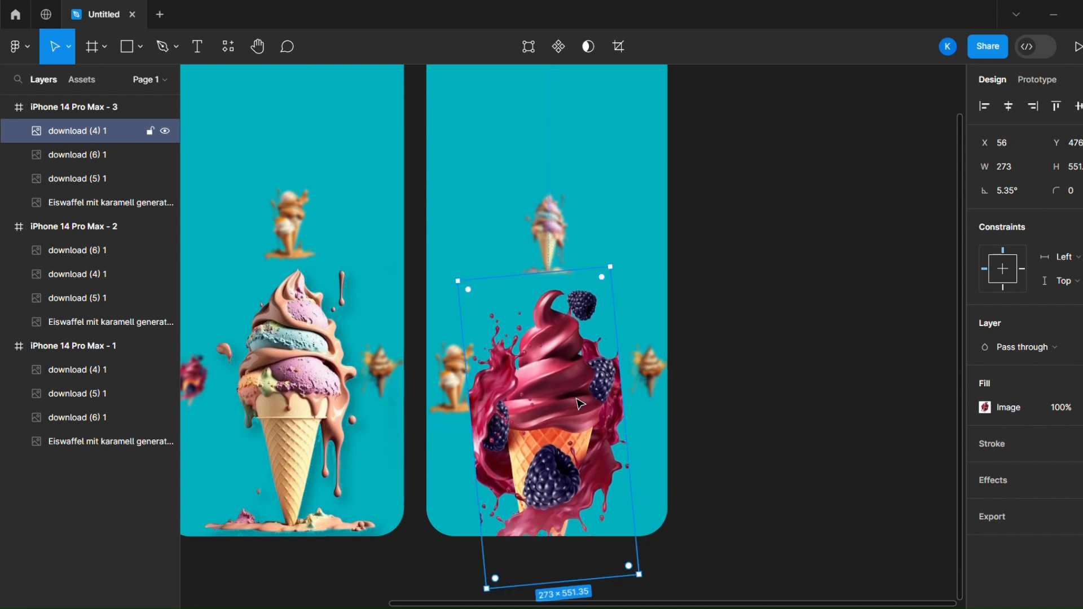
pyautogui.click(749, 364)
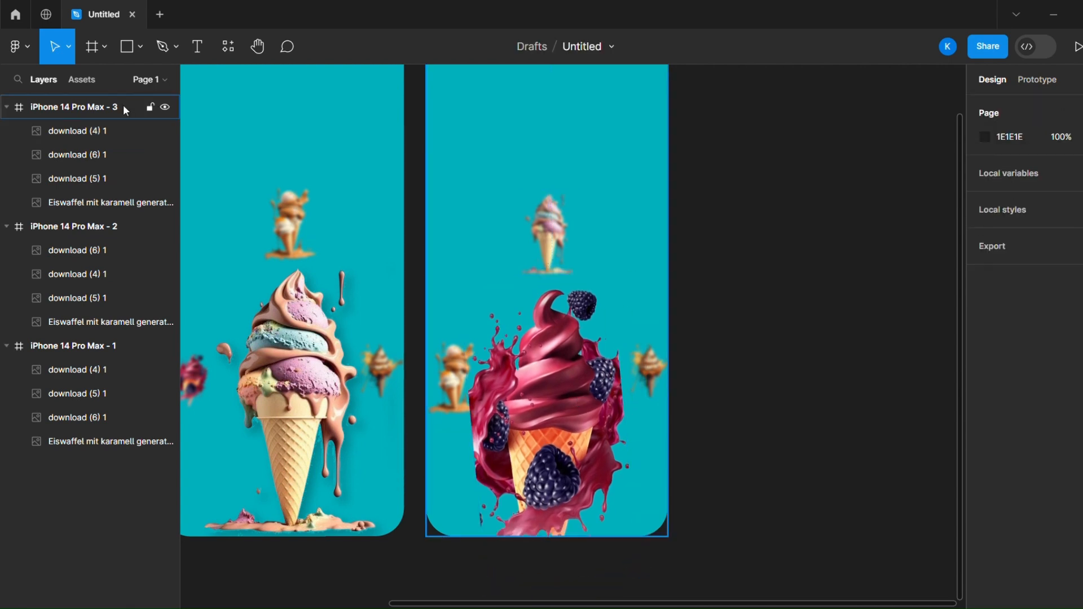
# Step: Fill the third frame's background with pink FCA8BA, sampled from the berry cone
pyautogui.click(56, 113)
pyautogui.click(289, 220)
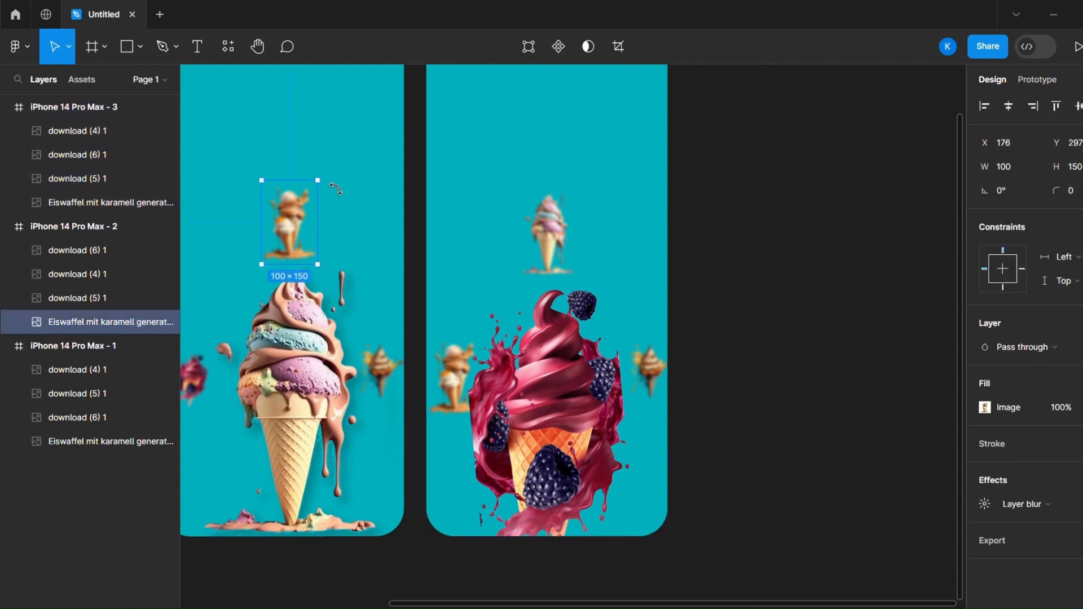
pyautogui.moveTo(336, 187); pyautogui.dragTo(381, 164)
pyautogui.click(150, 107)
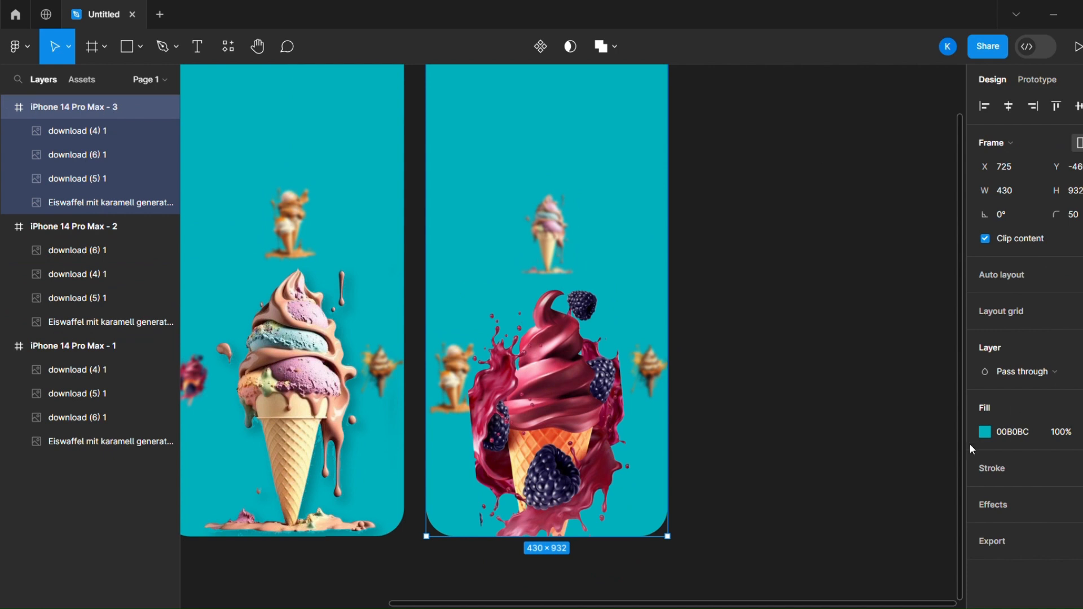
pyautogui.click(985, 432)
pyautogui.click(808, 432)
pyautogui.click(545, 380)
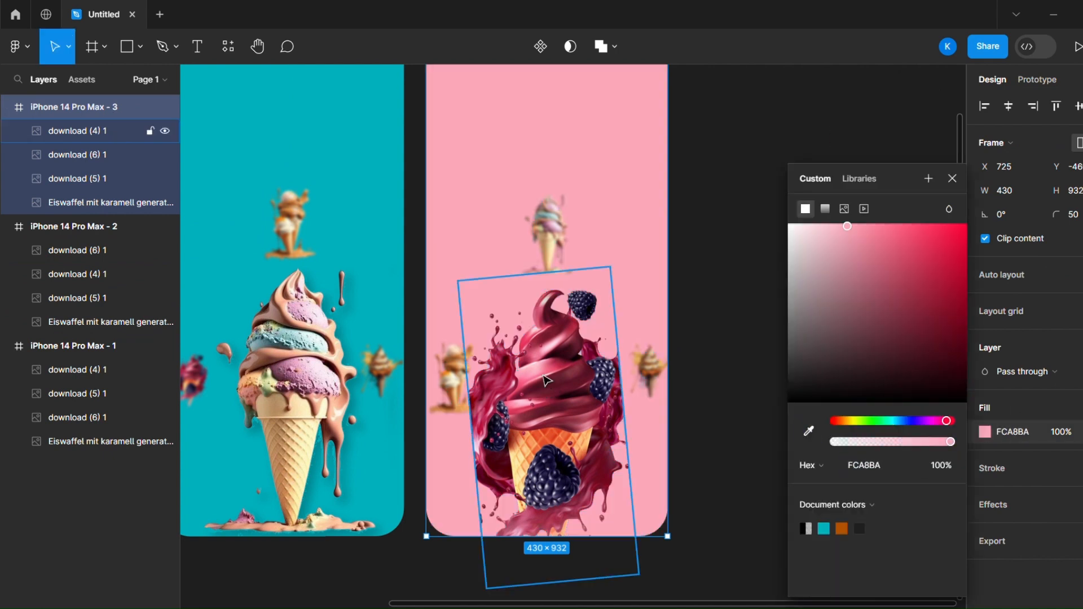
pyautogui.moveTo(847, 226); pyautogui.dragTo(879, 231)
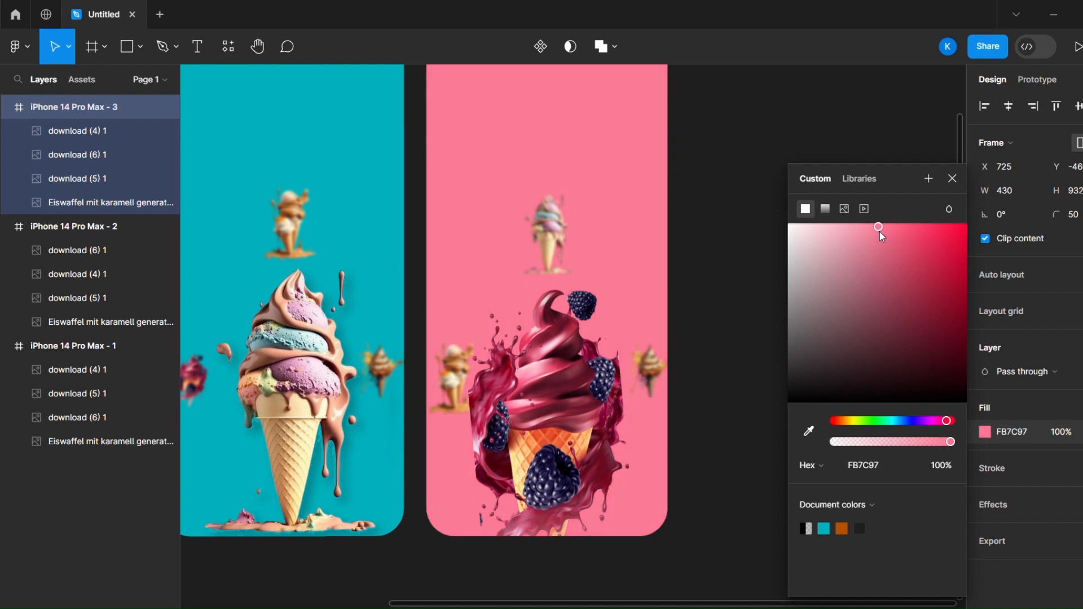
pyautogui.hotkey('ctrl', 'z')
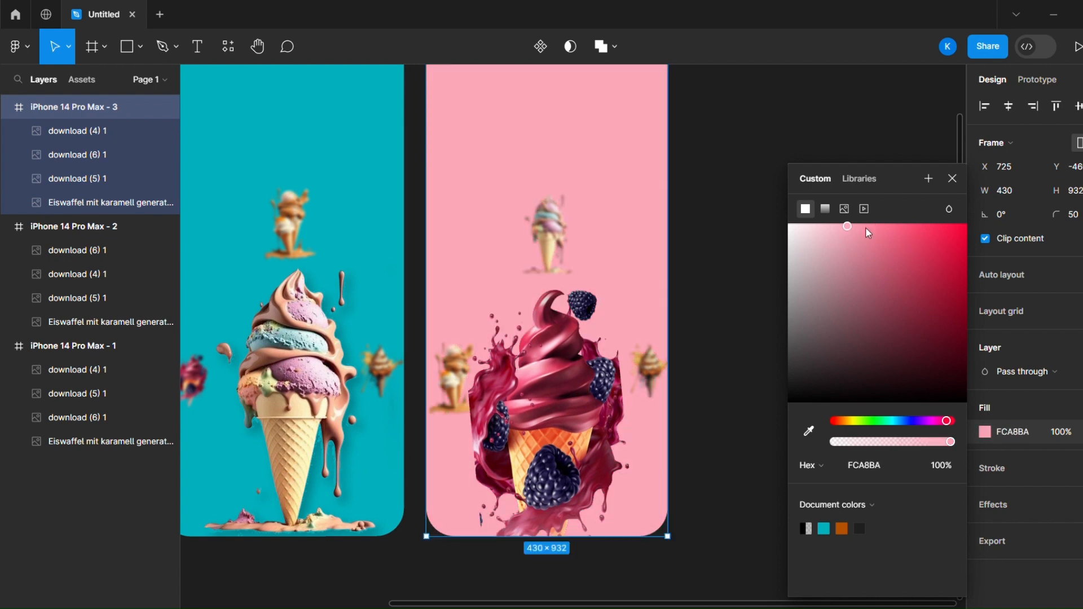
# Step: Give the large berry cone a drop shadow with X 10, Y 10 and blur 20
pyautogui.click(552, 437)
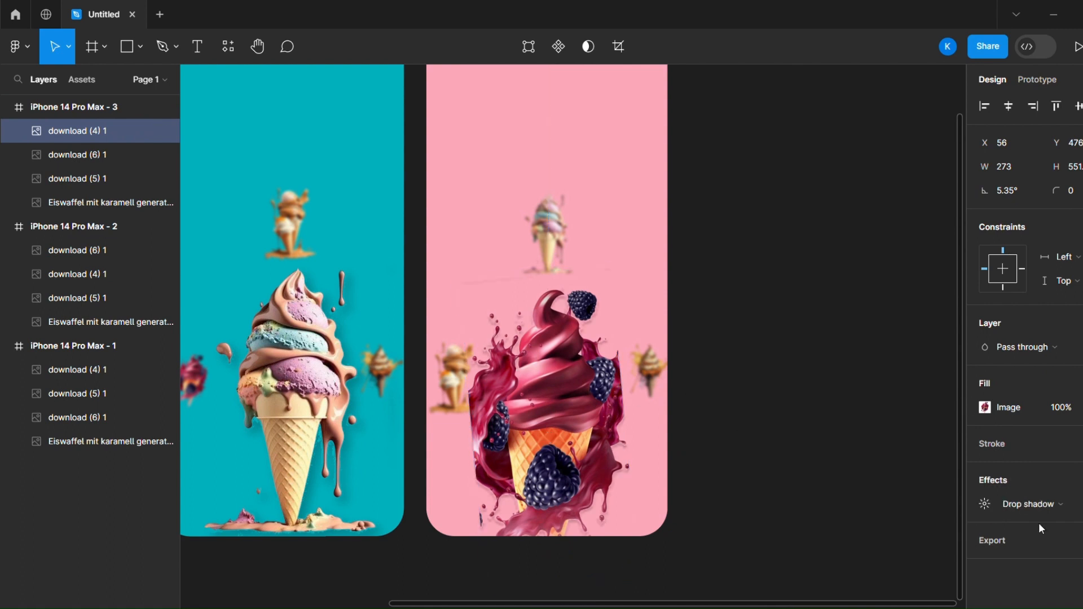
pyautogui.click(984, 504)
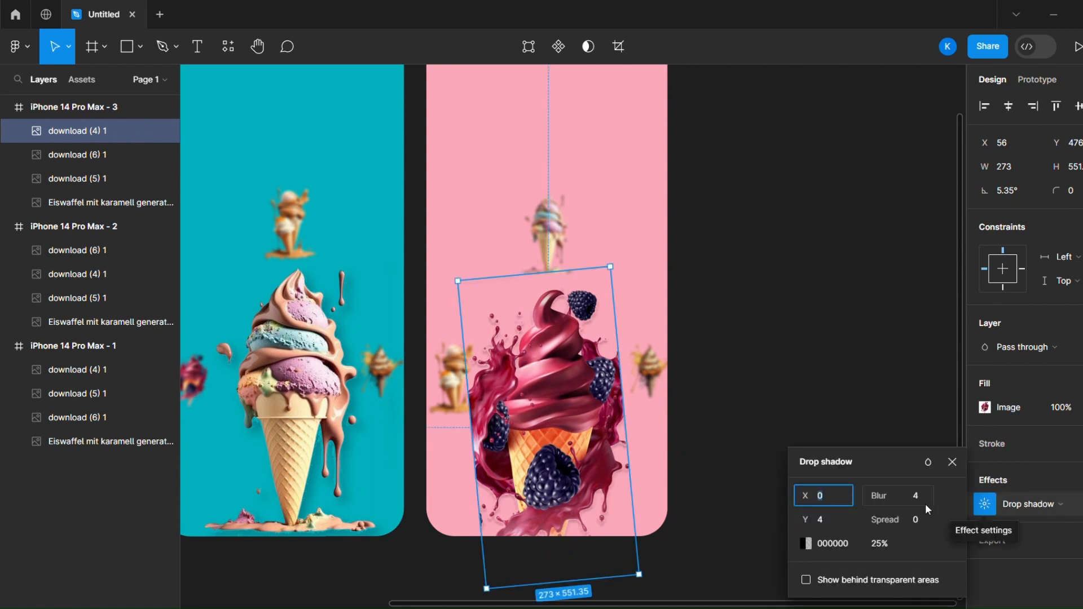
pyautogui.click(834, 519)
pyautogui.write('10')
pyautogui.click(831, 499)
pyautogui.write('10')
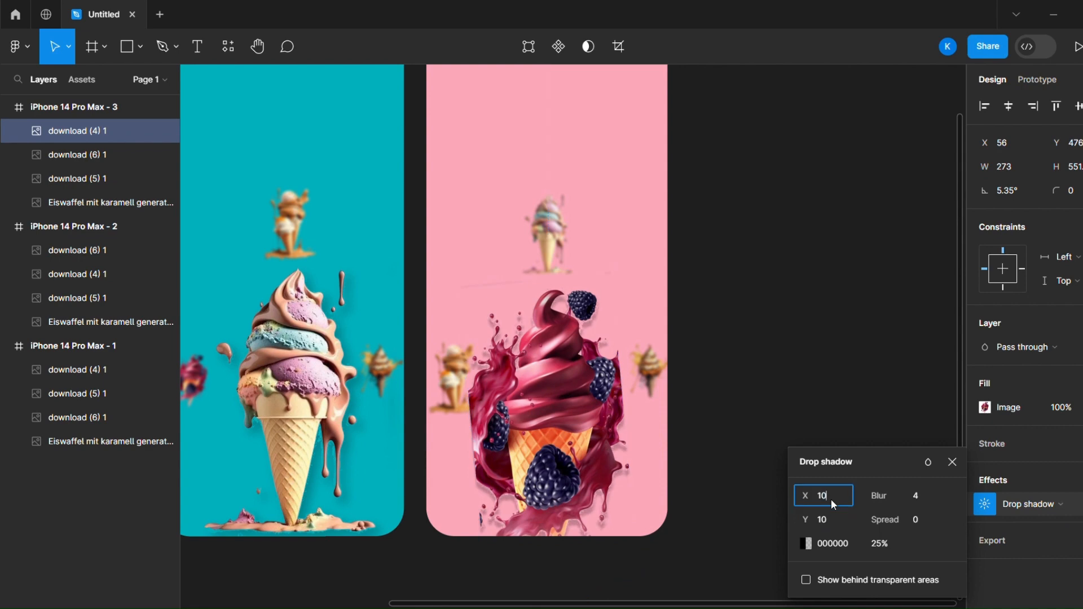
pyautogui.click(924, 497)
pyautogui.press('BackSpace')
pyautogui.write('20')
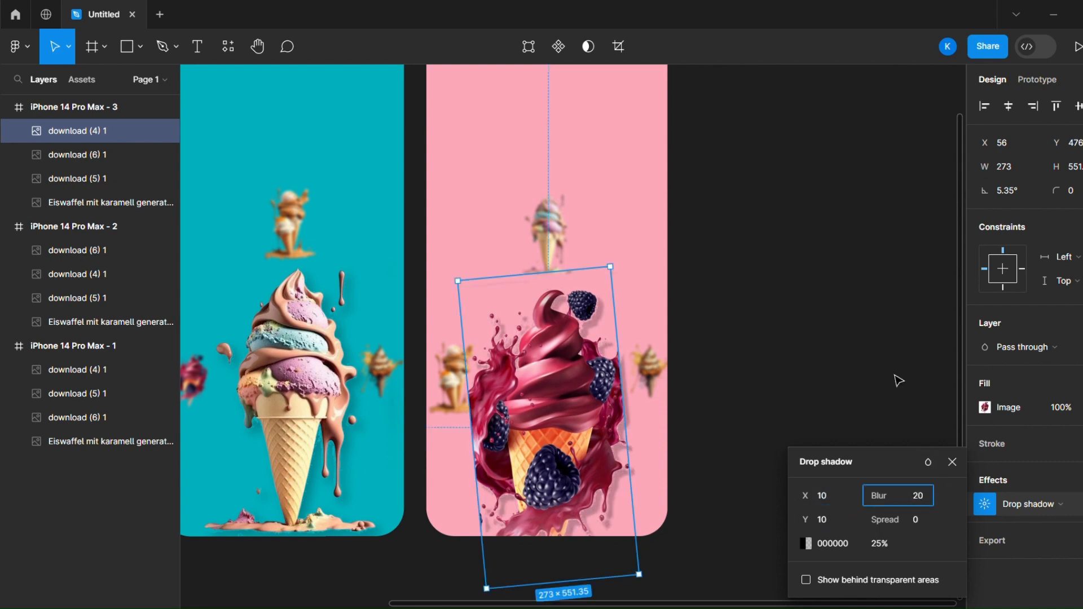
pyautogui.click(894, 371)
# Step: Crop more off the left side of the berry cone image, to about 251 wide
pyautogui.scroll(3, 898, 374)
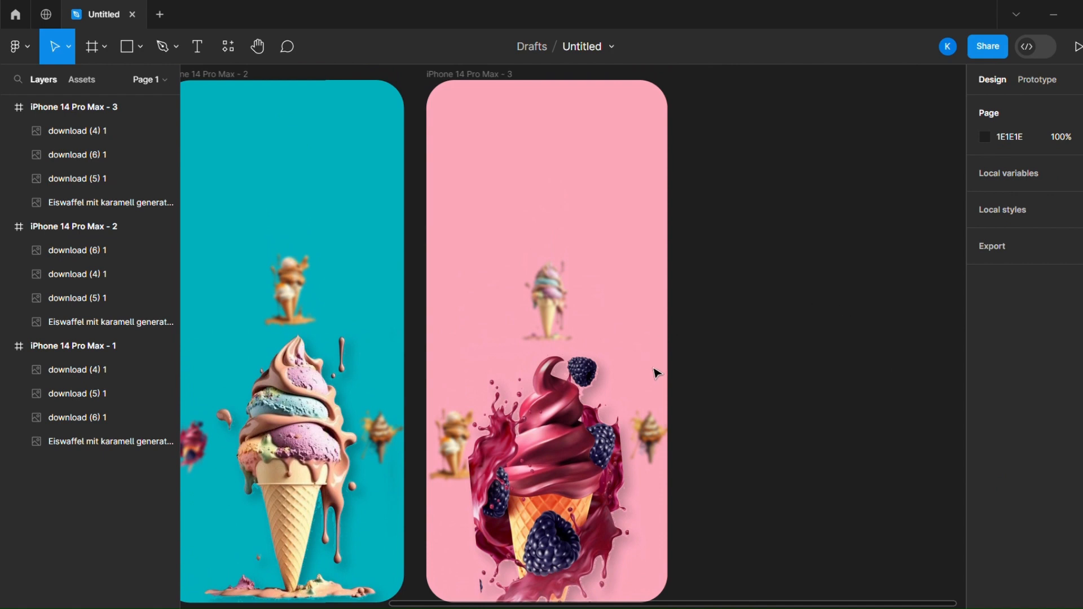
pyautogui.click(576, 451)
pyautogui.click(623, 48)
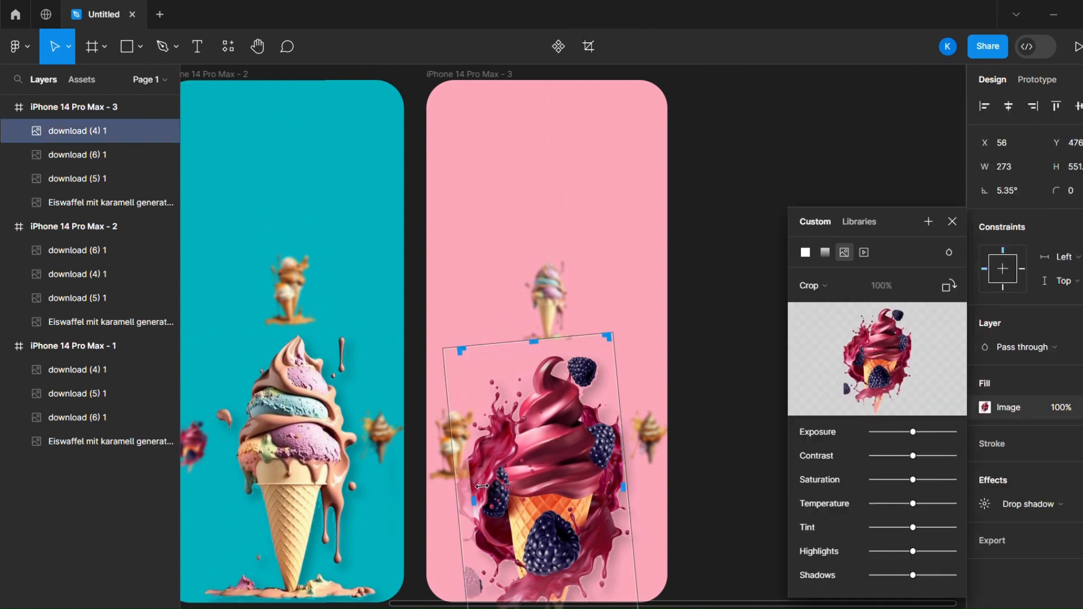
pyautogui.moveTo(473, 364); pyautogui.dragTo(484, 367)
pyautogui.press('Escape')
pyautogui.click(724, 349)
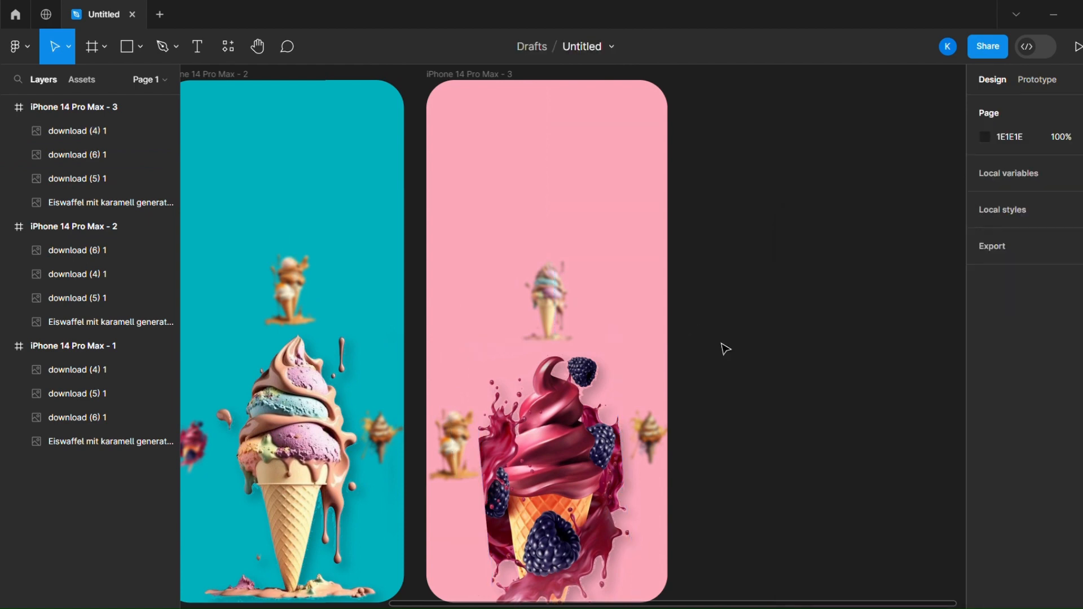
# Step: Try to crop the berry cone image tighter on both sides, to about 202 wide
pyautogui.click(560, 481)
pyautogui.click(623, 49)
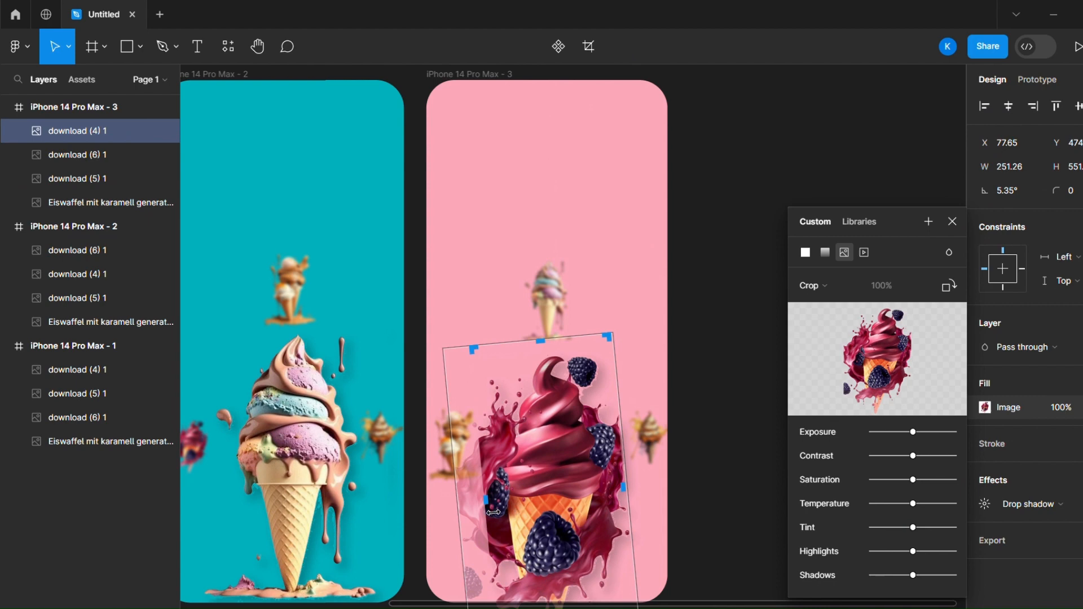
pyautogui.moveTo(489, 511); pyautogui.dragTo(518, 514)
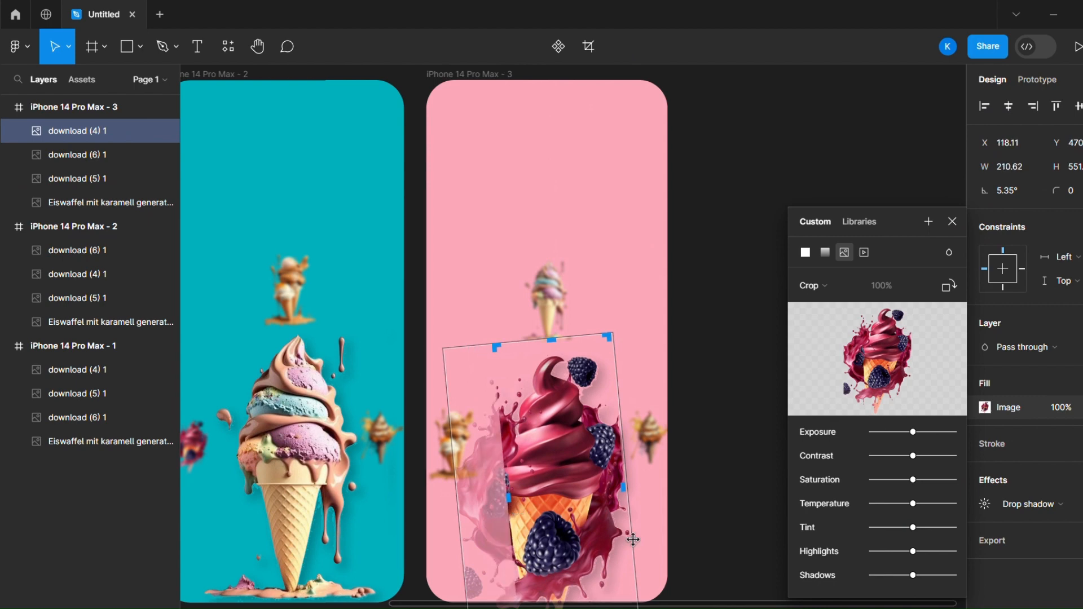
pyautogui.moveTo(634, 497); pyautogui.dragTo(632, 496)
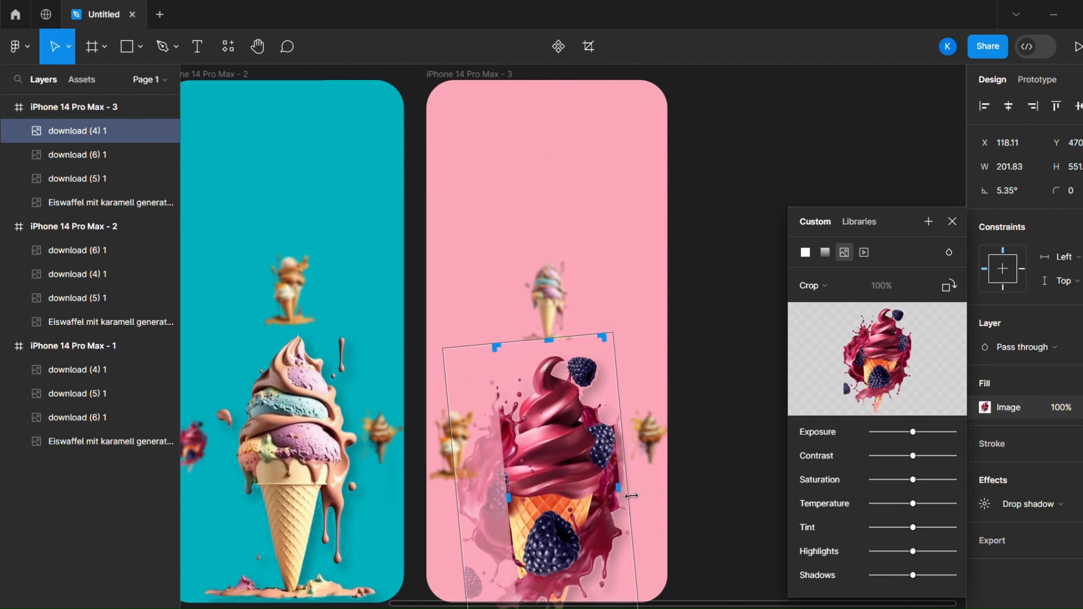
pyautogui.click(714, 460)
pyautogui.click(718, 461)
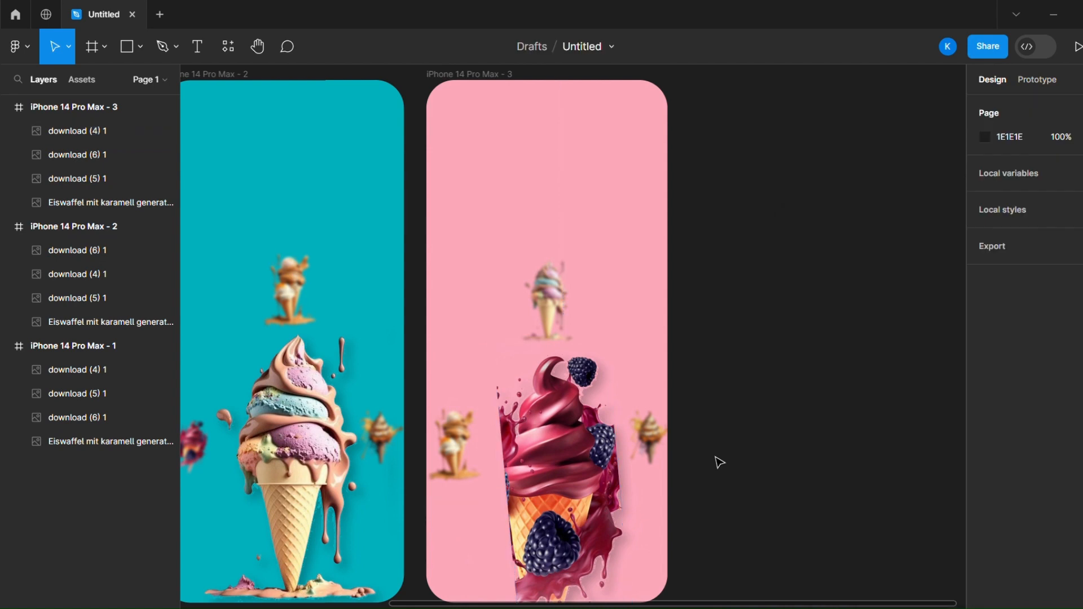
# Step: Undo the tighter side crops on the berry cone and leave crop mode
pyautogui.hotkey('ctrl', 'z')
pyautogui.hotkey('ctrl', 'z')
pyautogui.hotkey('ctrl', 'z')
pyautogui.hotkey('ctrl', 'z')
pyautogui.hotkey('ctrl', 'z')
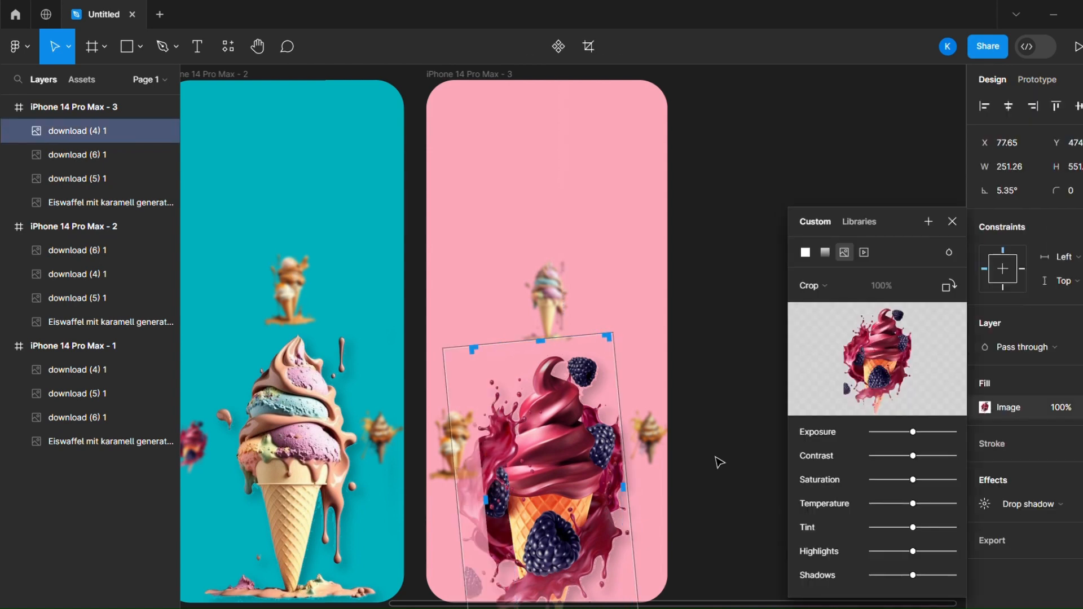
pyautogui.click(719, 463)
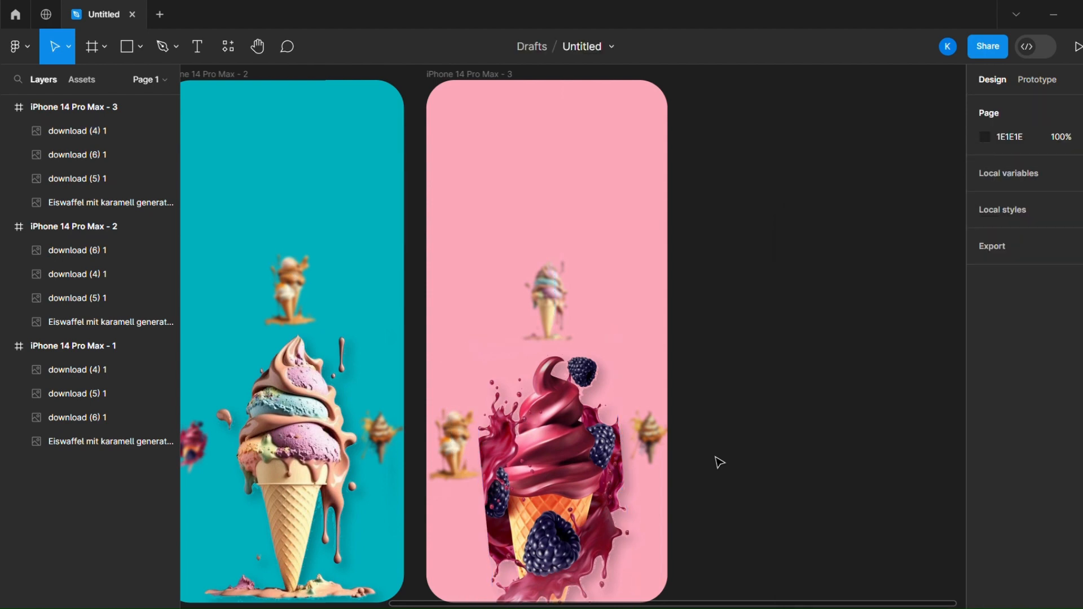
# Step: Delete the cropped large berry cone from the third frame
pyautogui.click(79, 131)
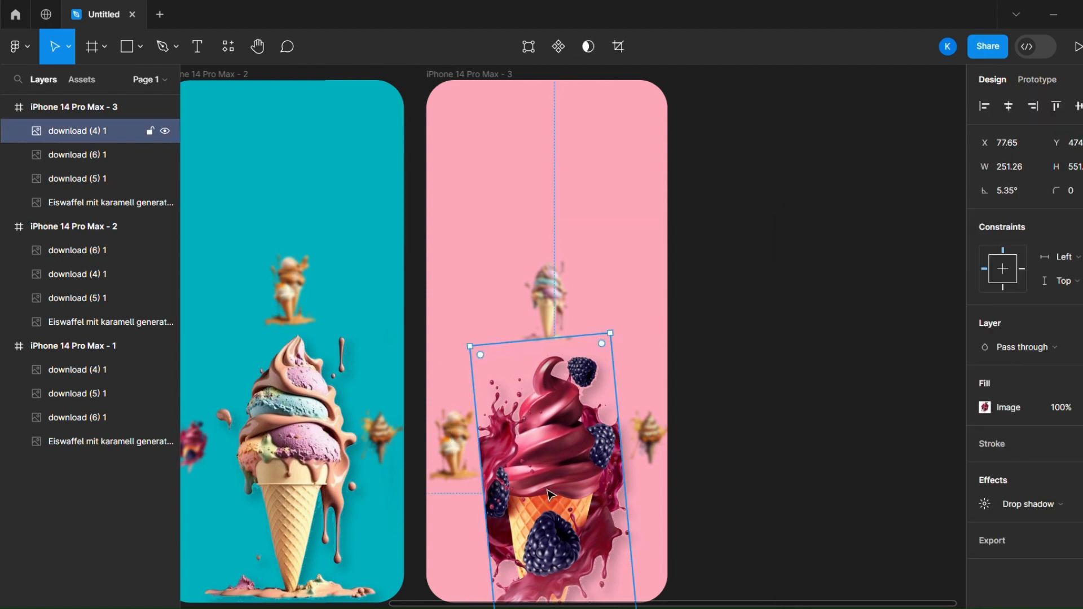
pyautogui.press('Delete')
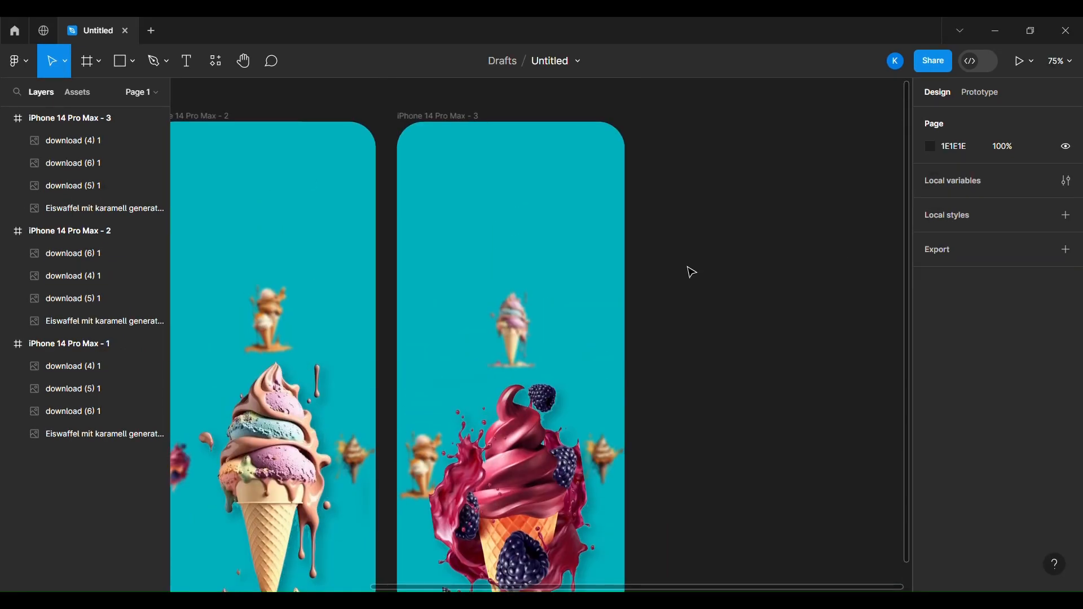
# Step: Set the third frame's fill to the pink E75A78 sampled from the berry cone image
pyautogui.hscroll(-7, 690, 273)
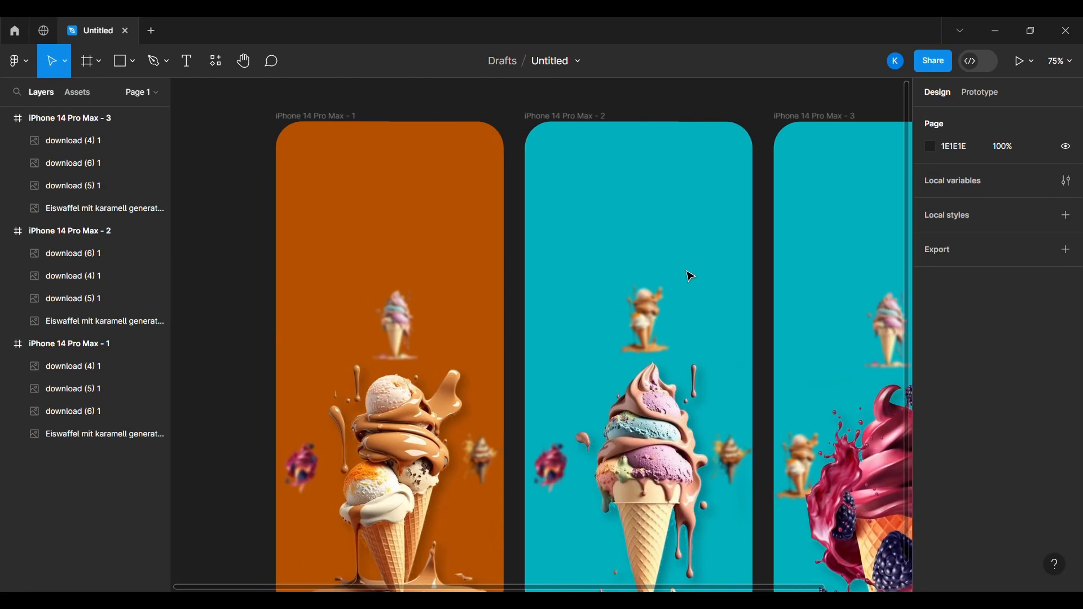
pyautogui.hscroll(7, 690, 273)
pyautogui.scroll(-1, 690, 273)
pyautogui.click(84, 119)
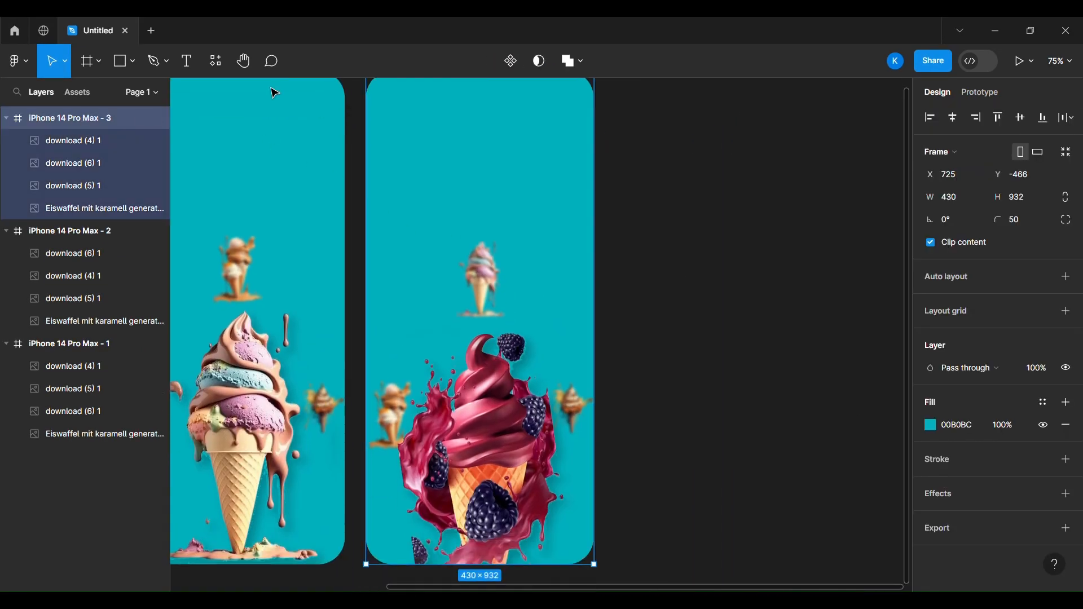
pyautogui.click(930, 425)
pyautogui.click(763, 425)
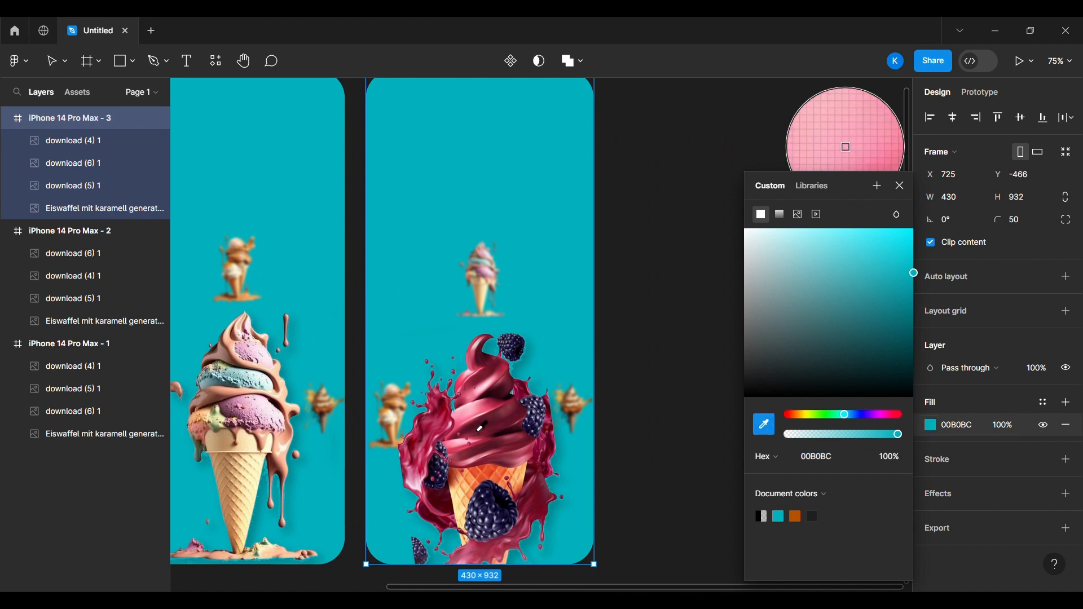
pyautogui.click(495, 423)
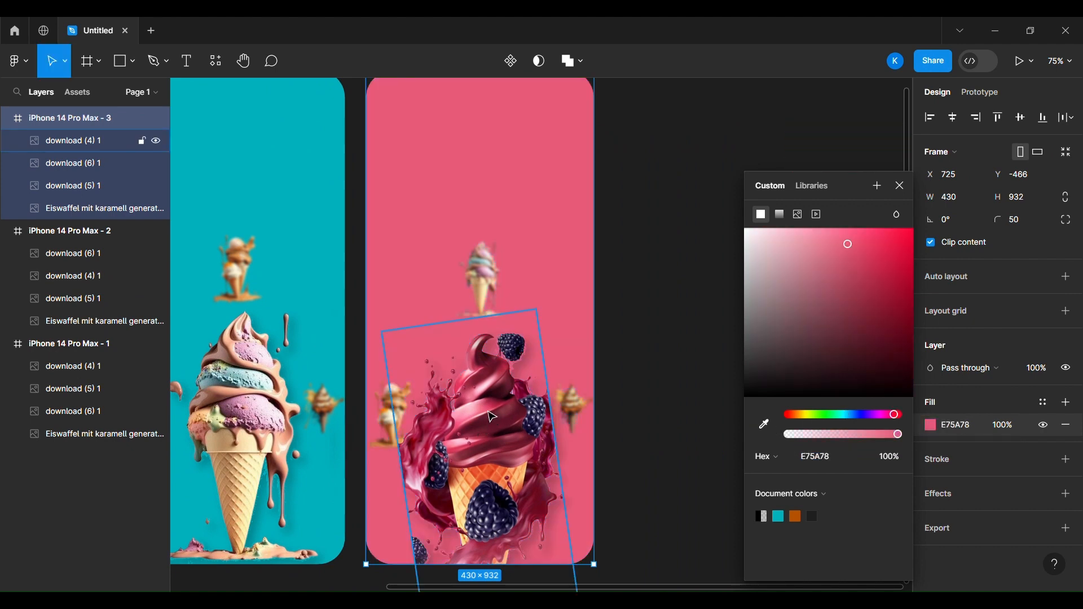
pyautogui.click(705, 330)
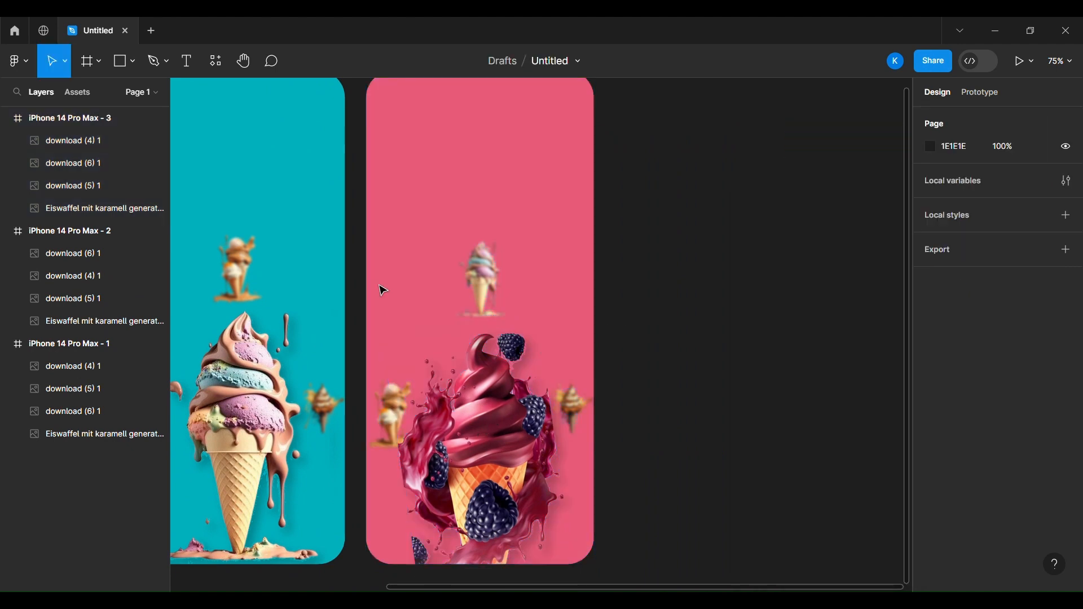
# Step: Duplicate the pink third frame to create a fourth frame beside it
pyautogui.click(52, 119)
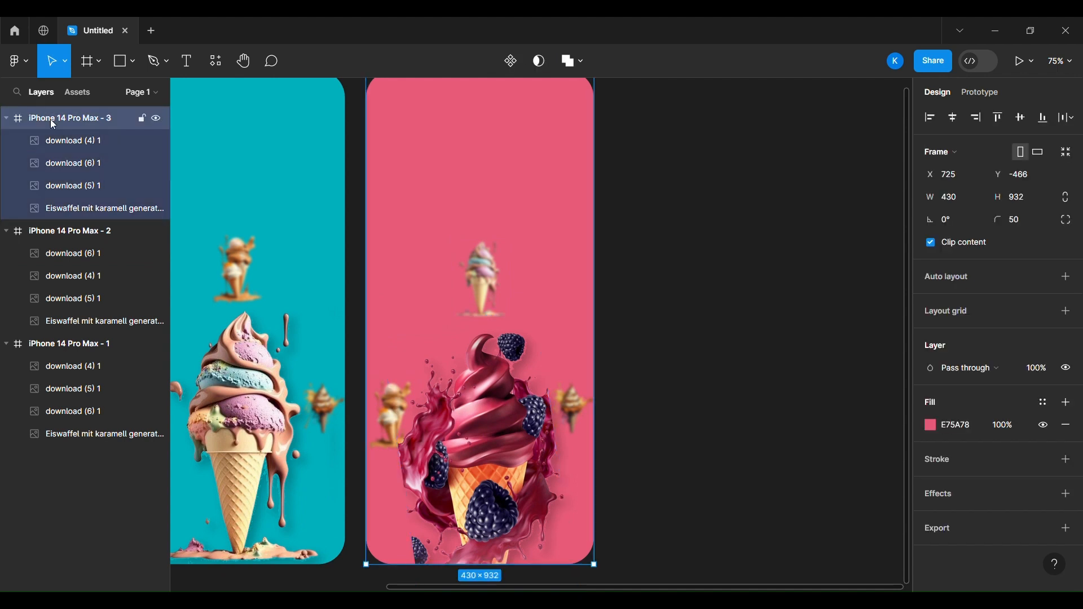
pyautogui.hscroll(3, 626, 304)
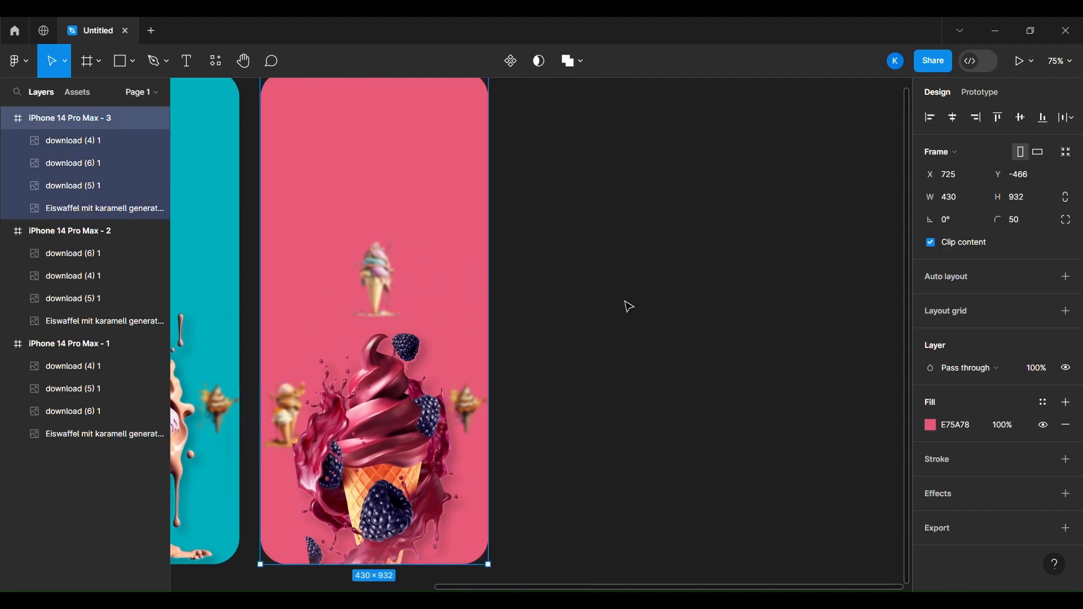
pyautogui.hotkey('ctrl', 'd')
pyautogui.hscroll(2, 827, 326)
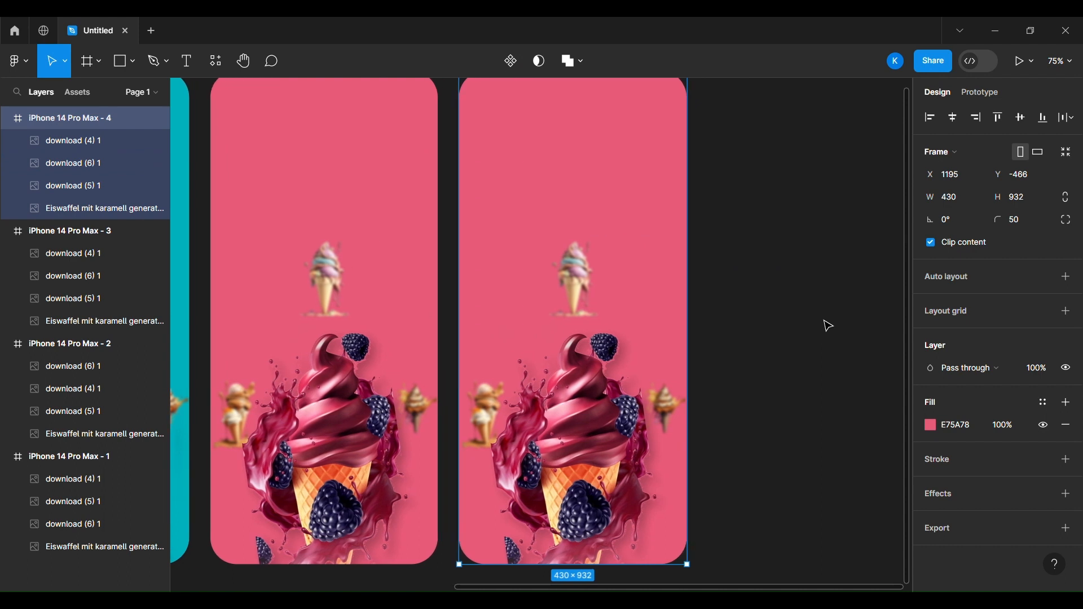
# Step: Set the opacity of the small caramel swirl cone in the fourth frame to 95%
pyautogui.click(673, 418)
pyautogui.click(619, 468)
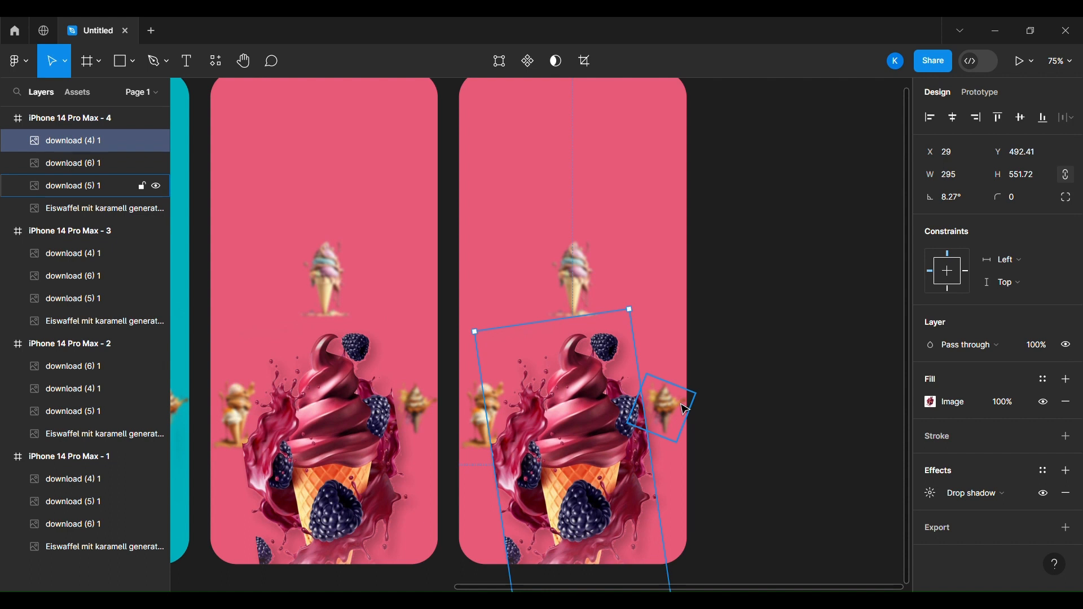
pyautogui.click(684, 409)
pyautogui.press('9')
pyautogui.press('5')
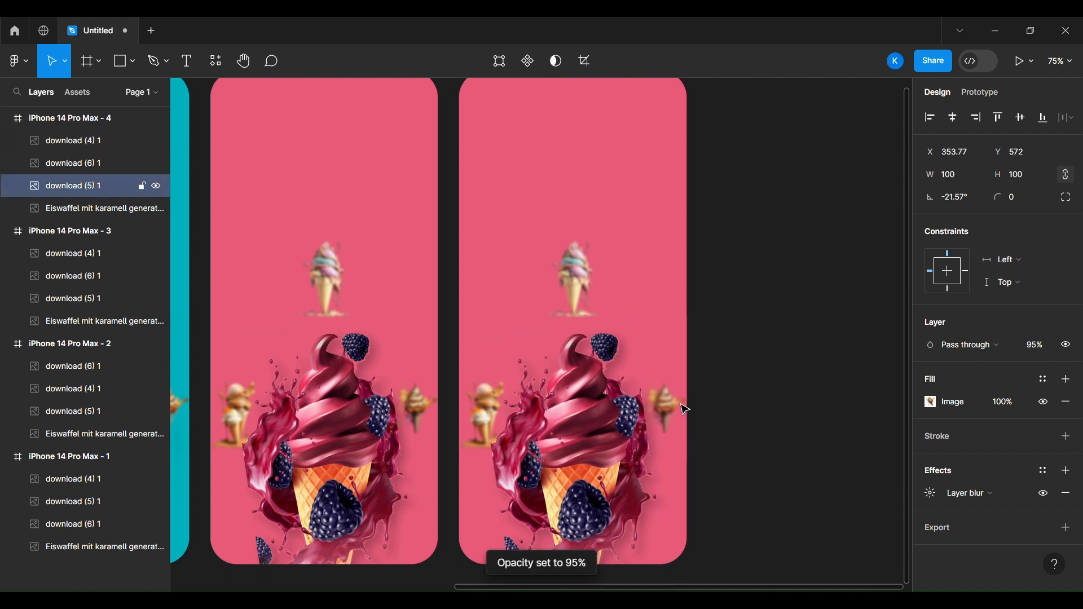
# Step: Set the small caramel swirl cone's width to 295 and move it out of the fourth frame onto the canvas
pyautogui.scroll(-2, 750, 407)
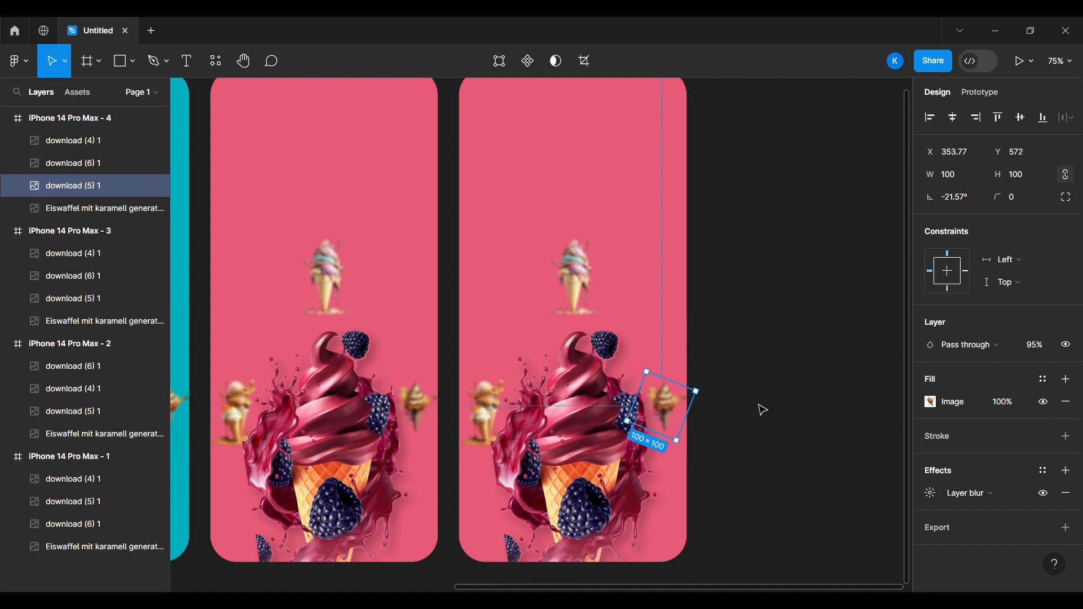
pyautogui.click(581, 426)
pyautogui.click(663, 350)
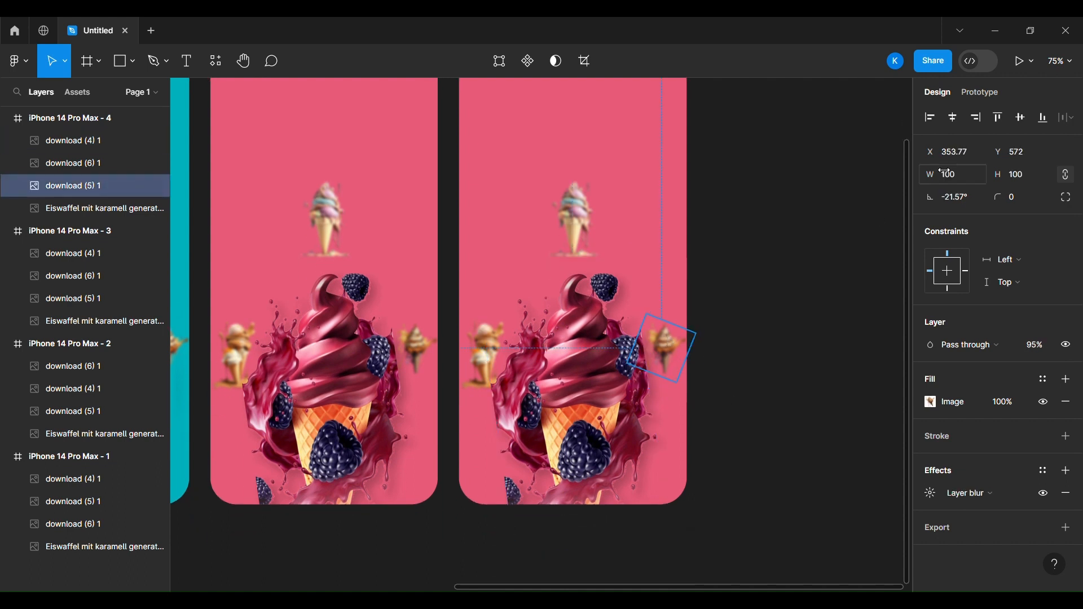
pyautogui.click(965, 179)
pyautogui.write('295')
pyautogui.click(1030, 177)
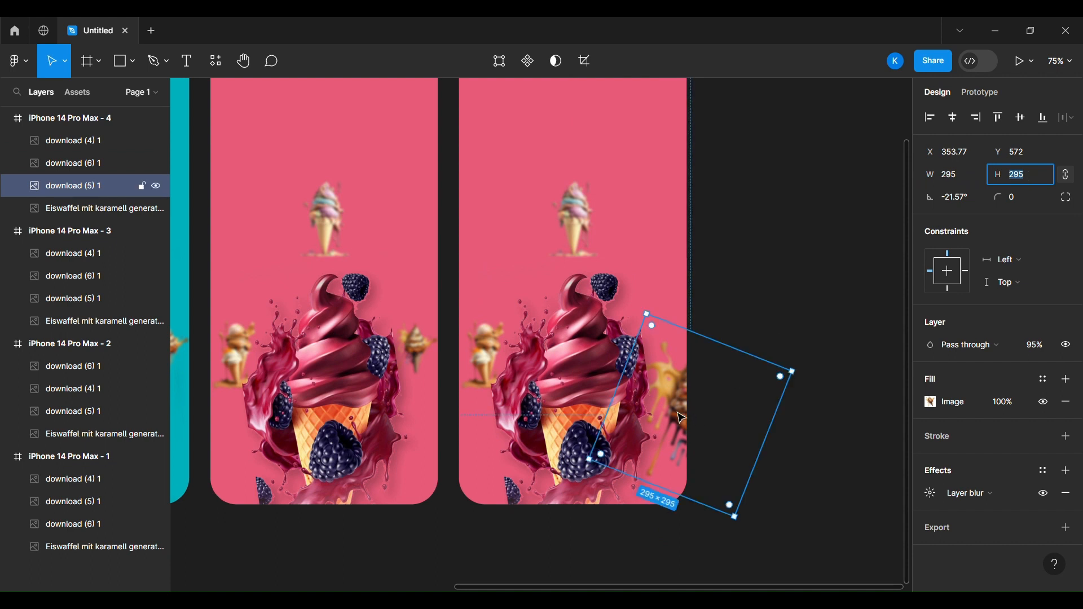
pyautogui.moveTo(681, 418); pyautogui.dragTo(790, 356)
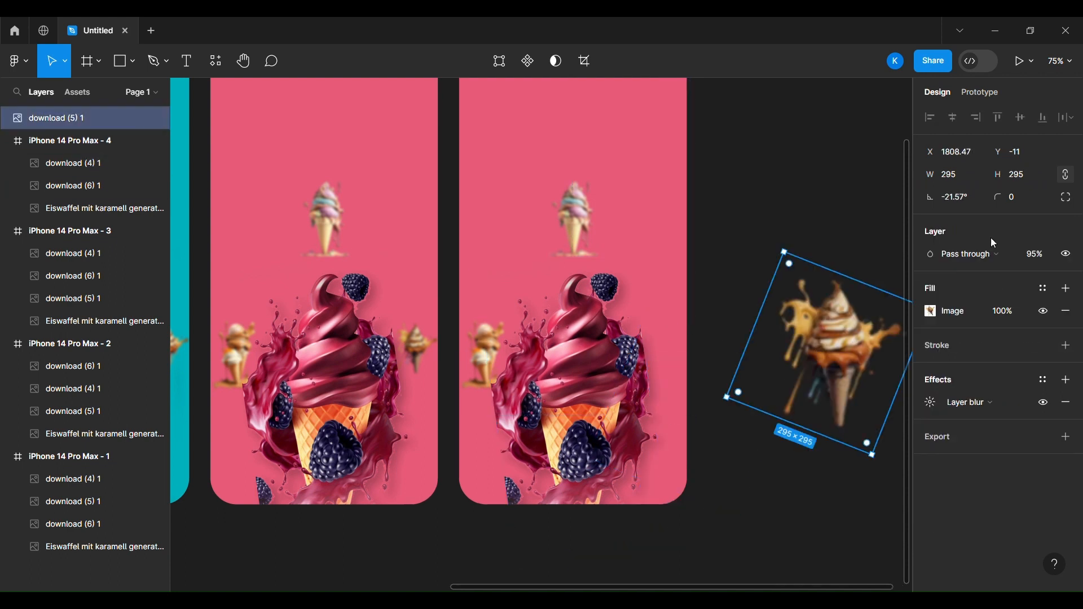
# Step: Enlarge the caramel swirl cone beside the fourth frame to 551 × 551 and remove its layer blur
pyautogui.click(1030, 179)
pyautogui.write('551')
pyautogui.press('Return')
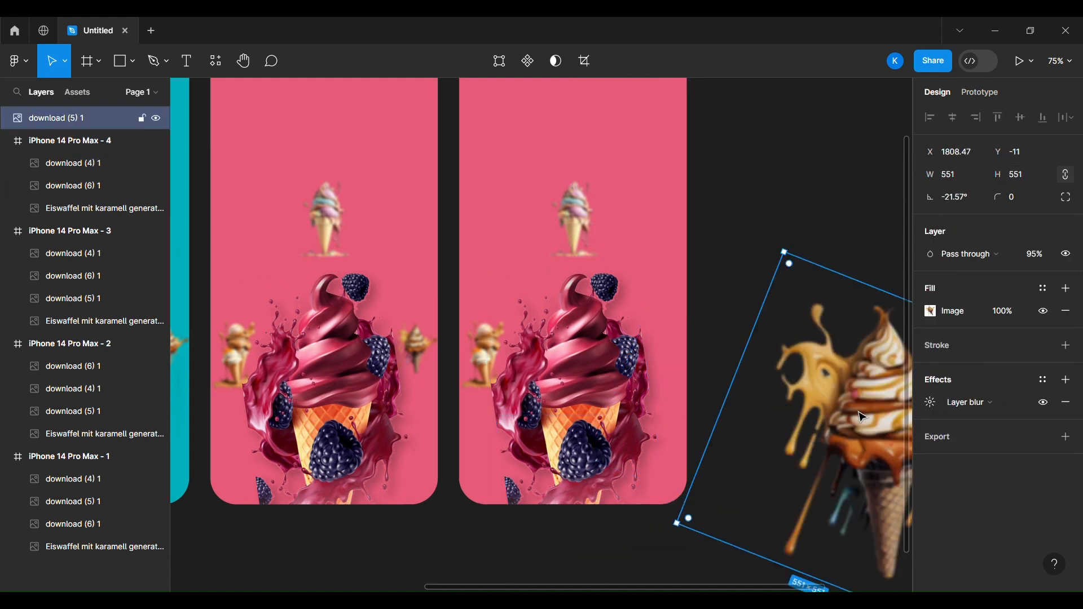
pyautogui.moveTo(847, 414); pyautogui.dragTo(785, 403)
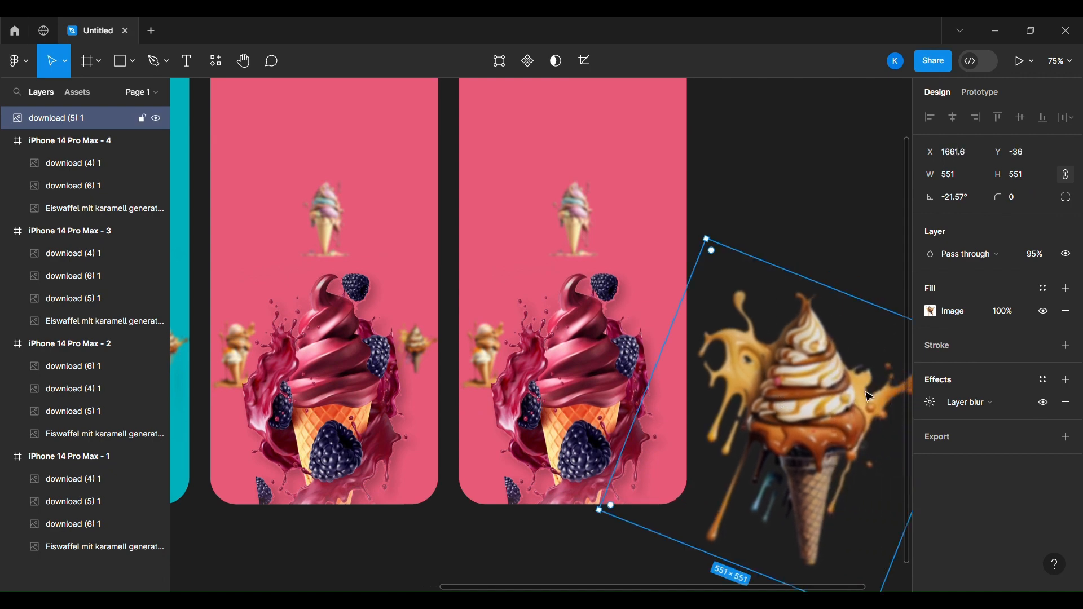
pyautogui.click(1064, 402)
# Step: Shrink the large berry cone in the fourth frame to a height of 100
pyautogui.click(68, 163)
pyautogui.click(964, 175)
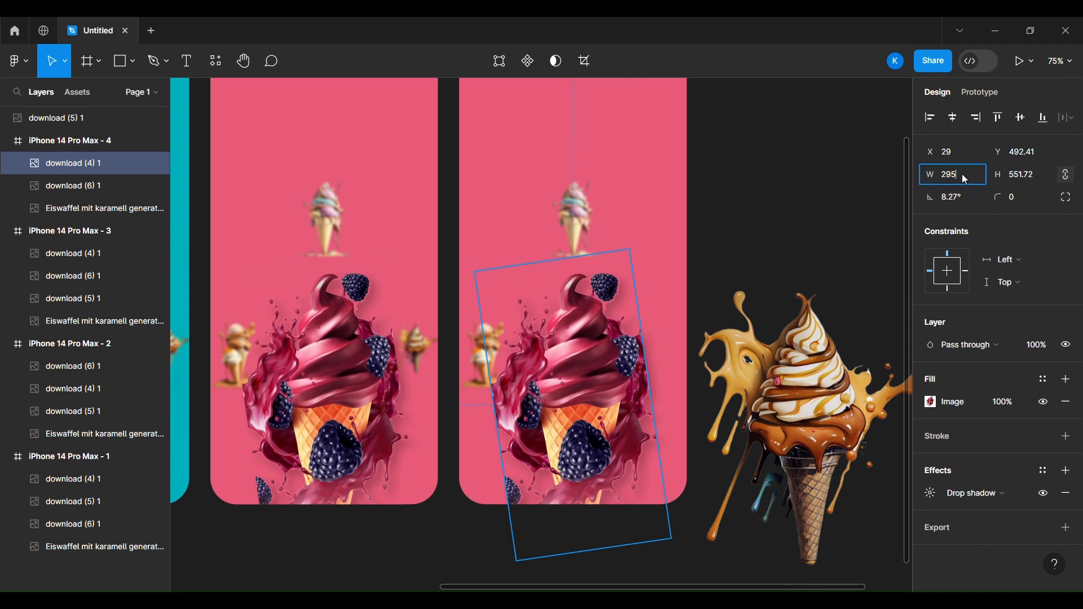
pyautogui.write('100')
pyautogui.click(1034, 174)
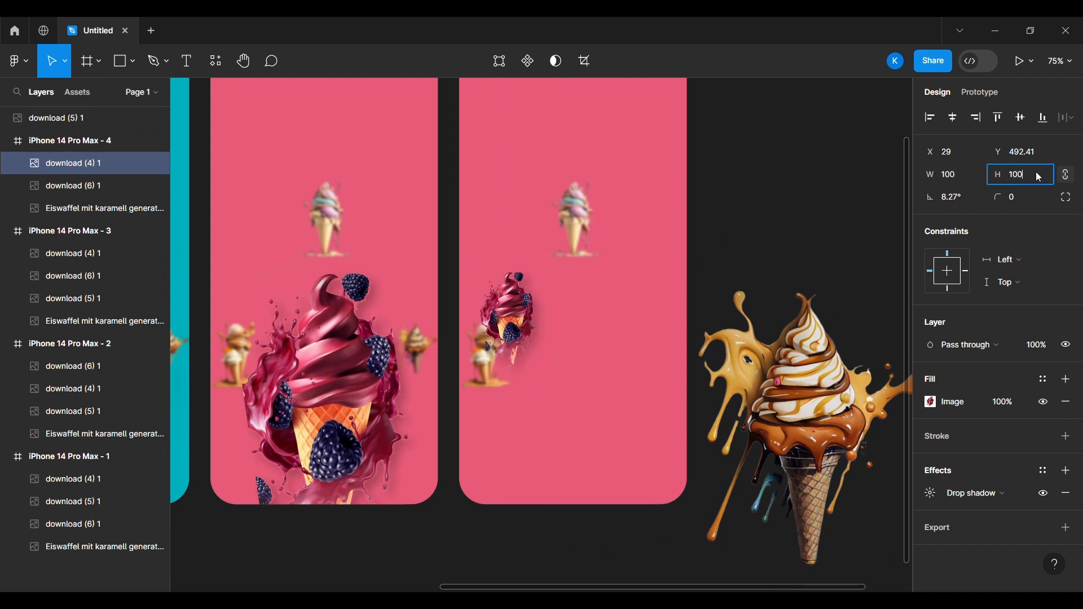
pyautogui.click(780, 222)
pyautogui.click(503, 299)
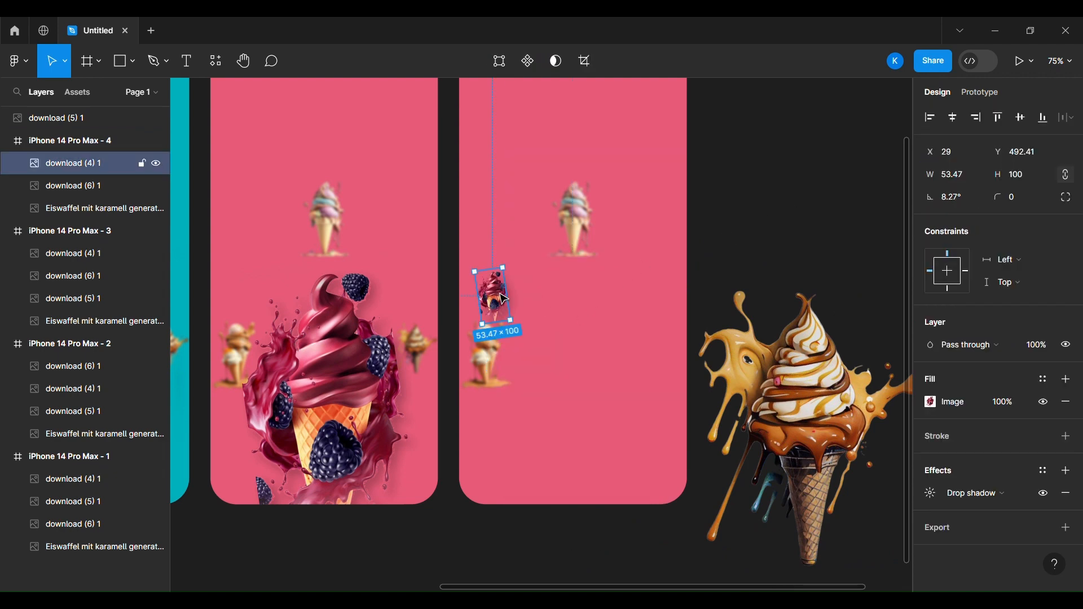
# Step: Move the small scoop cone to the fourth frame's right edge and the shrunken berry cone toward its left half
pyautogui.moveTo(504, 299); pyautogui.dragTo(661, 359)
pyautogui.click(523, 363)
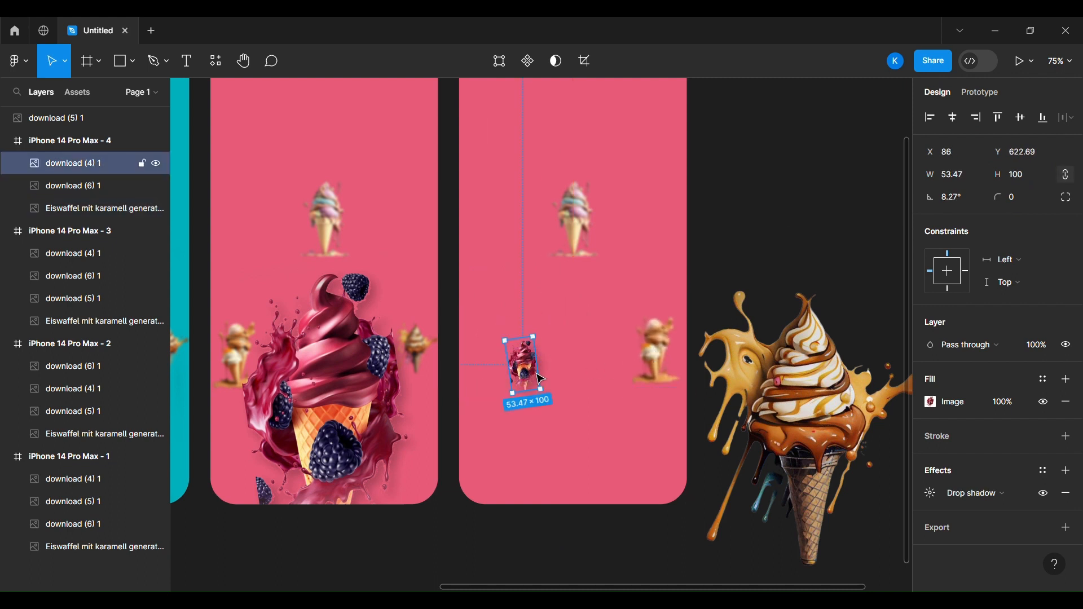
pyautogui.click(705, 361)
pyautogui.click(661, 351)
# Step: Set the berry cone's height to 150, remove its drop shadow and place it at the fourth frame's left edge
pyautogui.click(523, 366)
pyautogui.click(1024, 174)
pyautogui.write('150')
pyautogui.press('Return')
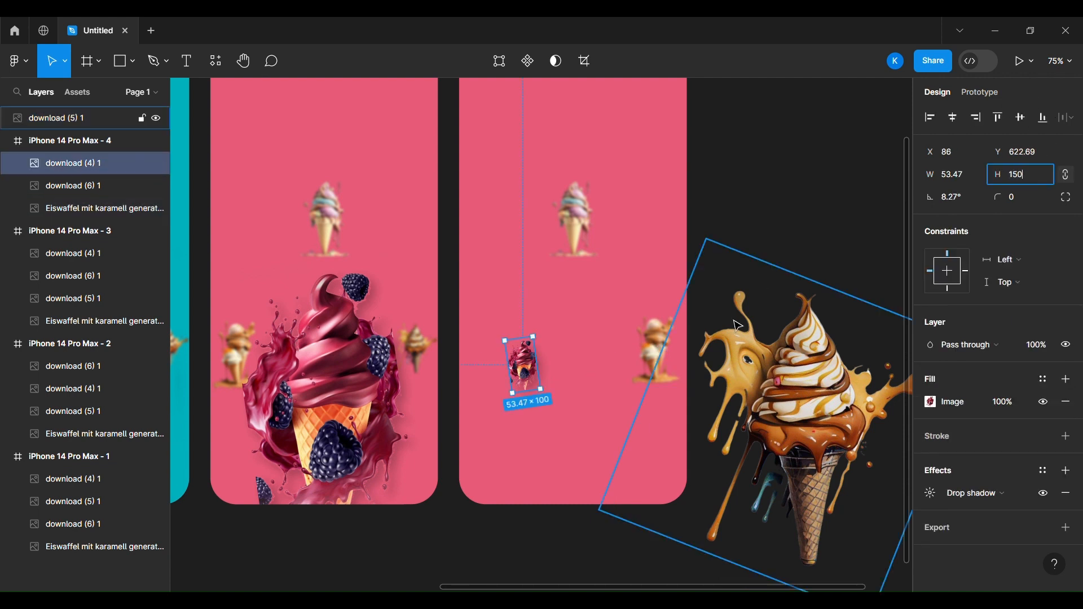
pyautogui.click(1066, 493)
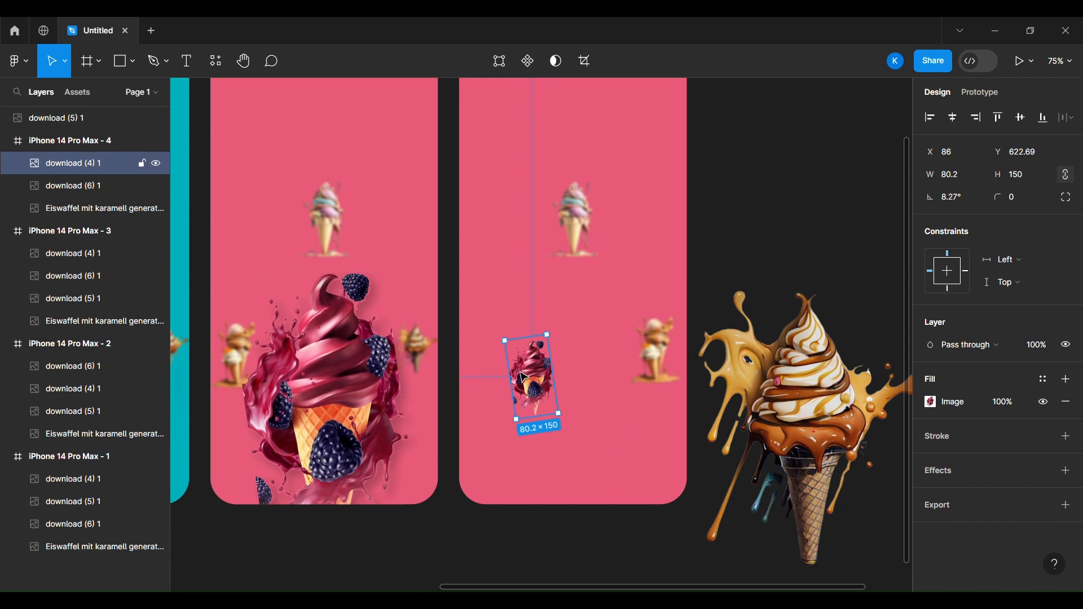
pyautogui.moveTo(520, 371); pyautogui.dragTo(495, 359)
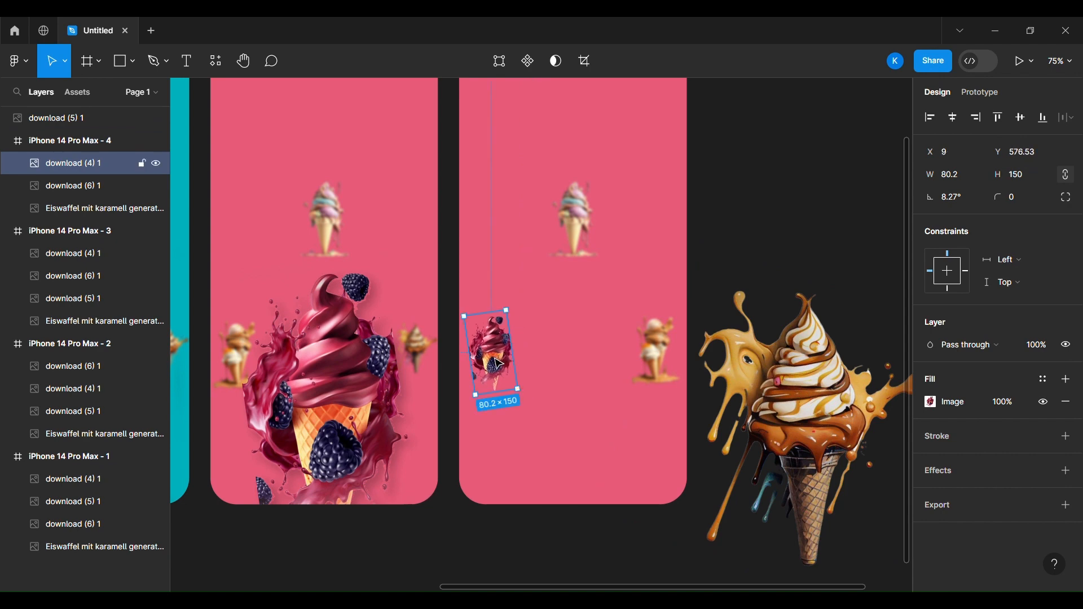
# Step: Replace the fourth frame's berry cone with a copy of the small blurred berry cone from the second frame, near the left edge
pyautogui.hscroll(-4, 497, 363)
pyautogui.press('Delete')
pyautogui.hscroll(-10, 497, 364)
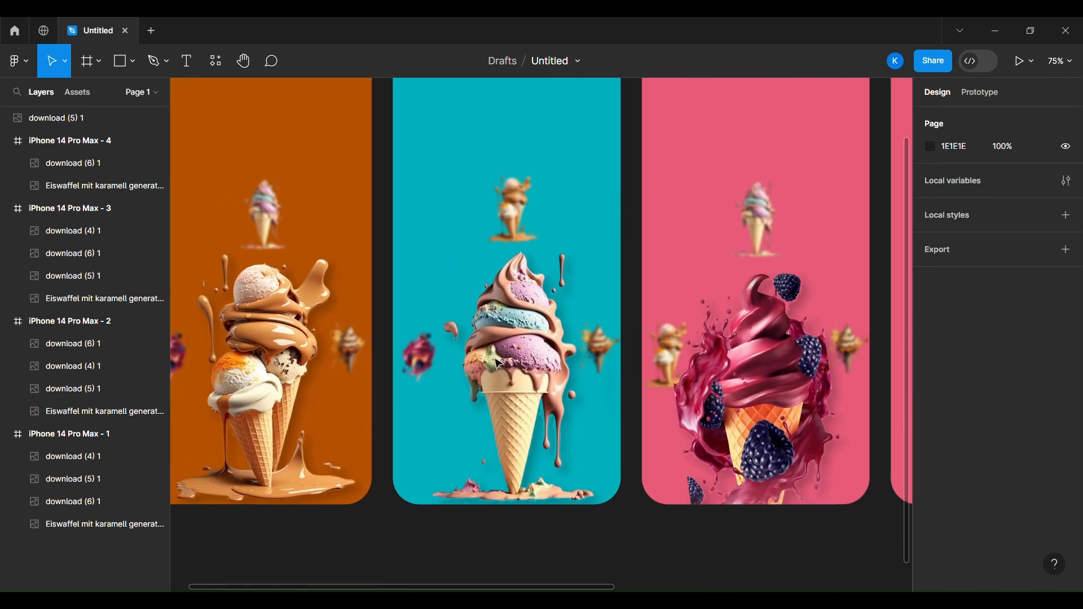
pyautogui.click(113, 366)
pyautogui.hscroll(10, 510, 373)
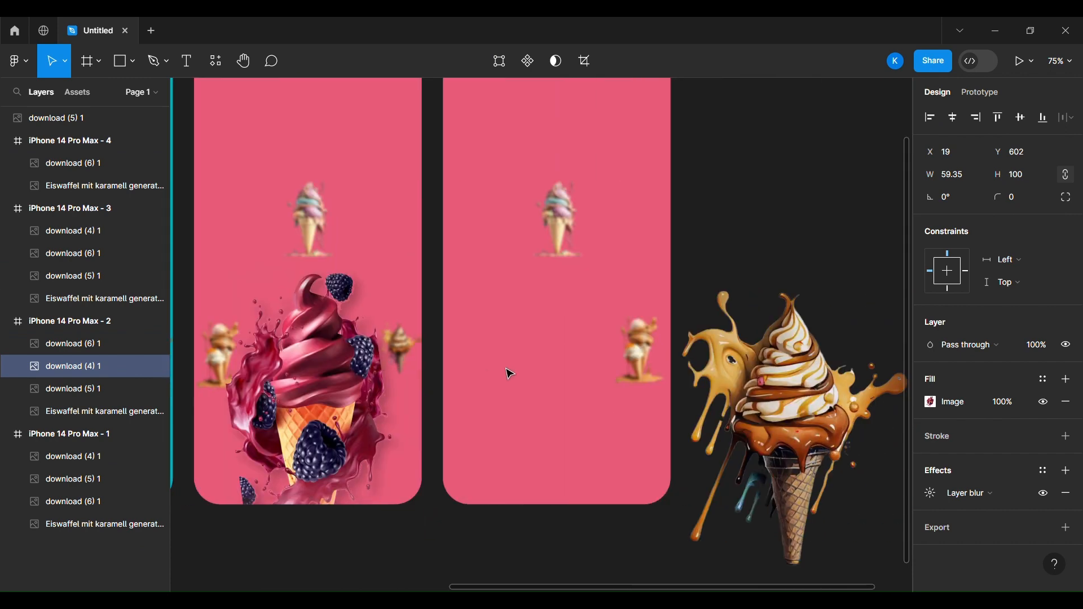
pyautogui.press('Escape')
pyautogui.hotkey('ctrl', 'v')
pyautogui.moveTo(547, 350); pyautogui.dragTo(475, 365)
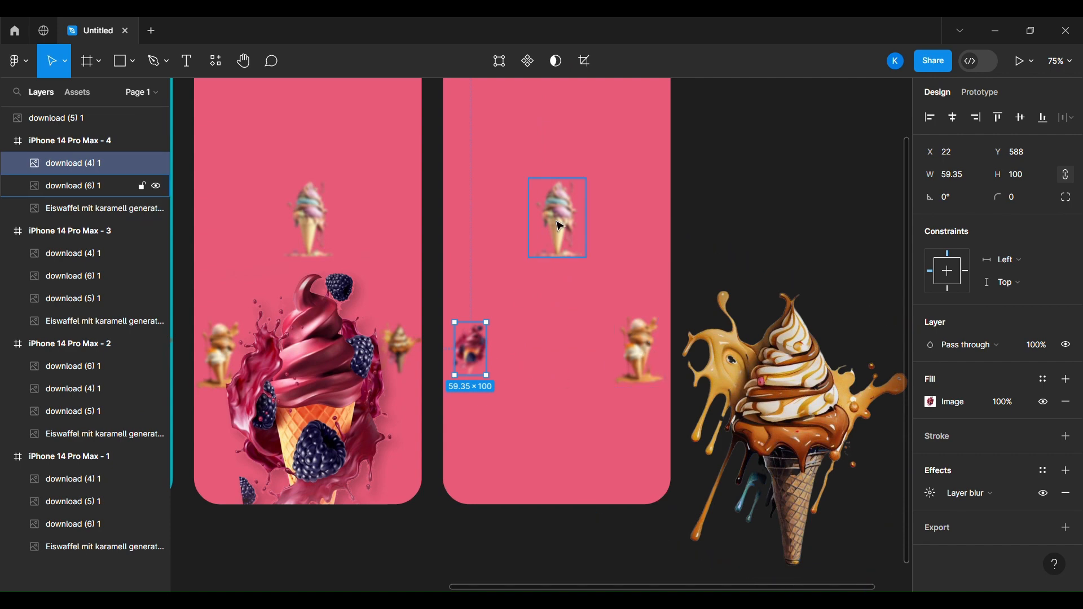
# Step: Rearrange the fourth frame's small blurred cones: pastel cone at the left edge, berry cone at the right edge, scoop cone at upper centre
pyautogui.click(639, 347)
pyautogui.moveTo(639, 347)
pyautogui.mouseDown()
pyautogui.moveTo(488, 395)
pyautogui.moveTo(640, 342)
pyautogui.mouseUp()
pyautogui.moveTo(529, 202); pyautogui.dragTo(570, 240)
pyautogui.moveTo(511, 403); pyautogui.dragTo(475, 372)
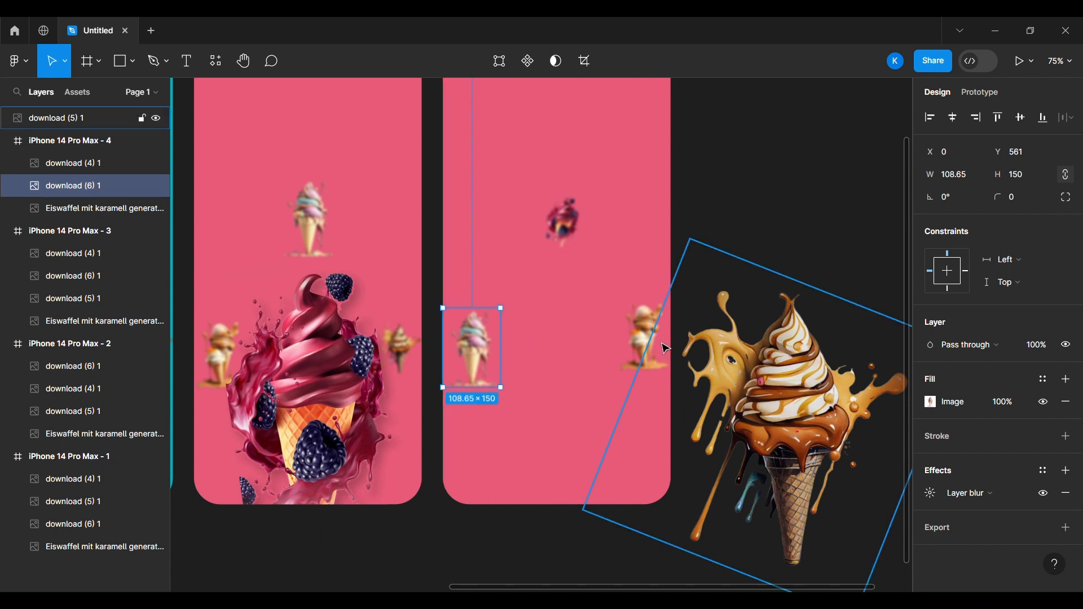
pyautogui.moveTo(642, 342); pyautogui.dragTo(546, 351)
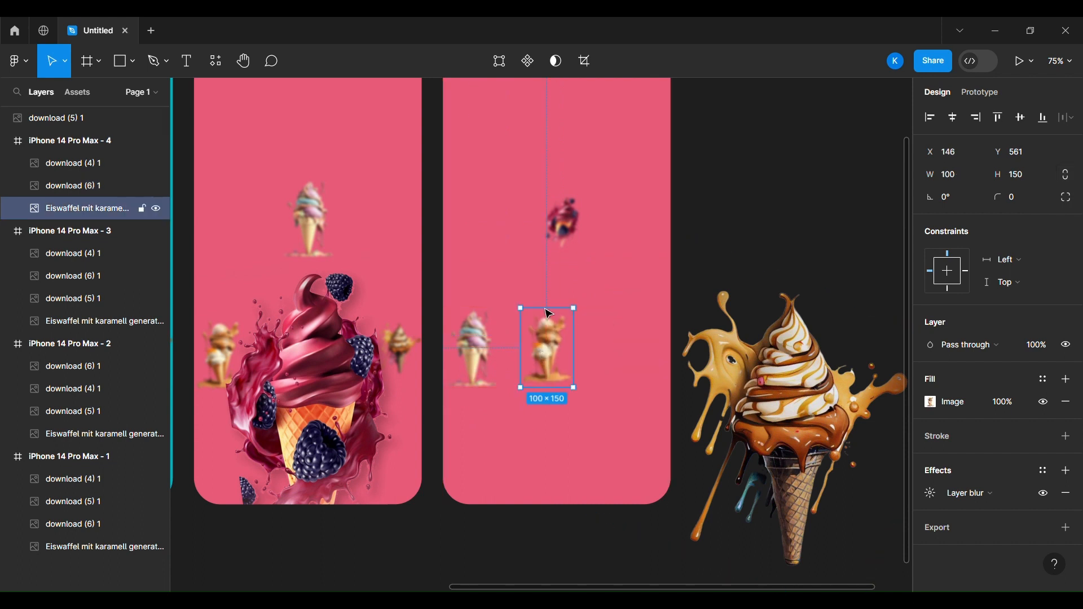
pyautogui.moveTo(561, 220); pyautogui.dragTo(649, 345)
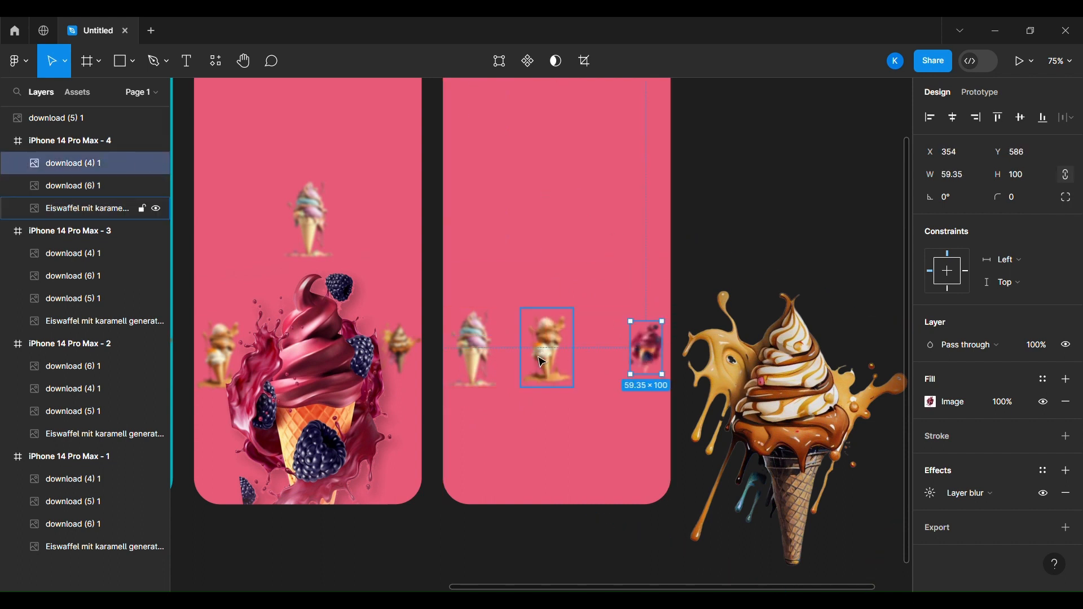
pyautogui.moveTo(546, 351); pyautogui.dragTo(567, 246)
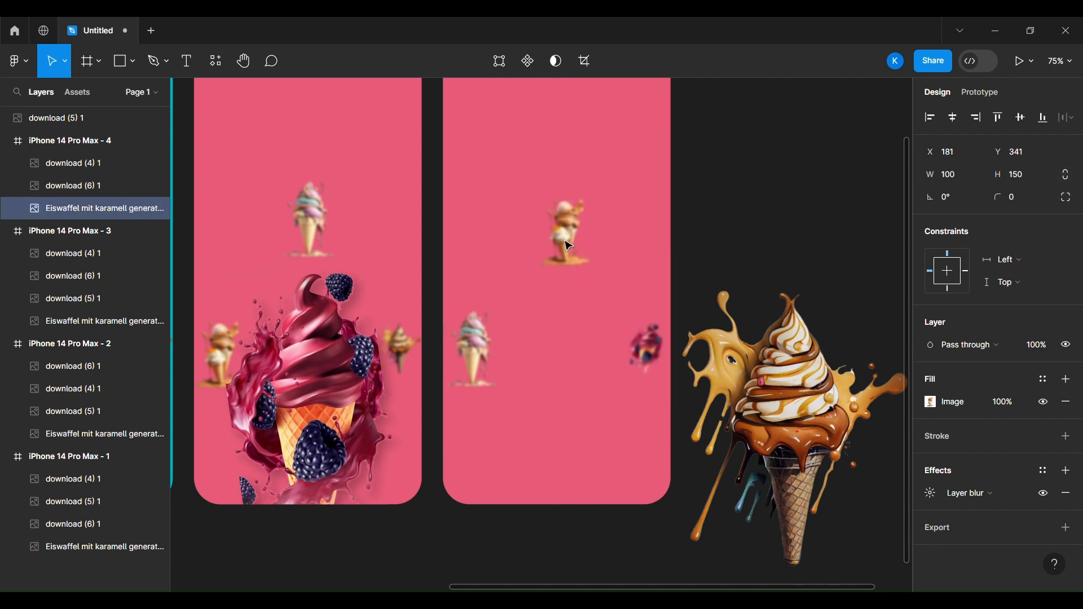
# Step: Move the large caramel swirl cone into the centre of the fourth frame and send it behind the small cones
pyautogui.click(807, 393)
pyautogui.moveTo(806, 393); pyautogui.dragTo(579, 337)
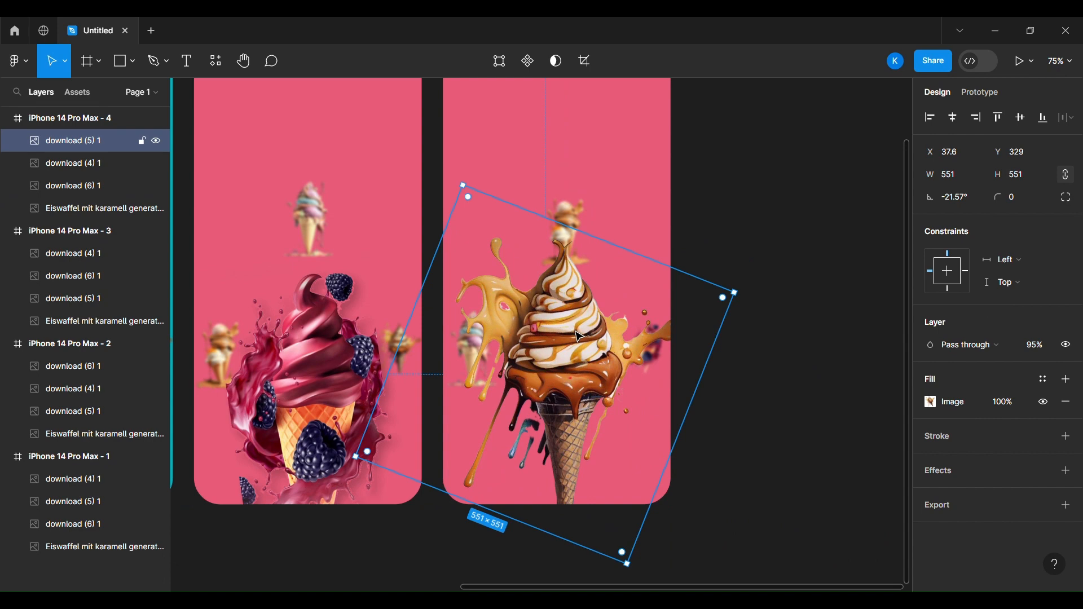
pyautogui.rightClick(578, 337)
pyautogui.click(586, 308)
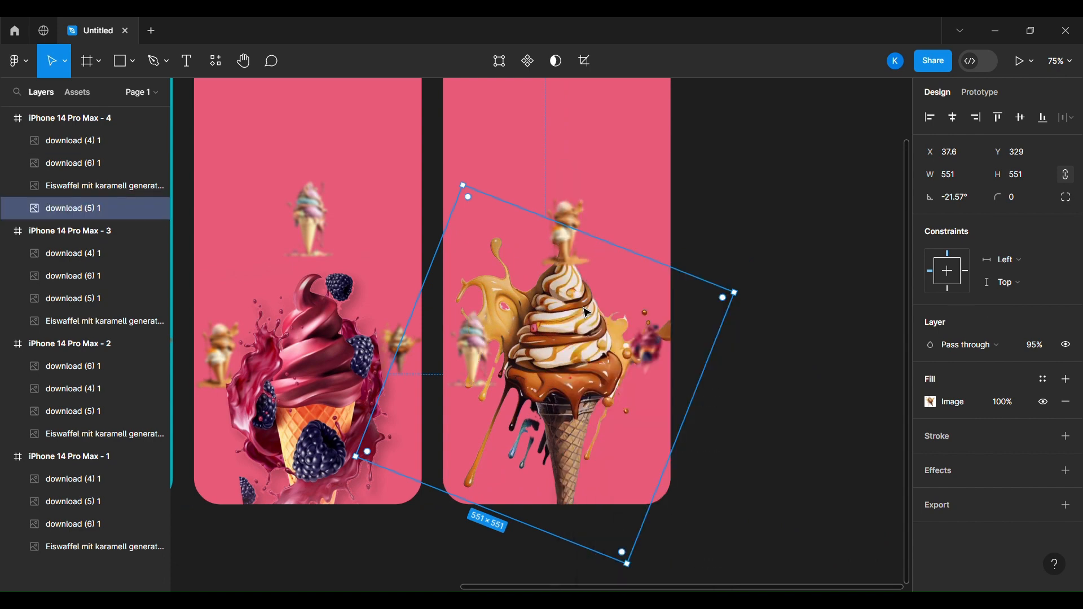
# Step: Scale down and recentre the large caramel swirl cone in the fourth frame, with the small scoop cone placed just above its tip
pyautogui.click(762, 244)
pyautogui.moveTo(564, 228); pyautogui.dragTo(559, 201)
pyautogui.click(529, 300)
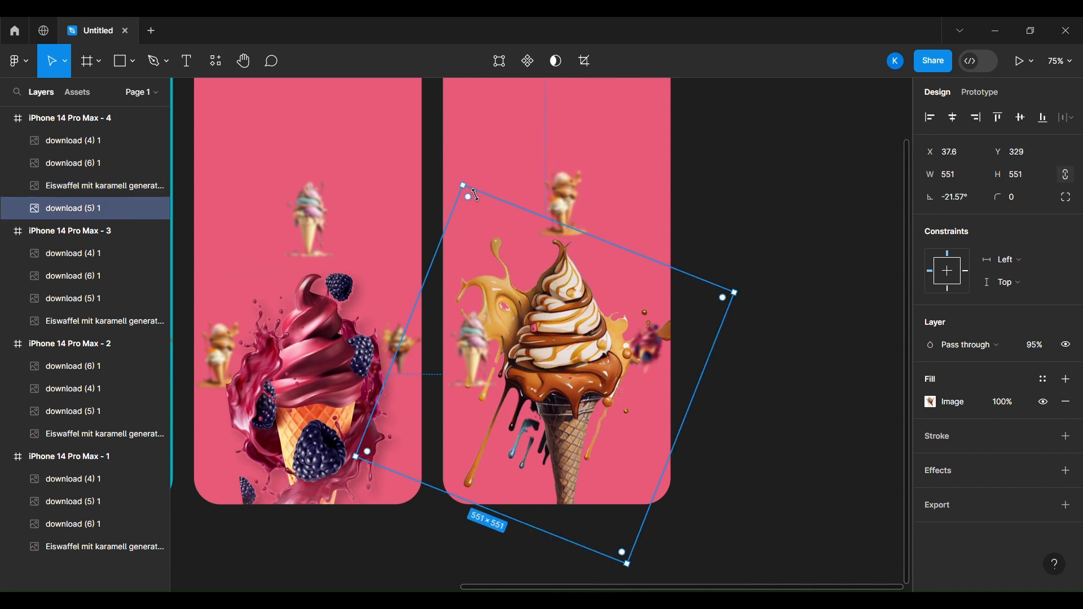
pyautogui.moveTo(475, 195); pyautogui.dragTo(512, 259)
pyautogui.moveTo(592, 381); pyautogui.dragTo(575, 363)
pyautogui.click(569, 217)
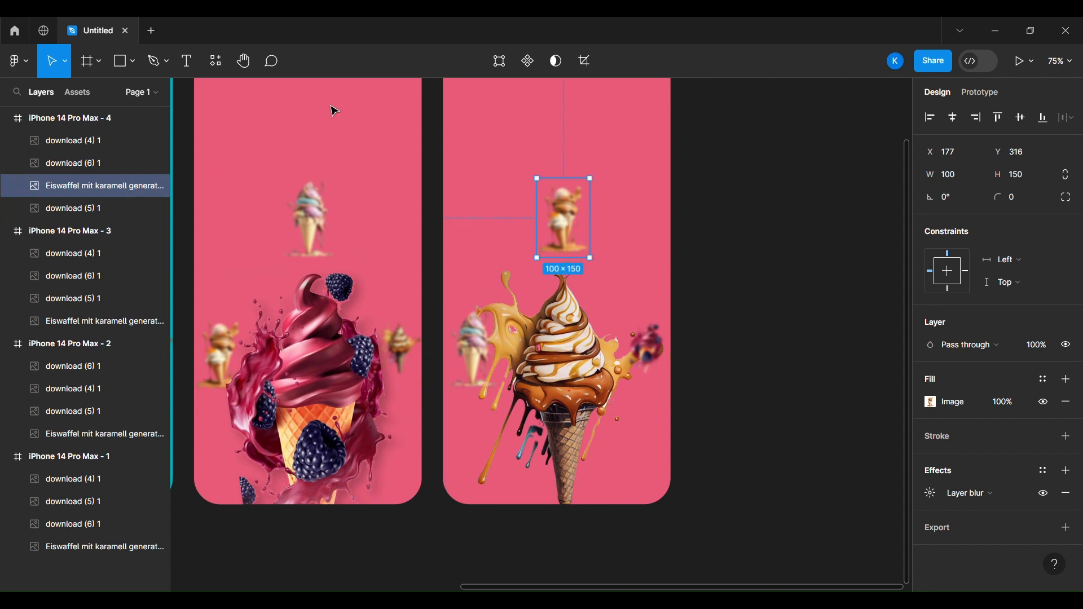
# Step: Change the fourth frame's background from pink to a light cream yellow, sampling the caramel swirl cone and adjusting the shade
pyautogui.click(85, 119)
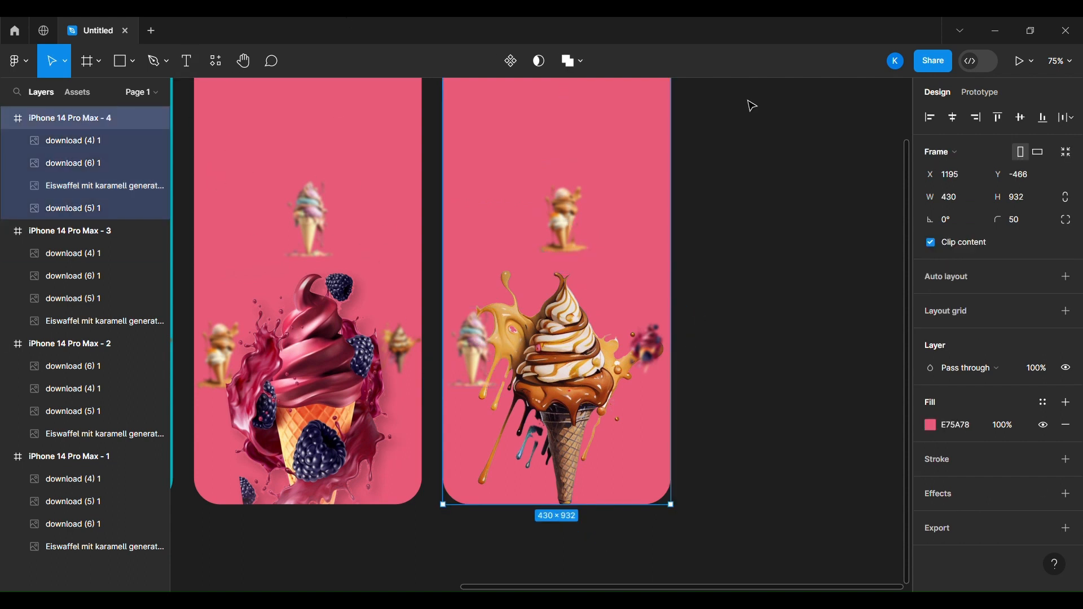
pyautogui.click(930, 424)
pyautogui.click(764, 424)
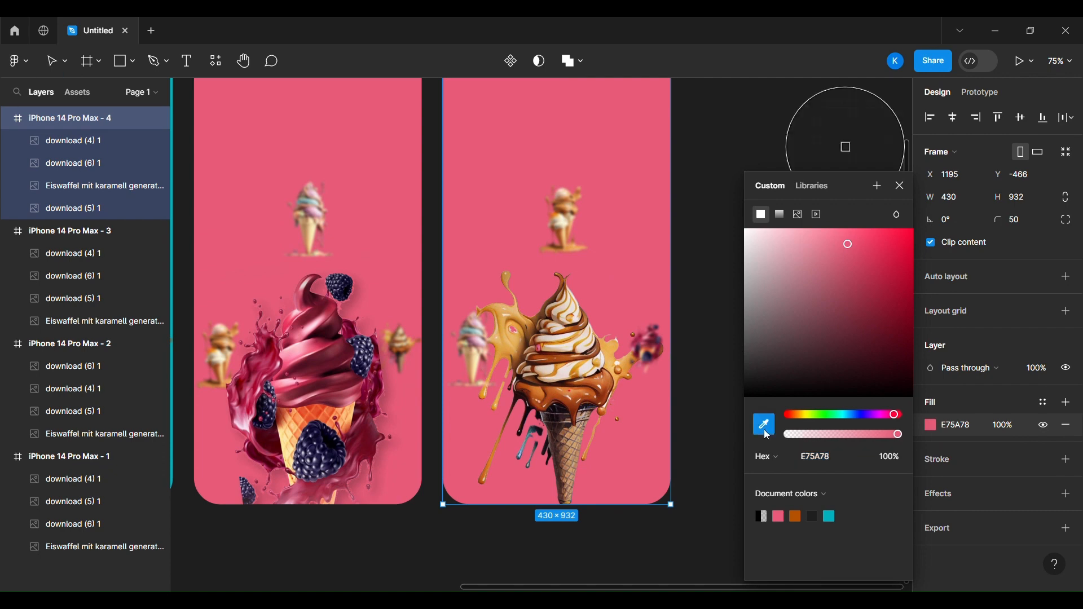
pyautogui.click(569, 363)
pyautogui.moveTo(779, 239); pyautogui.dragTo(803, 236)
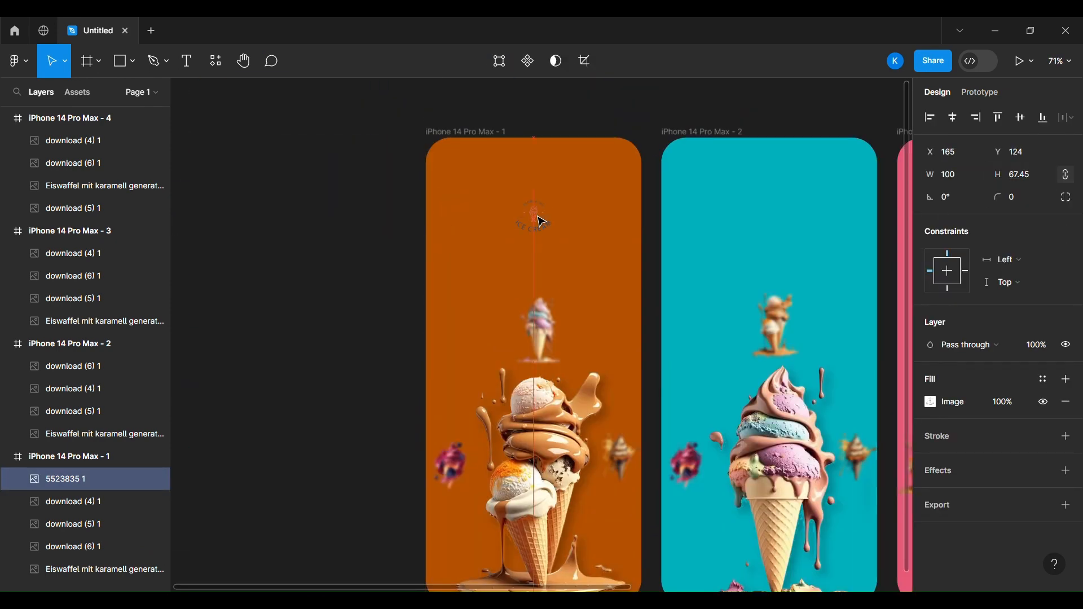
# Step: Move the ice cream logo to the top centre of the first frame and add a drop shadow with X 10, Y 10, blur 20
pyautogui.moveTo(537, 218); pyautogui.dragTo(533, 180)
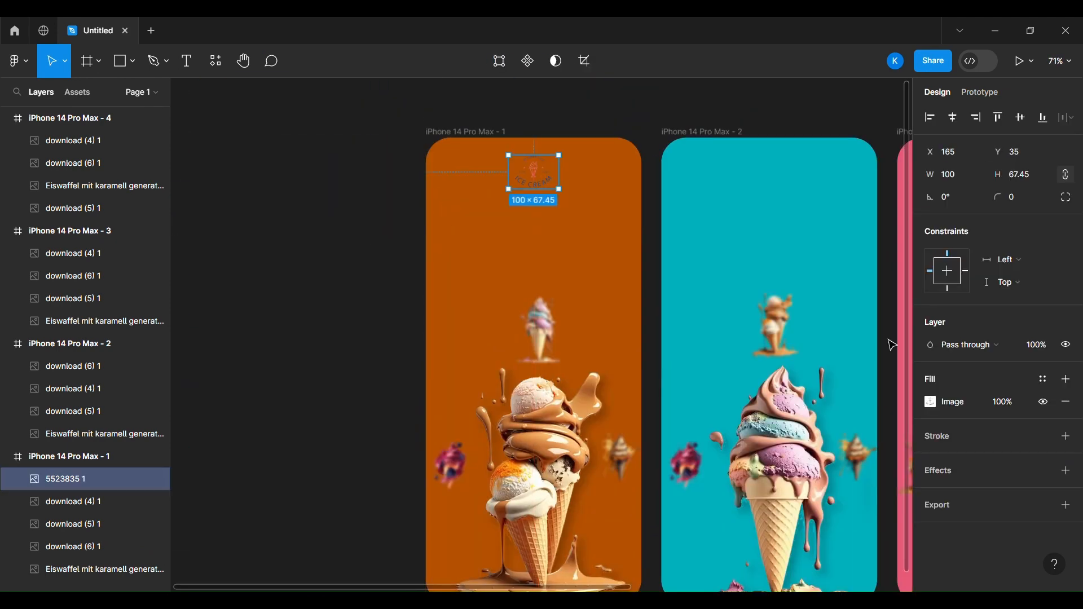
pyautogui.click(1066, 436)
pyautogui.click(1065, 471)
pyautogui.click(930, 493)
pyautogui.write('10')
pyautogui.press('Tab')
pyautogui.write('10')
pyautogui.press('Tab')
pyautogui.write('20')
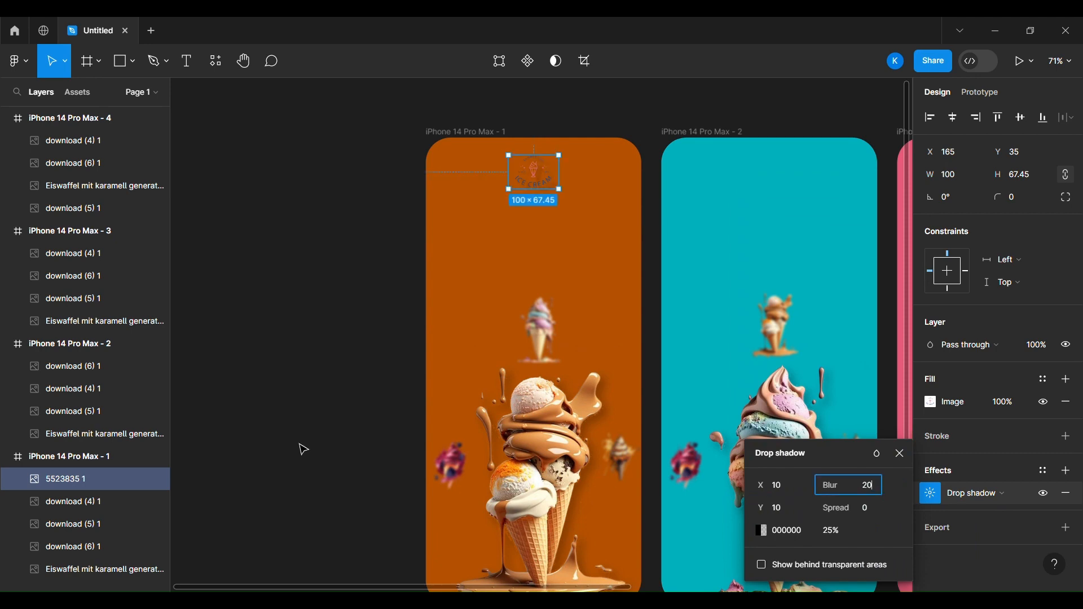
pyautogui.click(899, 453)
# Step: Duplicate the ice cream logo and place copies at the top centre of the second, third and fourth frames
pyautogui.hotkey('ctrl', 'd')
pyautogui.moveTo(533, 178); pyautogui.dragTo(770, 175)
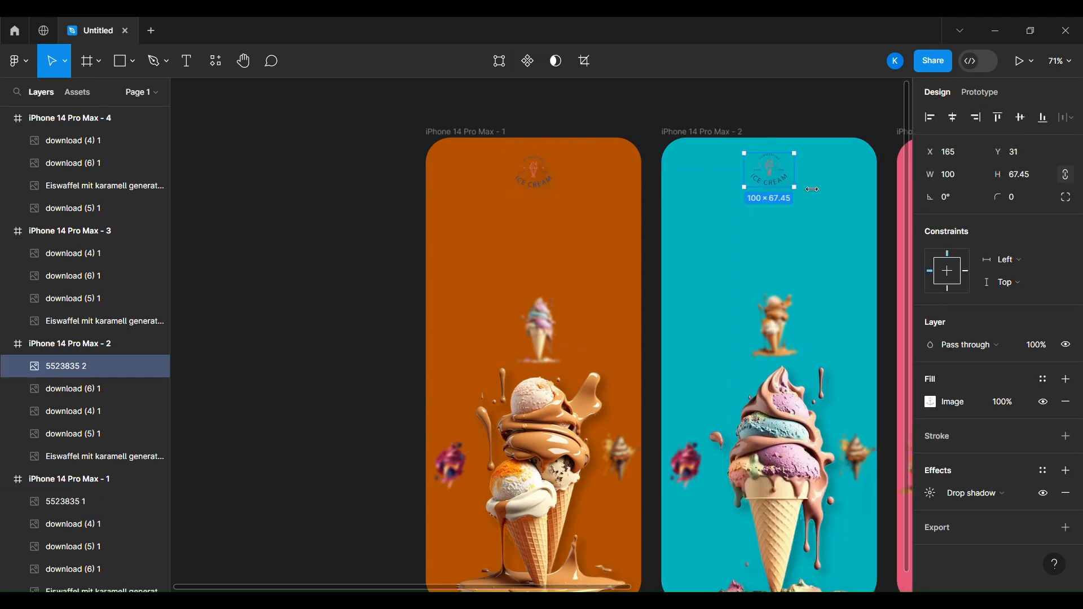
pyautogui.hscroll(5, 812, 189)
pyautogui.moveTo(427, 177); pyautogui.dragTo(666, 177)
pyautogui.hscroll(3, 666, 177)
pyautogui.moveTo(194, 176); pyautogui.dragTo(663, 182)
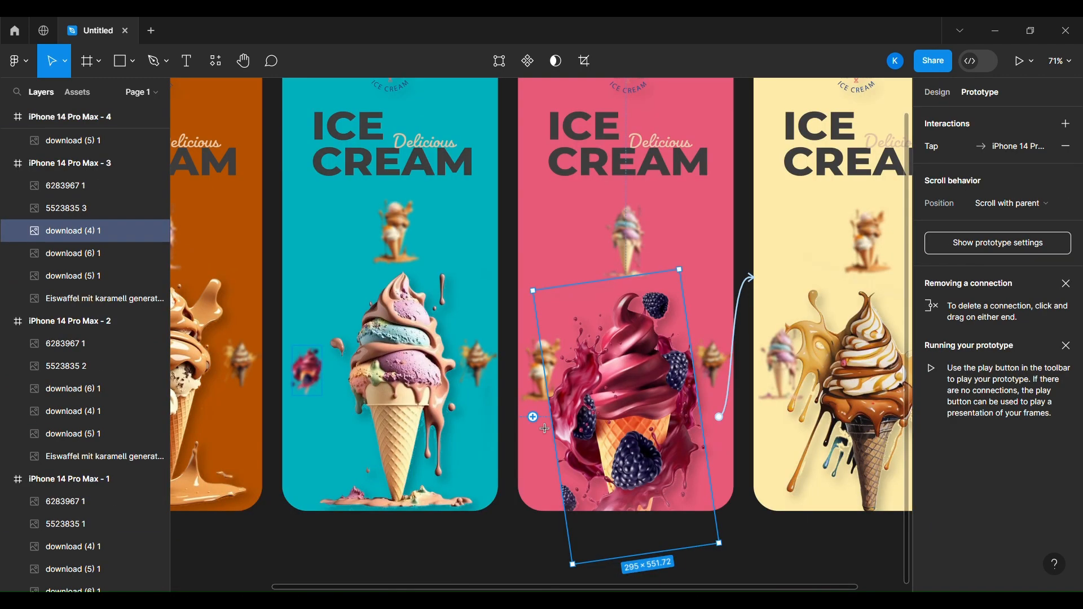
pyautogui.press('r')
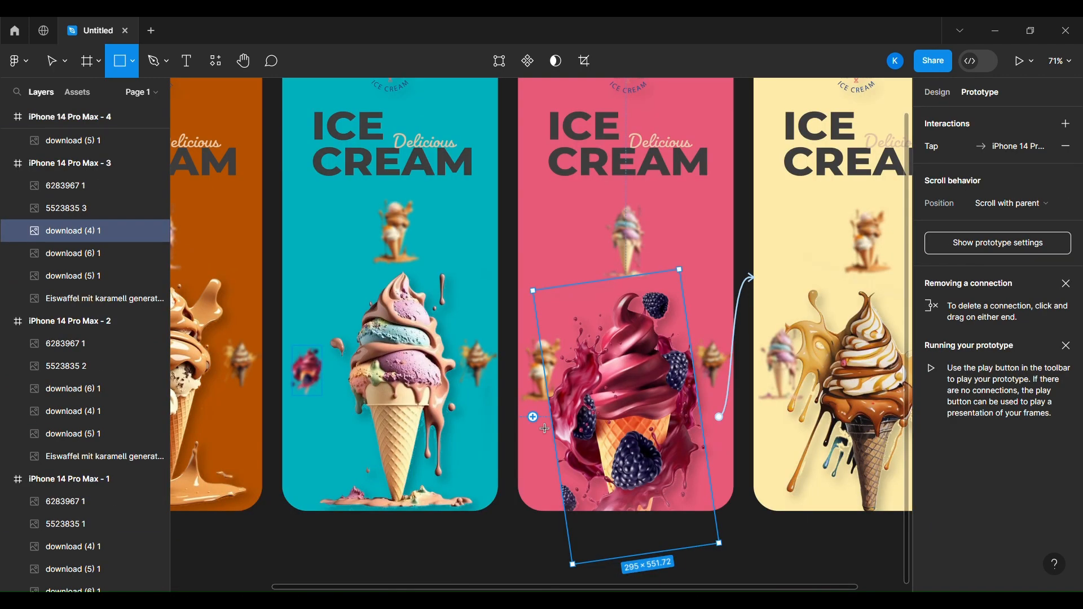
pyautogui.click(506, 410)
pyautogui.hotkey('ctrl', 'z')
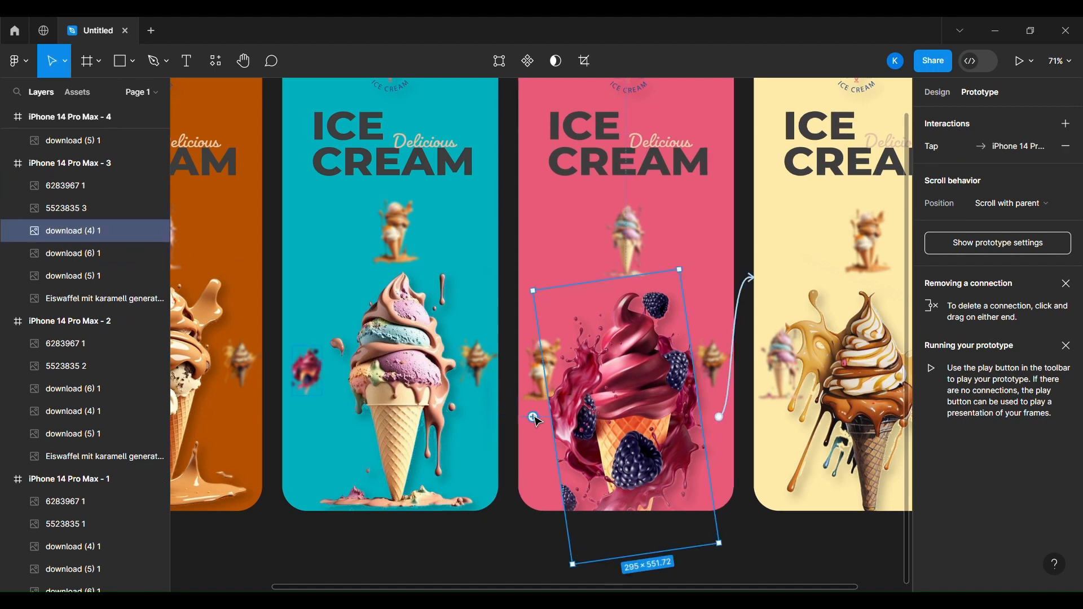
# Step: Link the third frame's large berry cone to iPhone 14 Pro Max - 2 on drag, using Smart animate with a custom bezier curve
pyautogui.moveTo(537, 420); pyautogui.dragTo(491, 389)
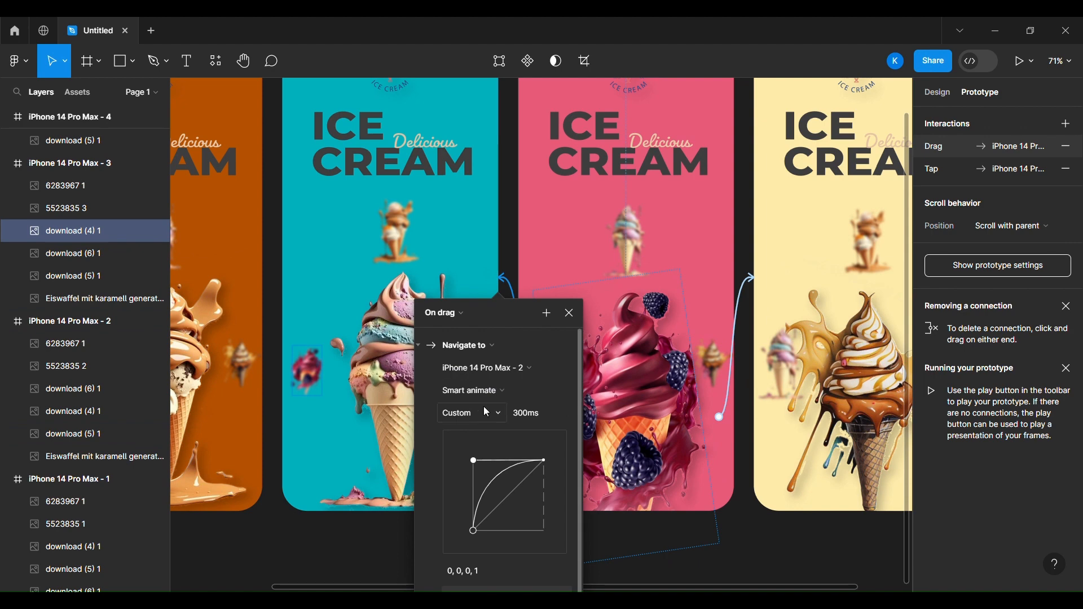
pyautogui.click(503, 395)
pyautogui.click(504, 389)
pyautogui.click(461, 414)
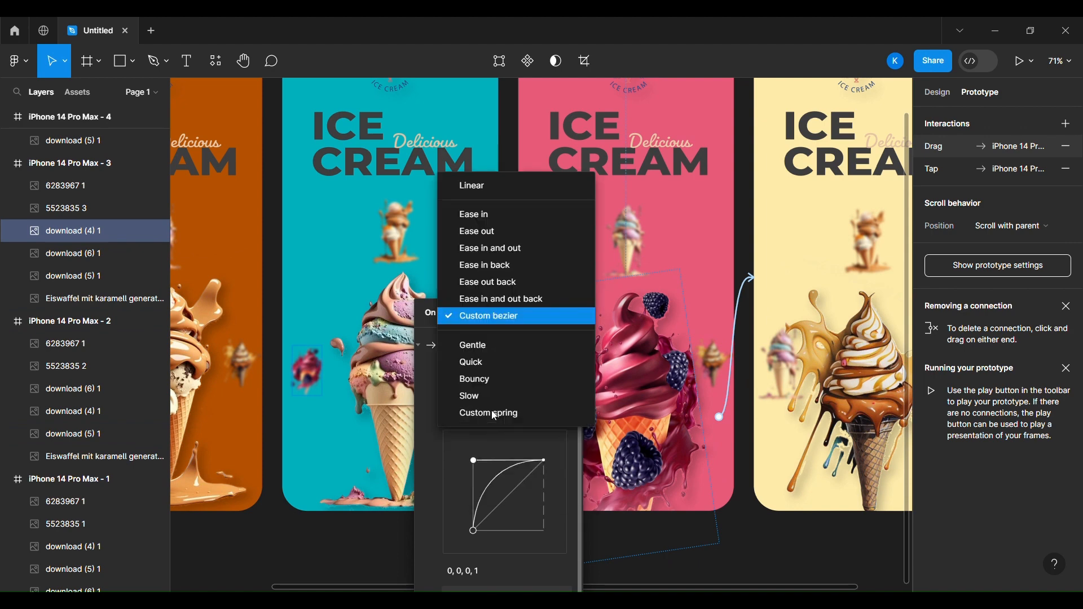
pyautogui.click(482, 317)
pyautogui.moveTo(475, 463); pyautogui.dragTo(477, 466)
pyautogui.click(370, 543)
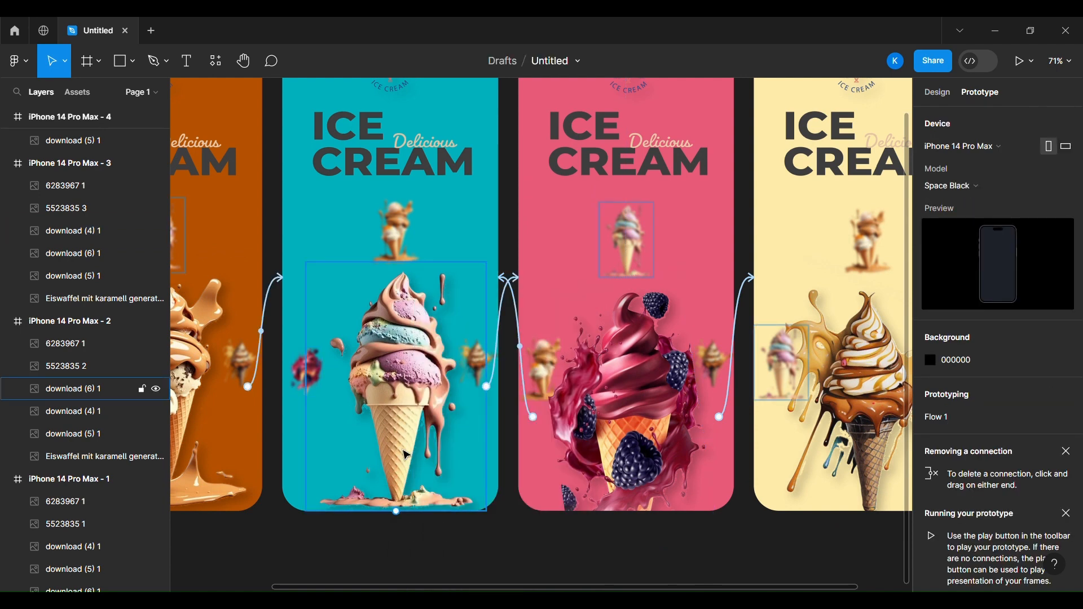
# Step: Link the second frame's large pastel cone back to the first frame and launch the prototype preview
pyautogui.click(411, 417)
pyautogui.hscroll(-3, 416, 418)
pyautogui.moveTo(482, 387); pyautogui.dragTo(431, 367)
pyautogui.click(224, 579)
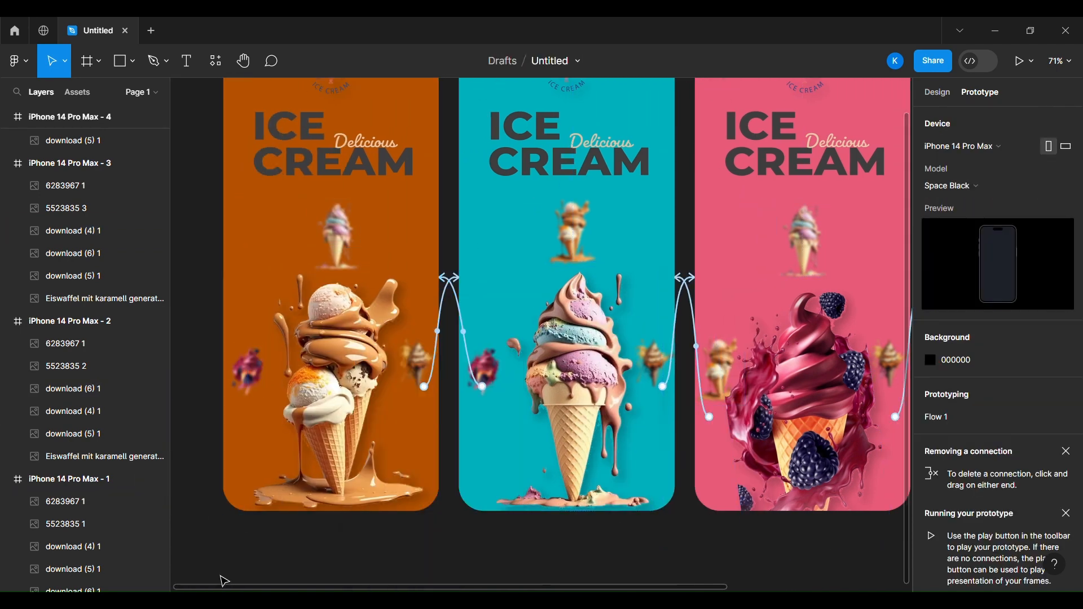
pyautogui.click(1018, 61)
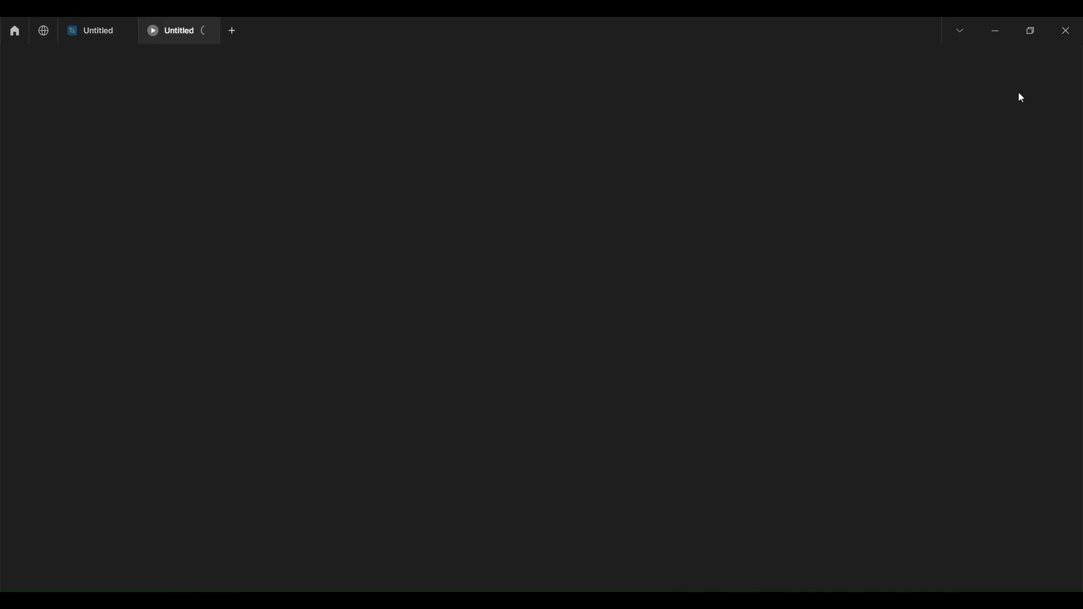